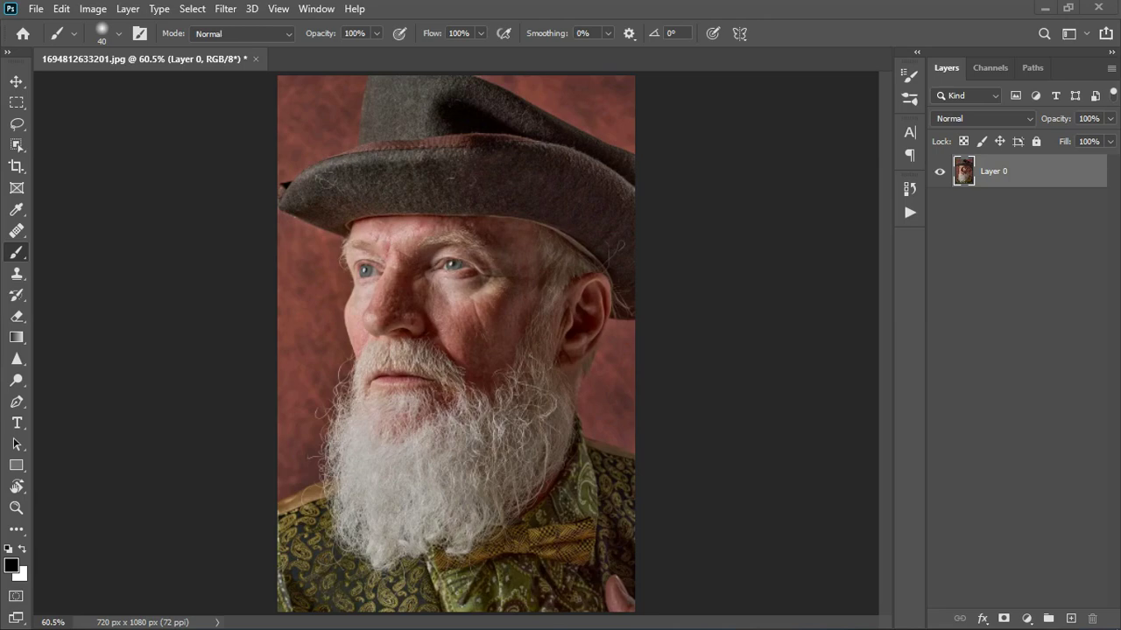
Examine the portrait's beard, eyes and skin tones both close up and in full view
scroll(322, 275, down, 2)
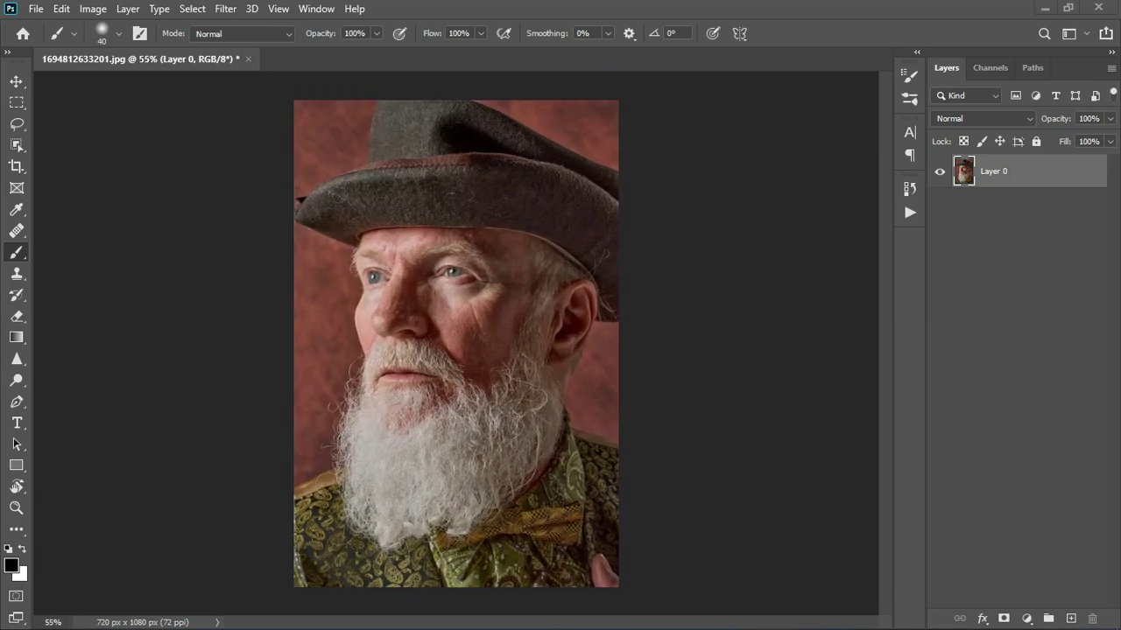
scroll(451, 273, up, 2)
scroll(457, 343, down, 1)
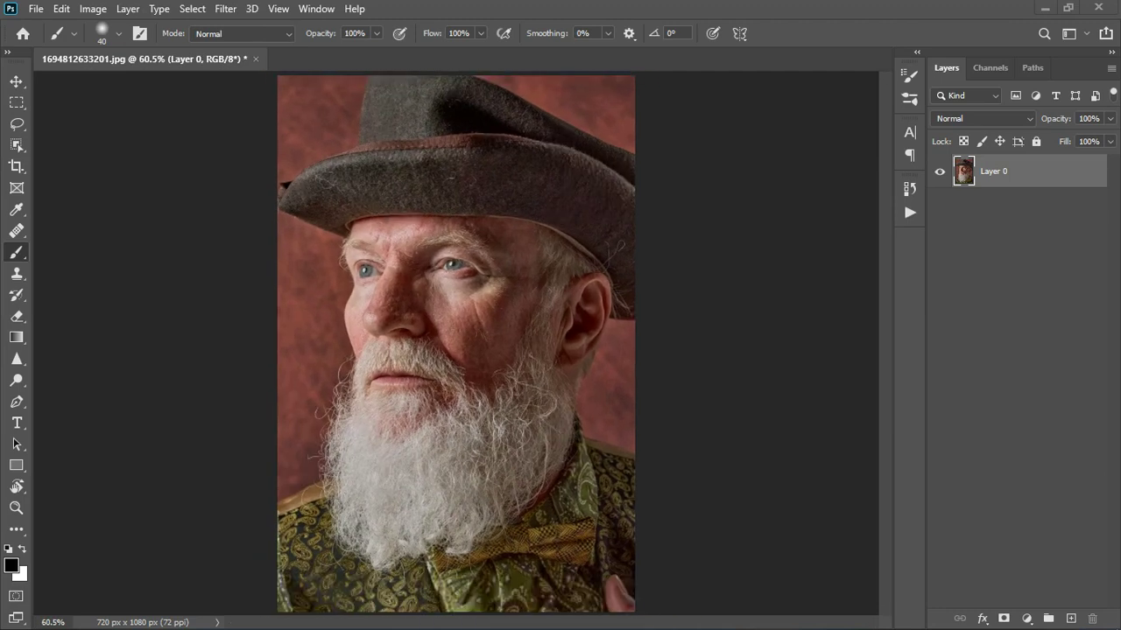
scroll(456, 344, down, 1)
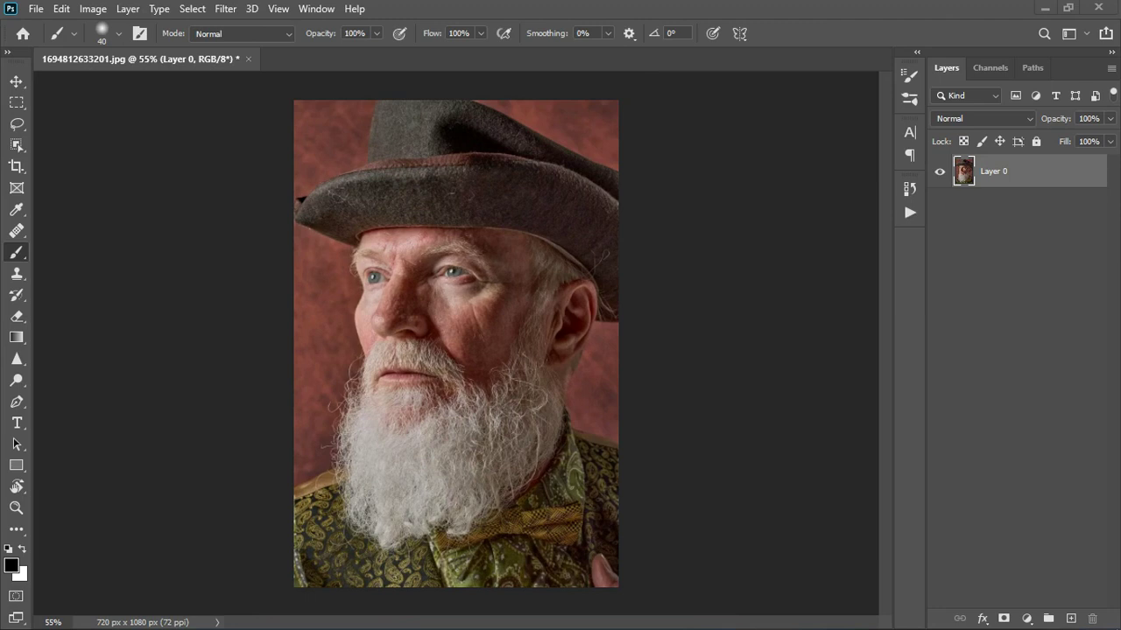
scroll(456, 343, up, 2)
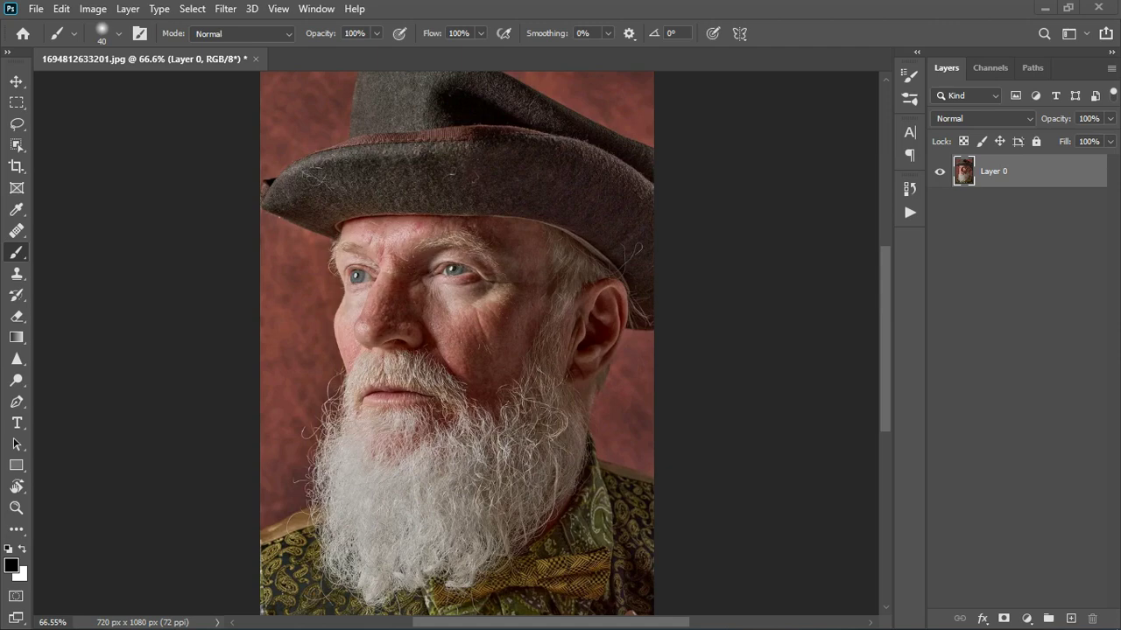
scroll(456, 343, down, 1)
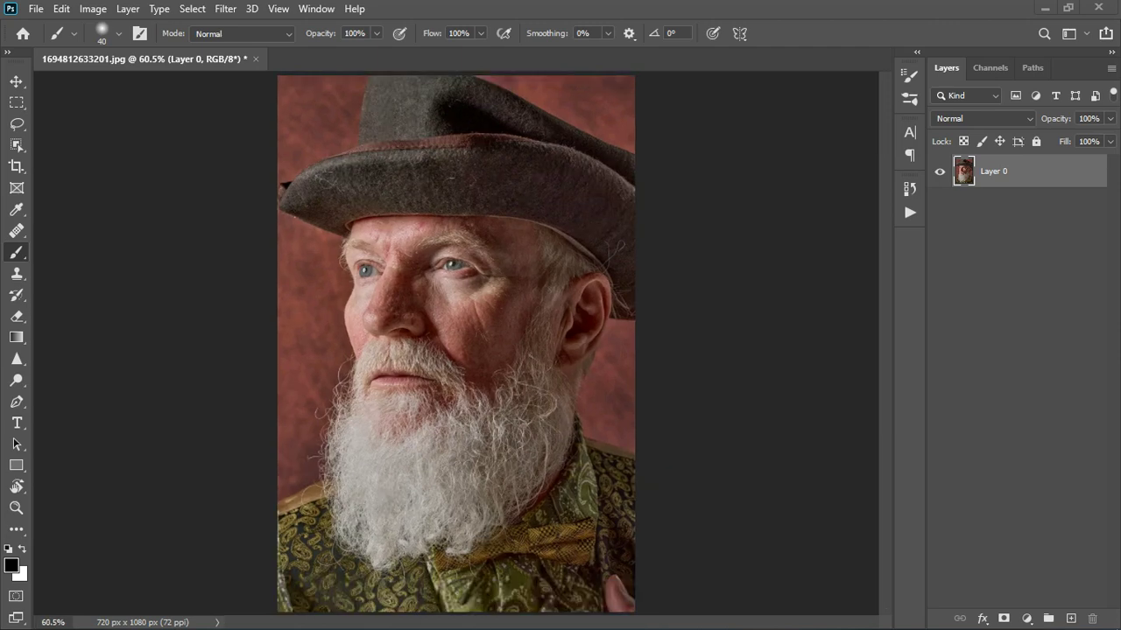
scroll(446, 220, up, 8)
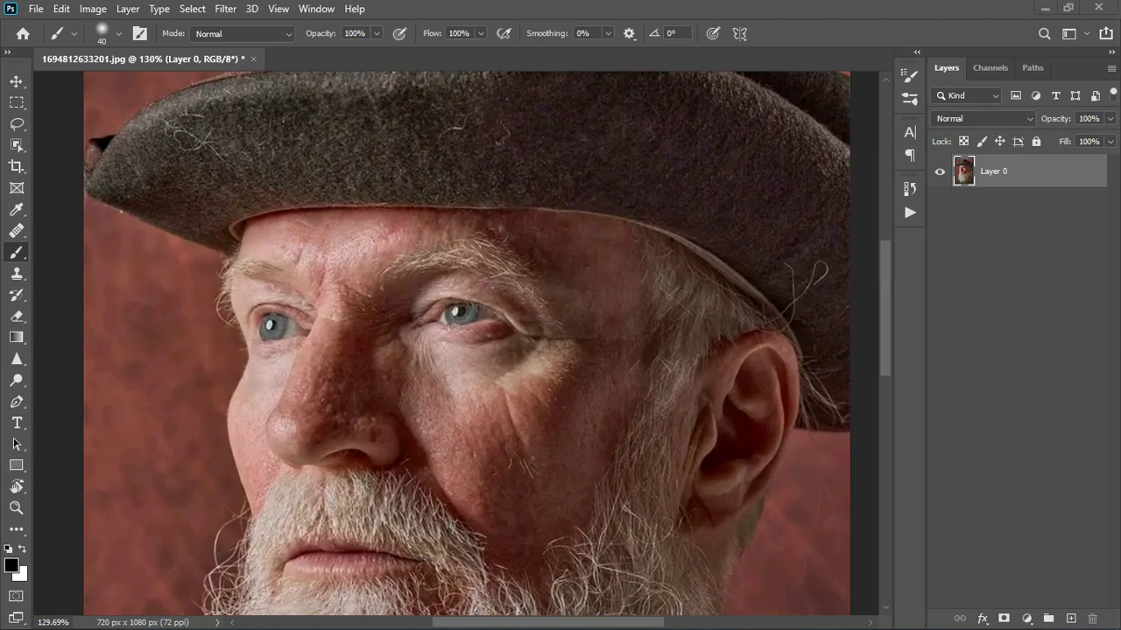
scroll(541, 150, down, 3)
scroll(541, 150, down, 1)
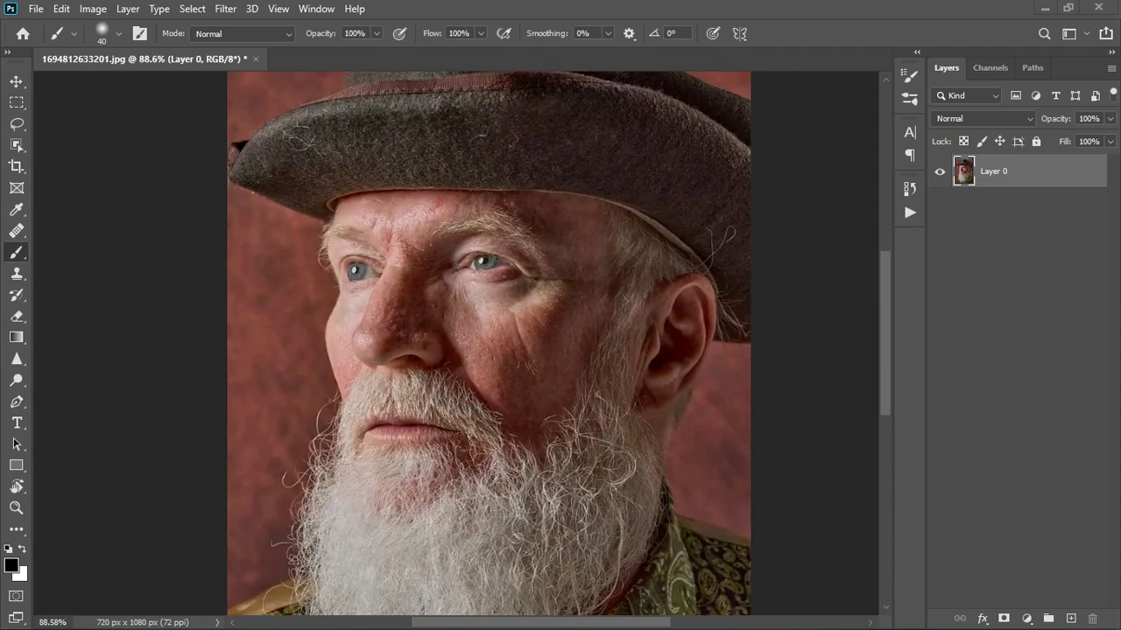
scroll(541, 150, up, 1)
scroll(541, 149, down, 1)
scroll(456, 344, down, 5)
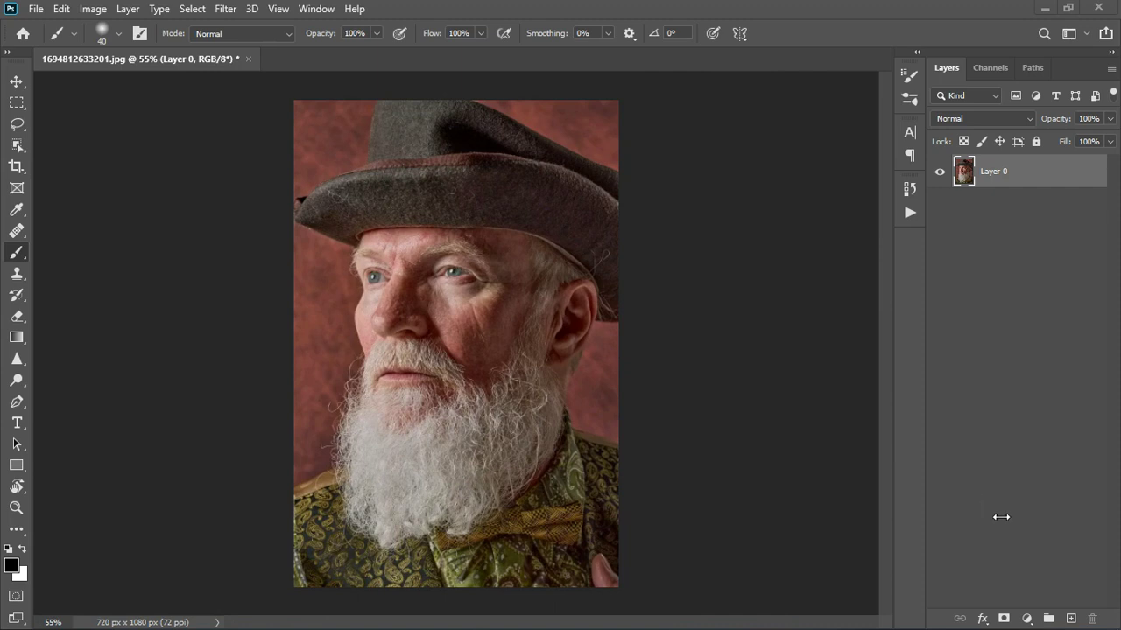
Add a Solid Color fill layer in black above the portrait layer
click(1027, 618)
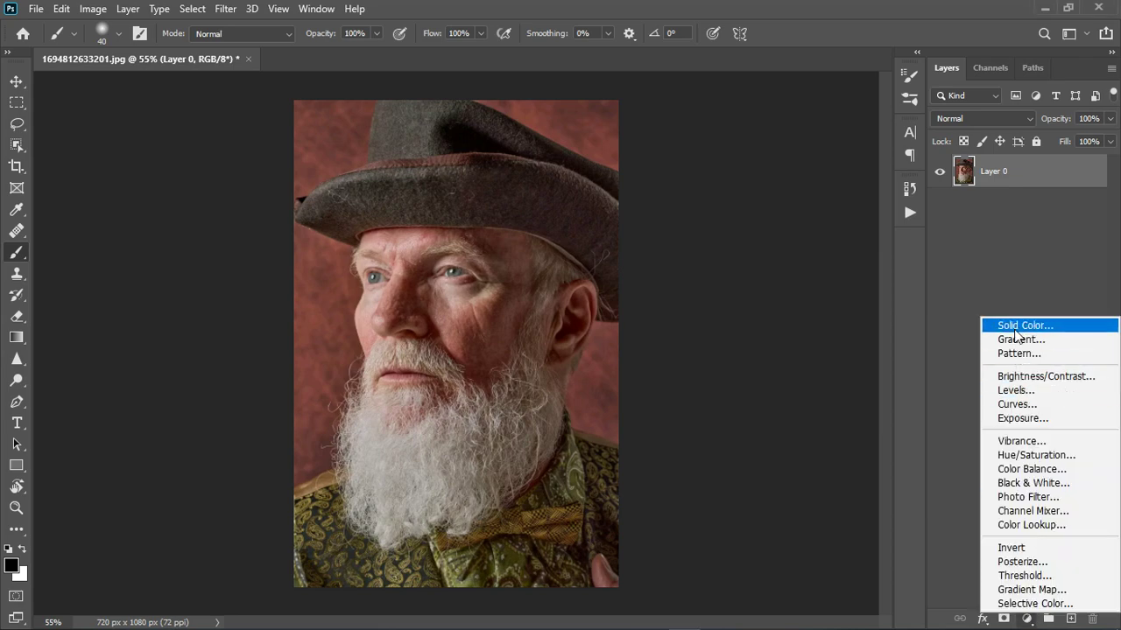
click(1012, 327)
click(655, 345)
key(b)
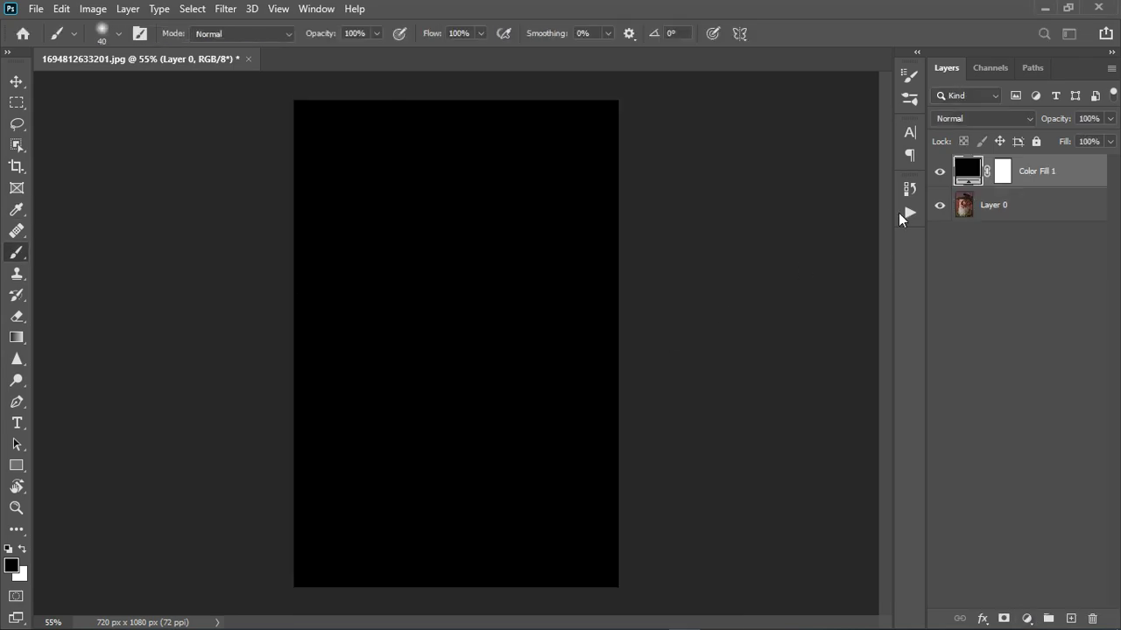
Hide the black fill layer so the portrait's colors can be sampled
click(940, 171)
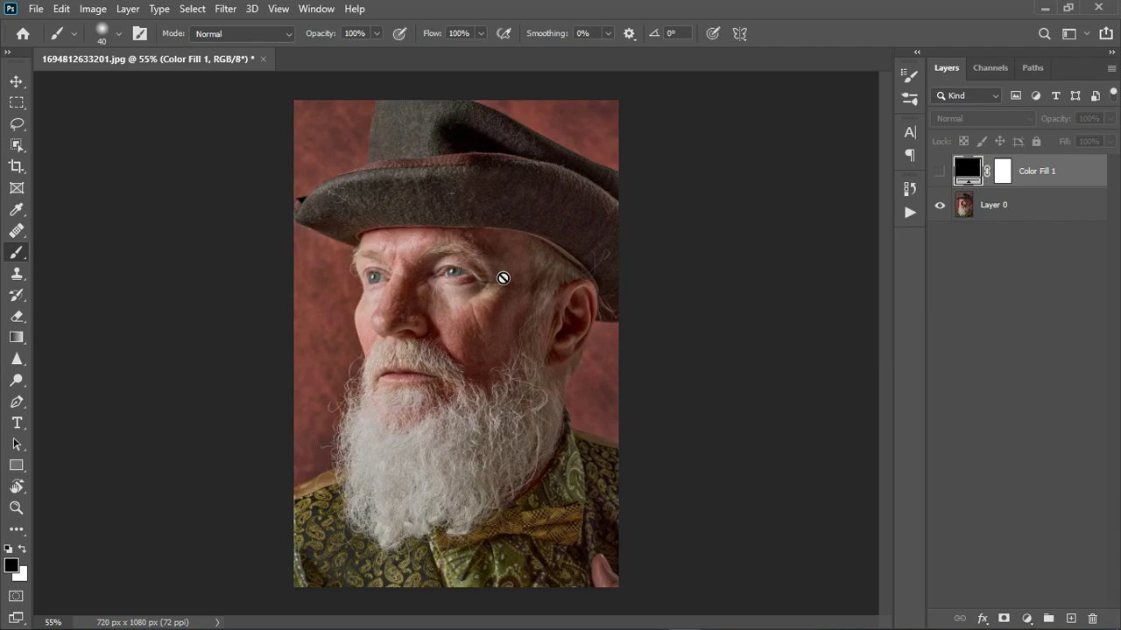
scroll(487, 336, up, 2)
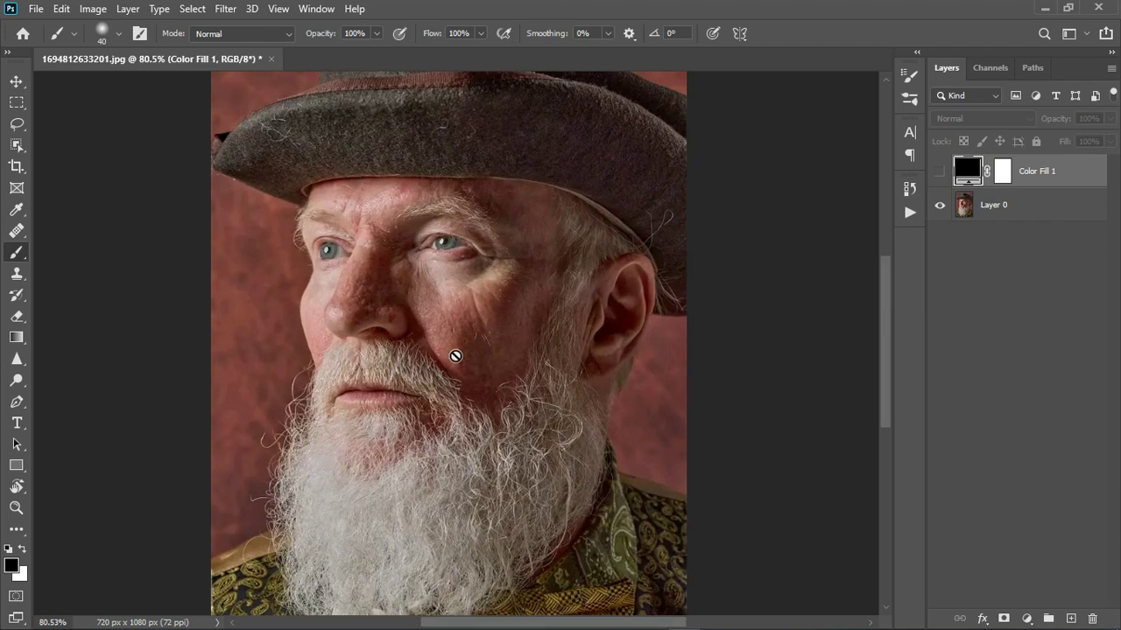
click(940, 172)
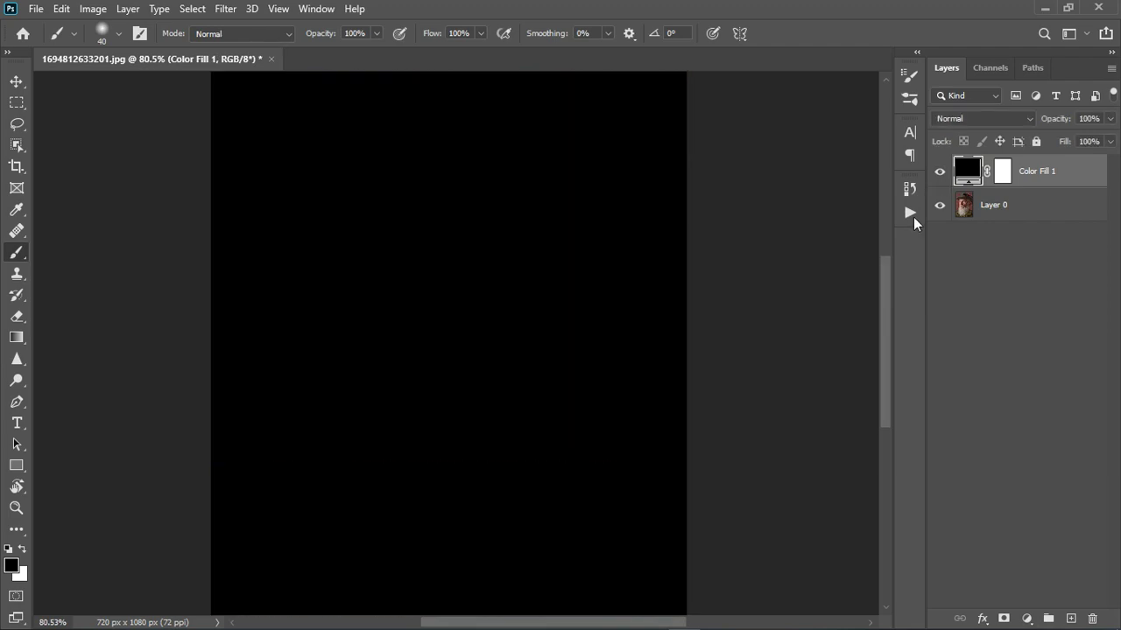
click(941, 172)
Set the fill layer's color to b9b6b1 by trying samples from the beard and sampling the pale tone at the nearer eye
double_click(967, 171)
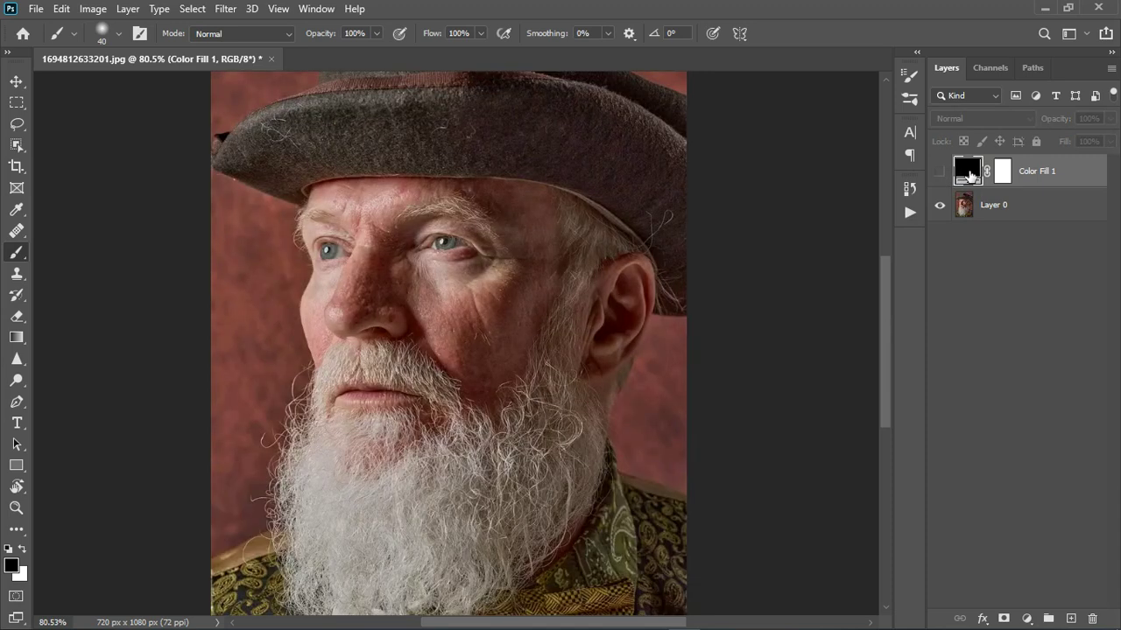
drag(518, 315, 861, 314)
click(366, 526)
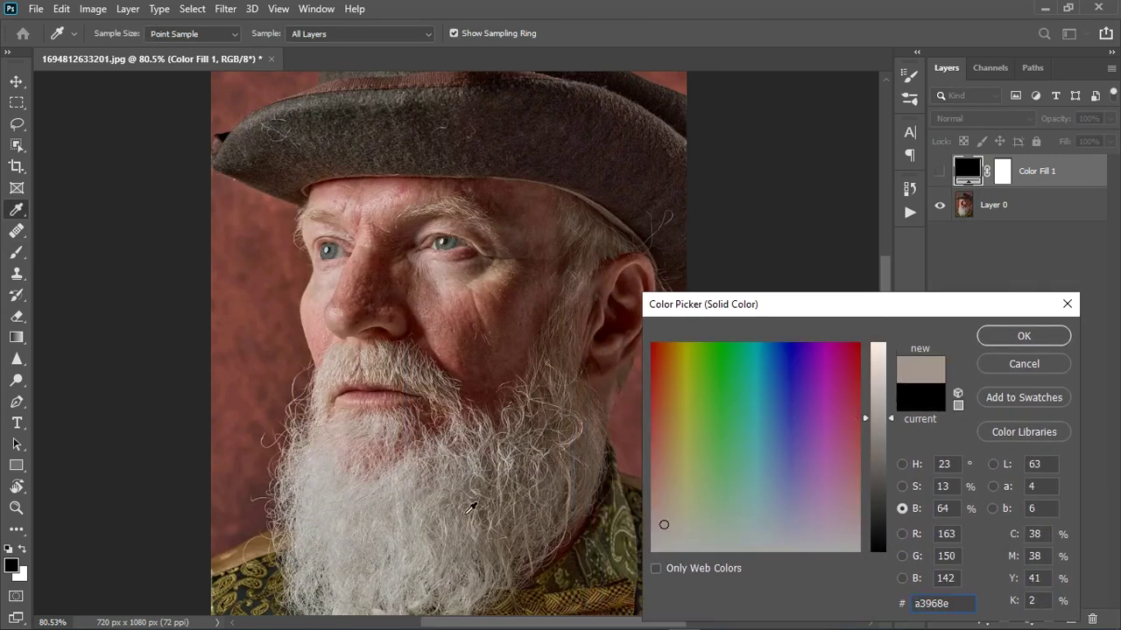
click(344, 523)
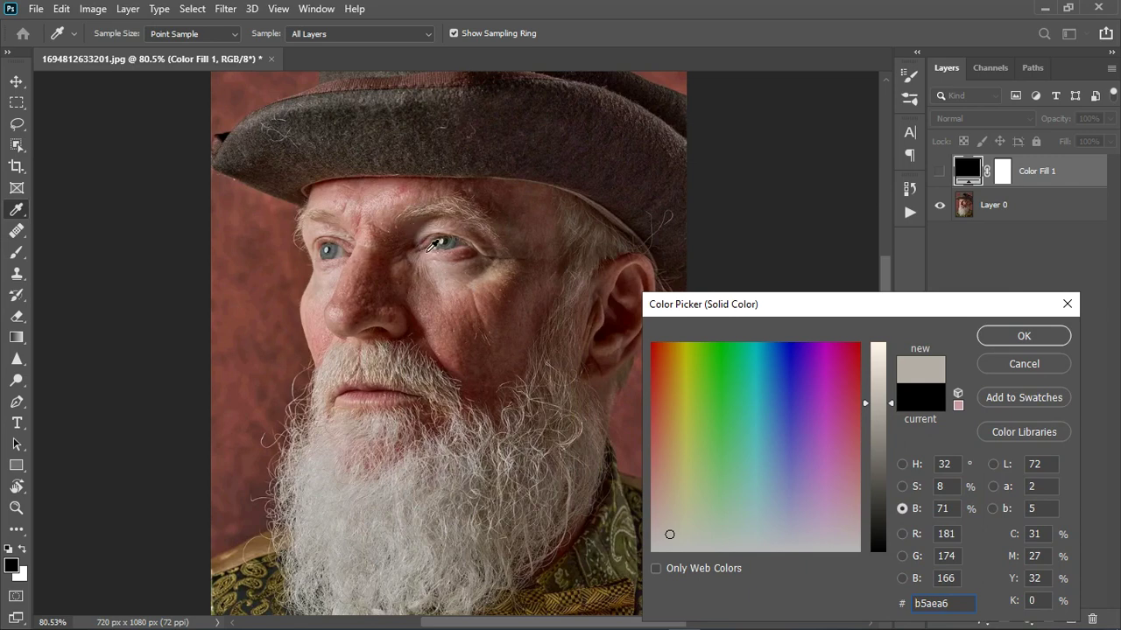
click(438, 259)
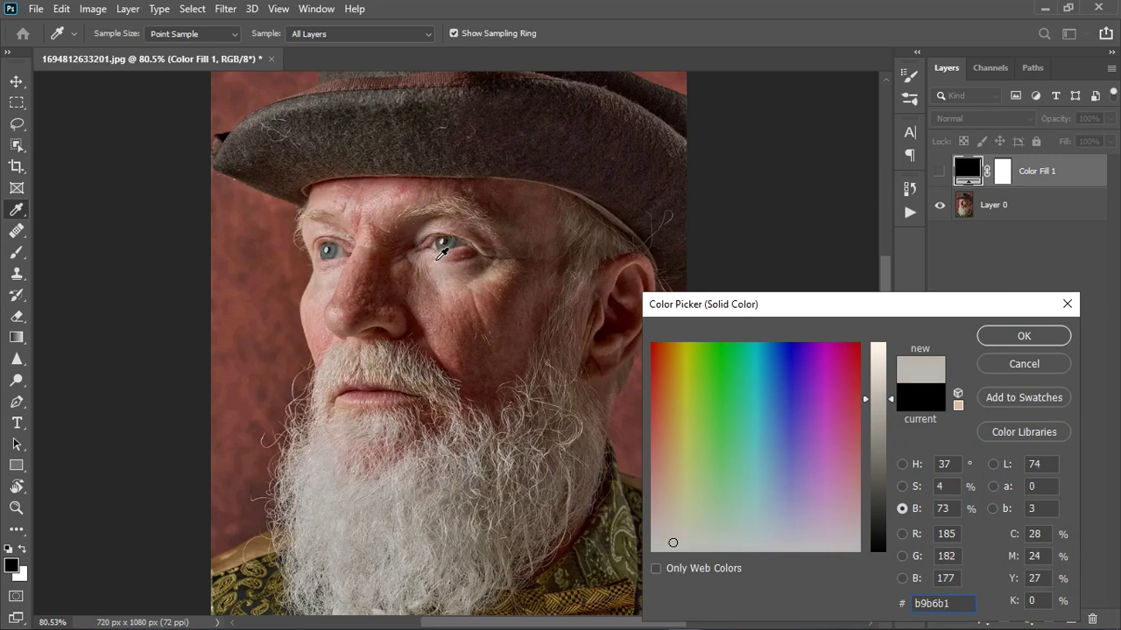
click(1024, 337)
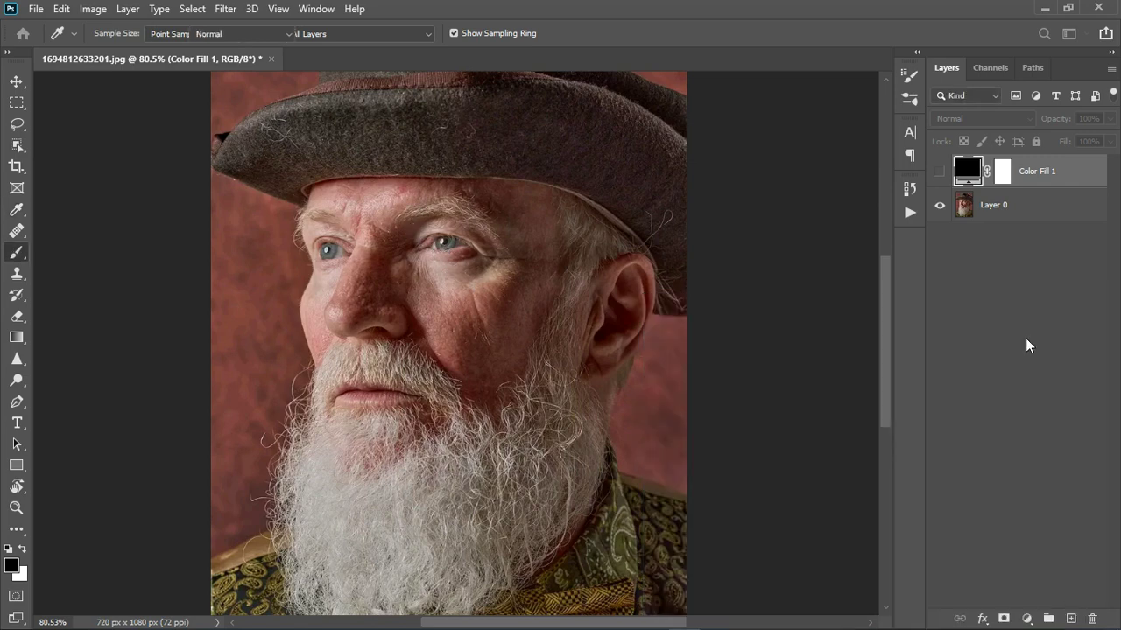
key(b)
Show the light gray fill layer again and set its blend mode to Divide
click(940, 171)
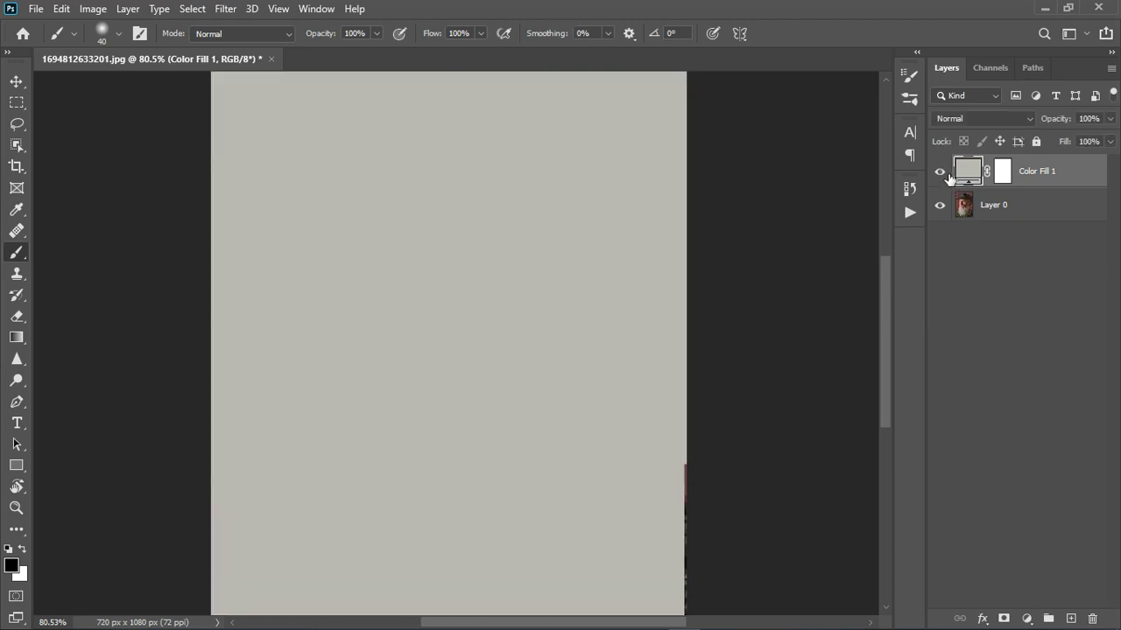
scroll(506, 355, down, 2)
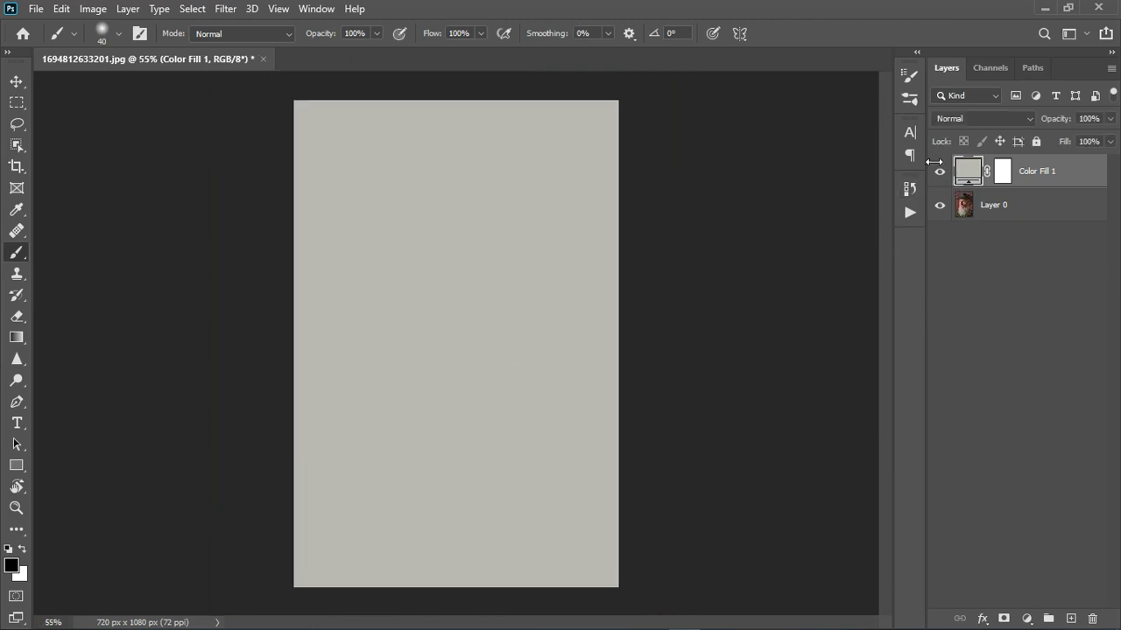
click(966, 117)
click(944, 452)
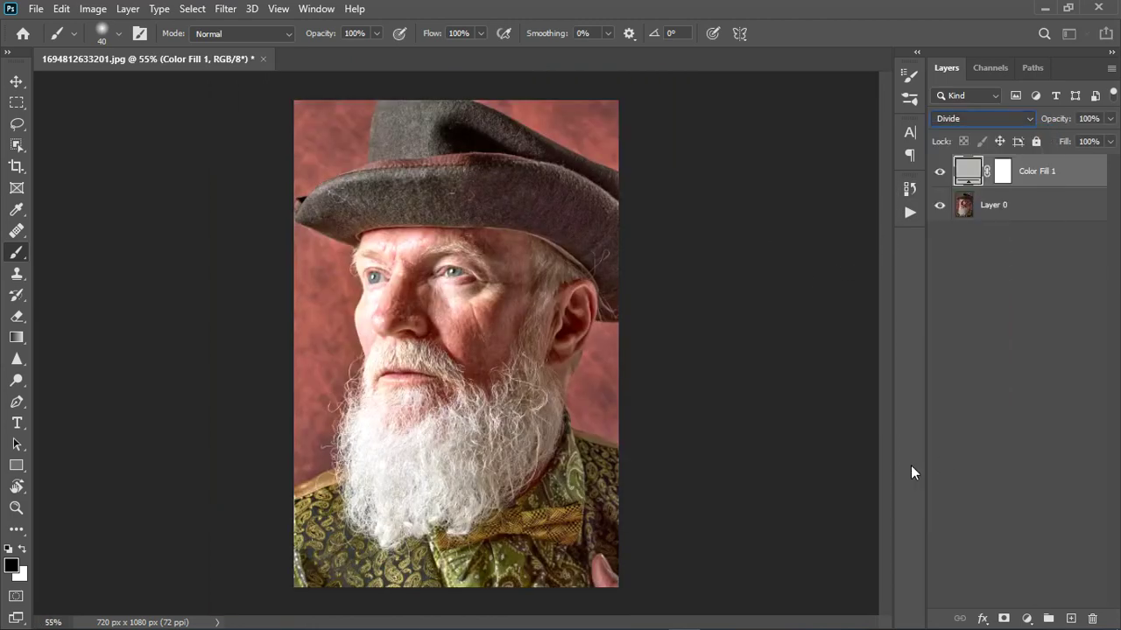
Compare the portrait with and without the Divide fill layer, checking the beard and face up close
click(943, 173)
click(943, 174)
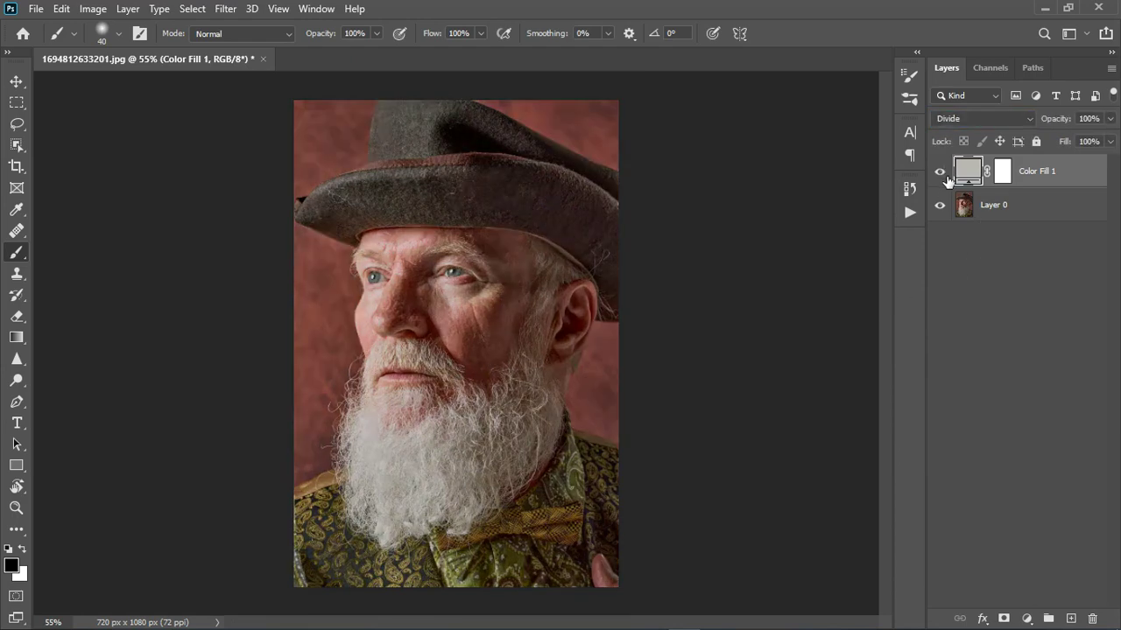
click(943, 174)
scroll(362, 417, up, 5)
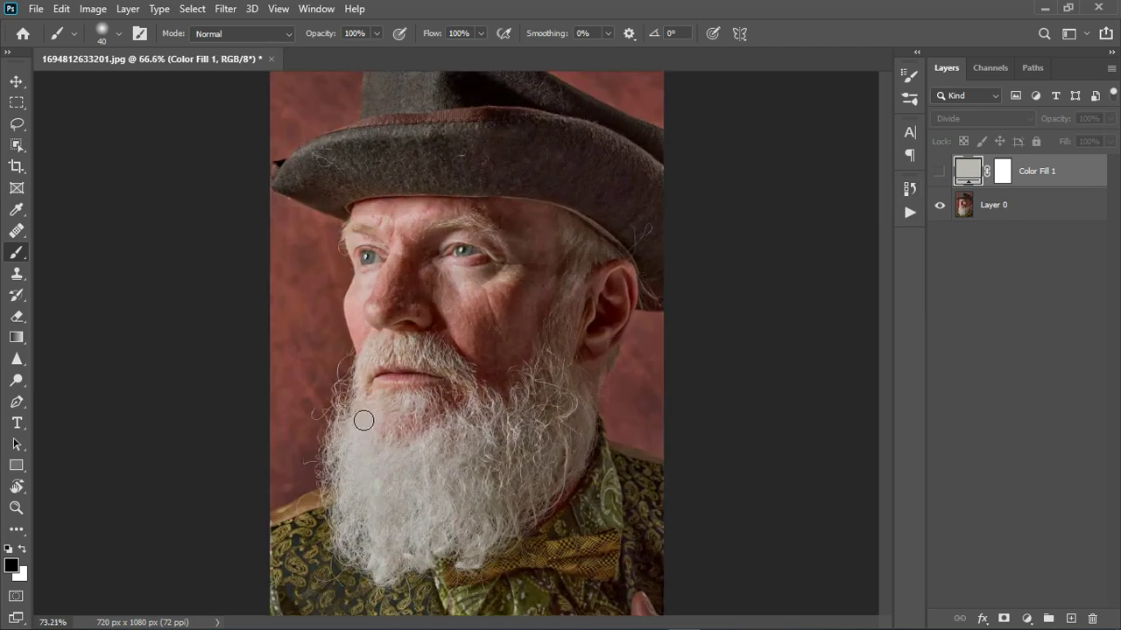
click(939, 172)
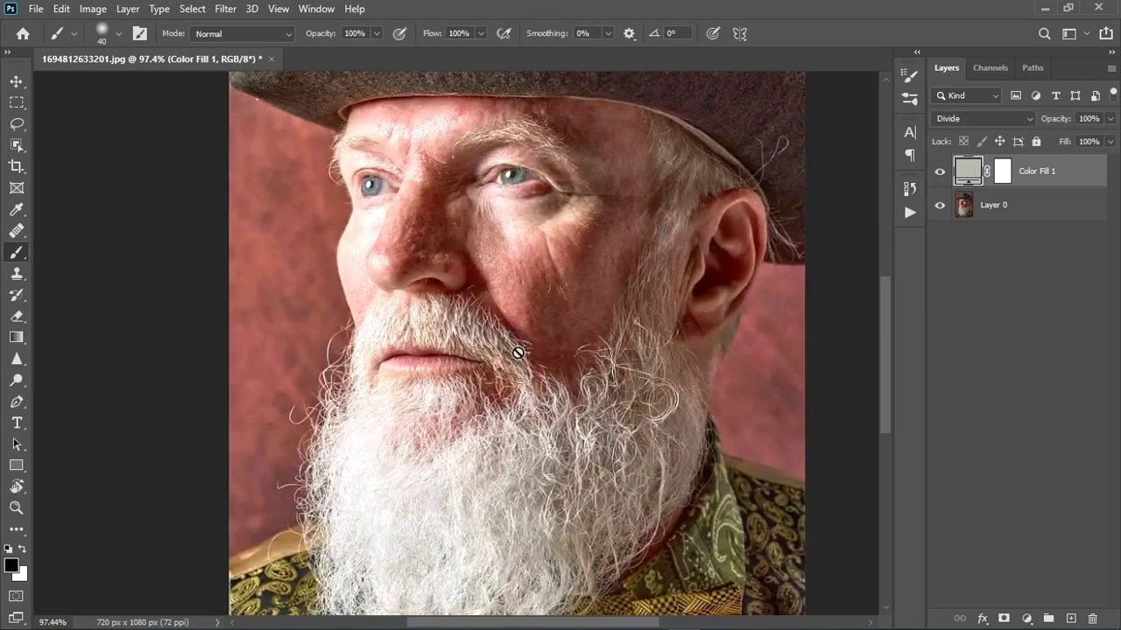
scroll(518, 346, down, 1)
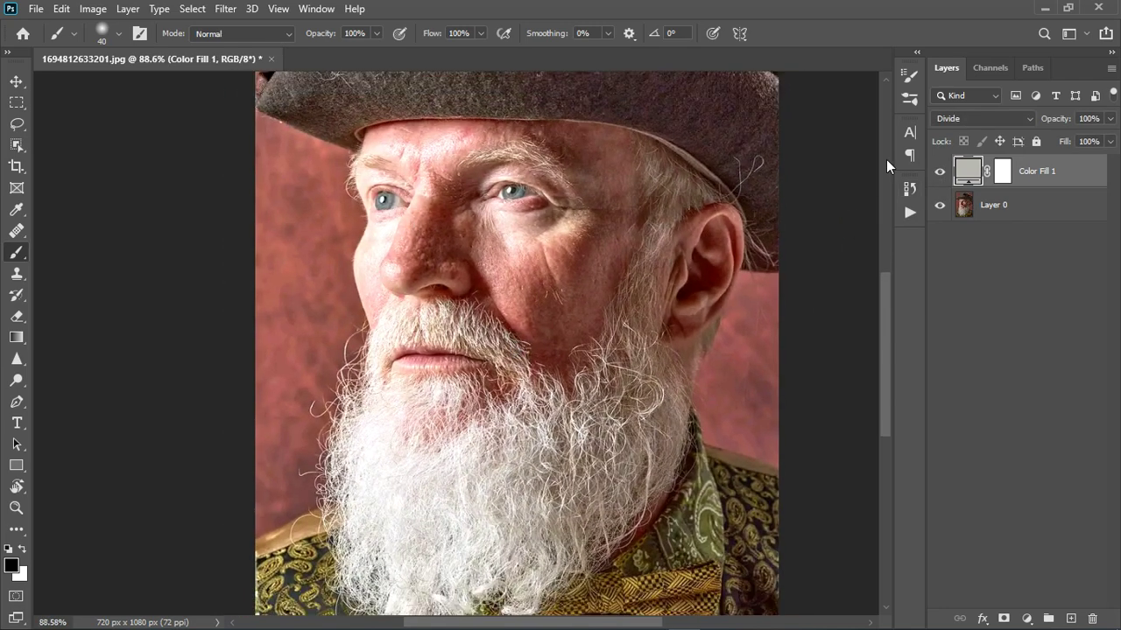
Raise the fill color's brightness to 91%, giving the color e9e5df
double_click(970, 172)
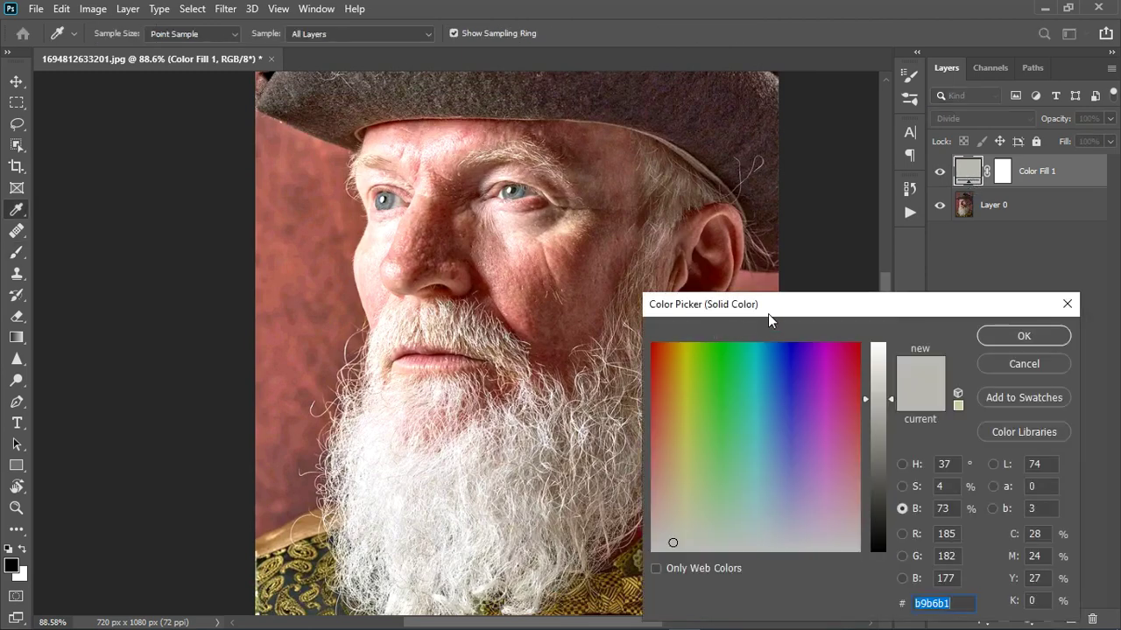
drag(771, 309, 870, 282)
drag(987, 374, 986, 337)
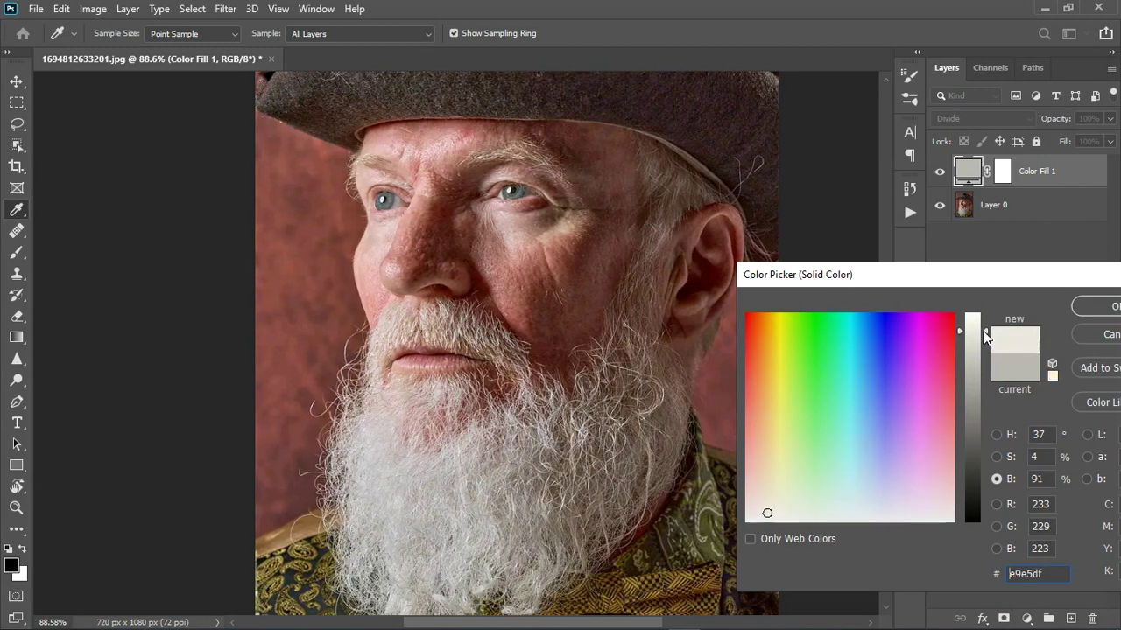
click(1094, 307)
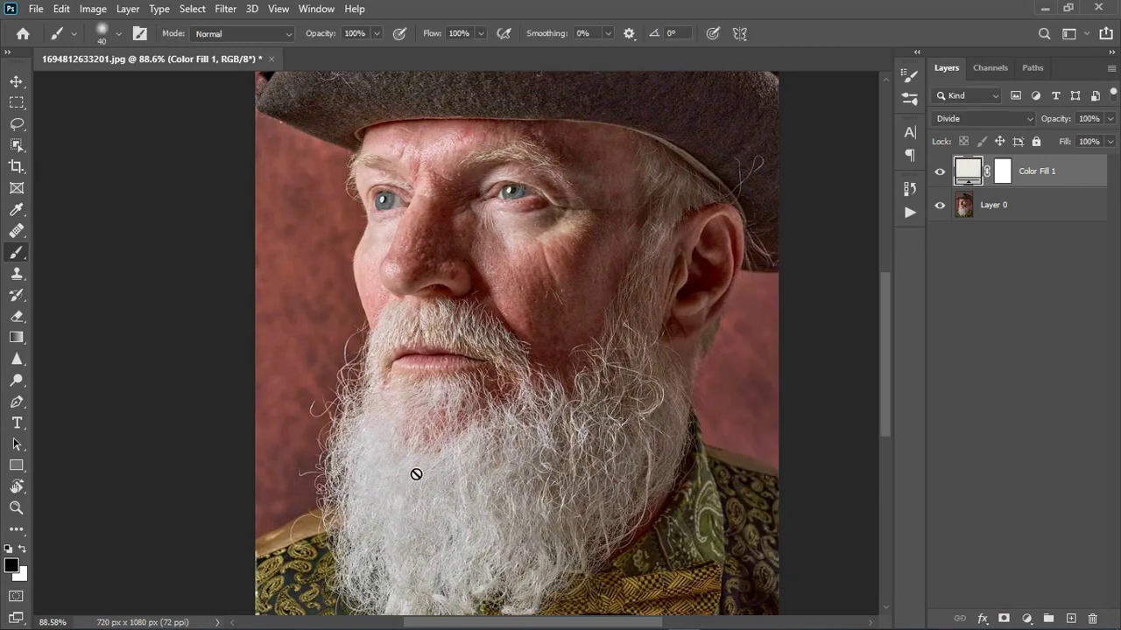
Compare the portrait with and without the brightened fill layer and examine the eyes, skin and beard up close
click(942, 174)
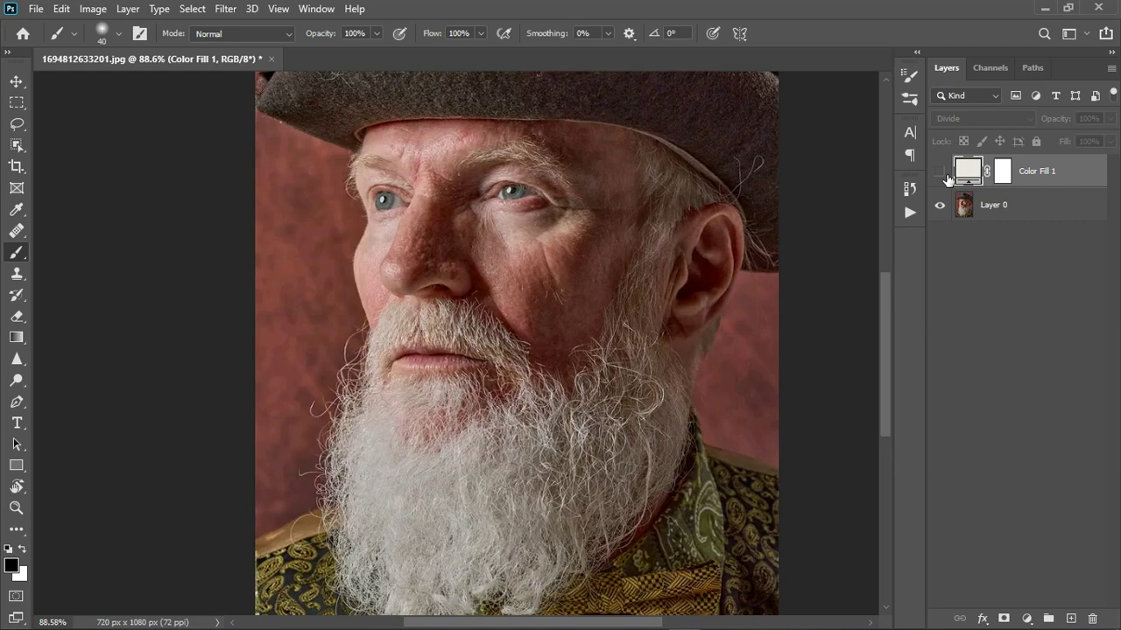
click(942, 173)
scroll(426, 265, down, 3)
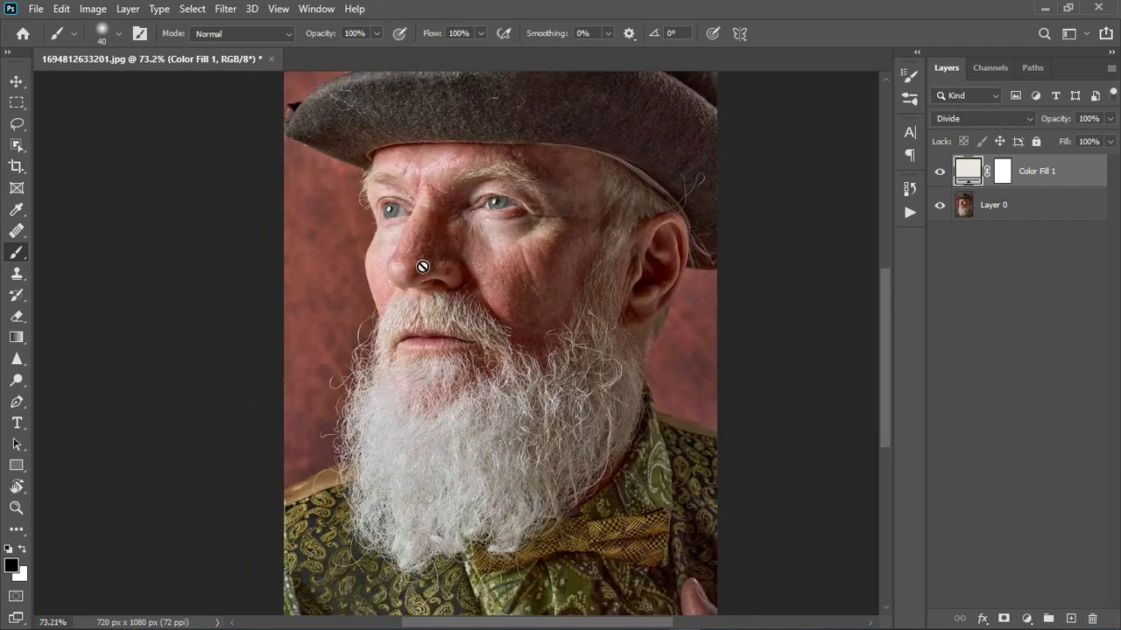
scroll(429, 301, up, 4)
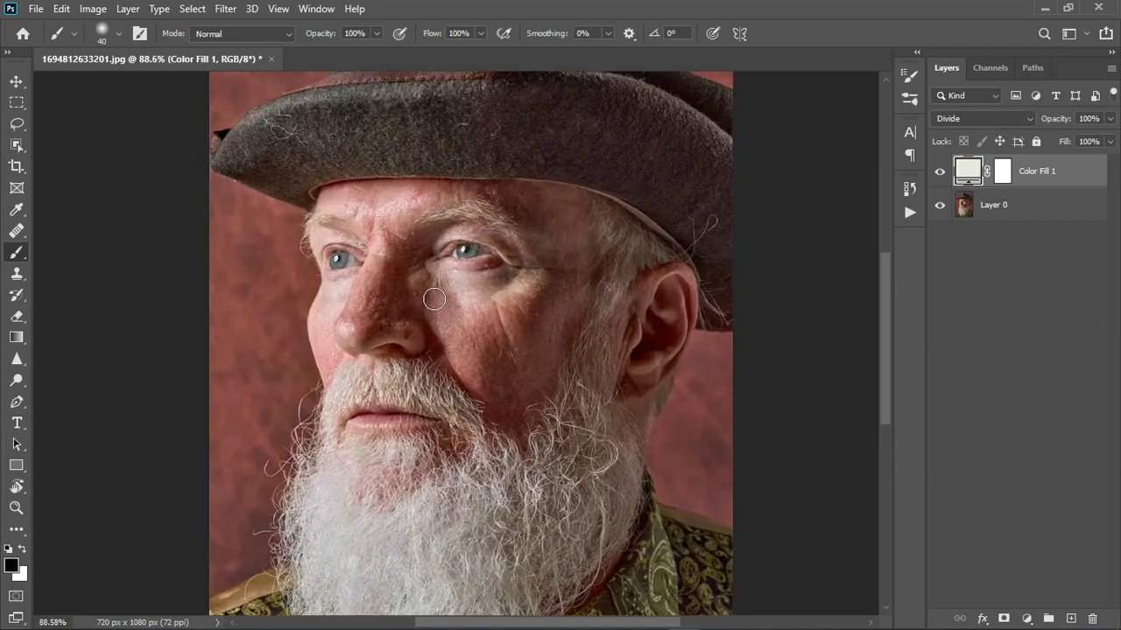
scroll(383, 338, up, 2)
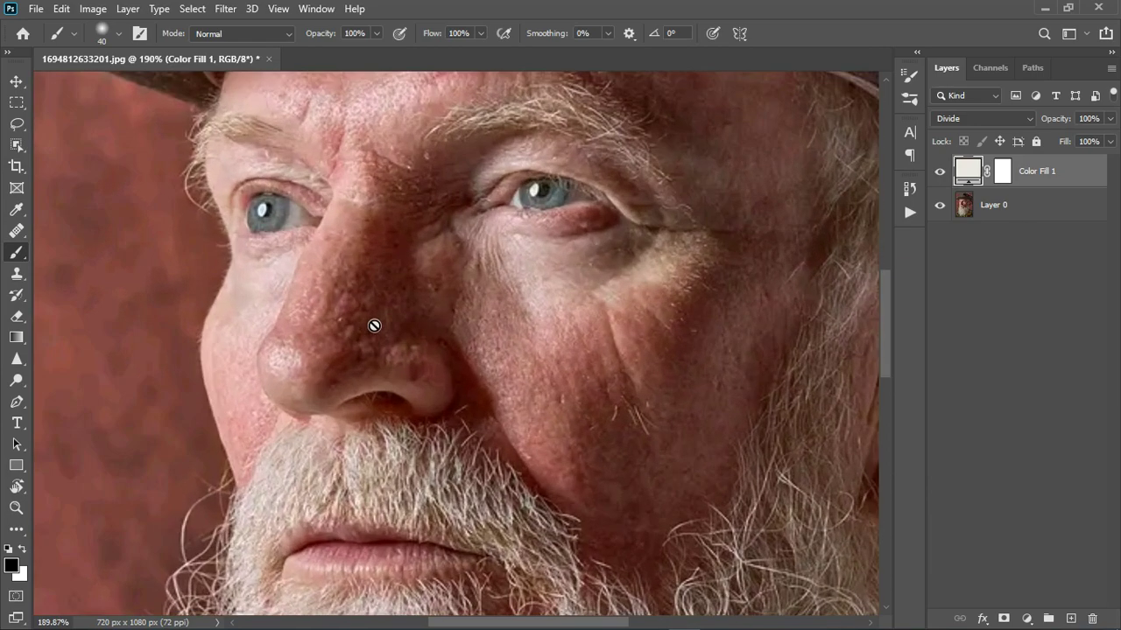
scroll(676, 316, up, 2)
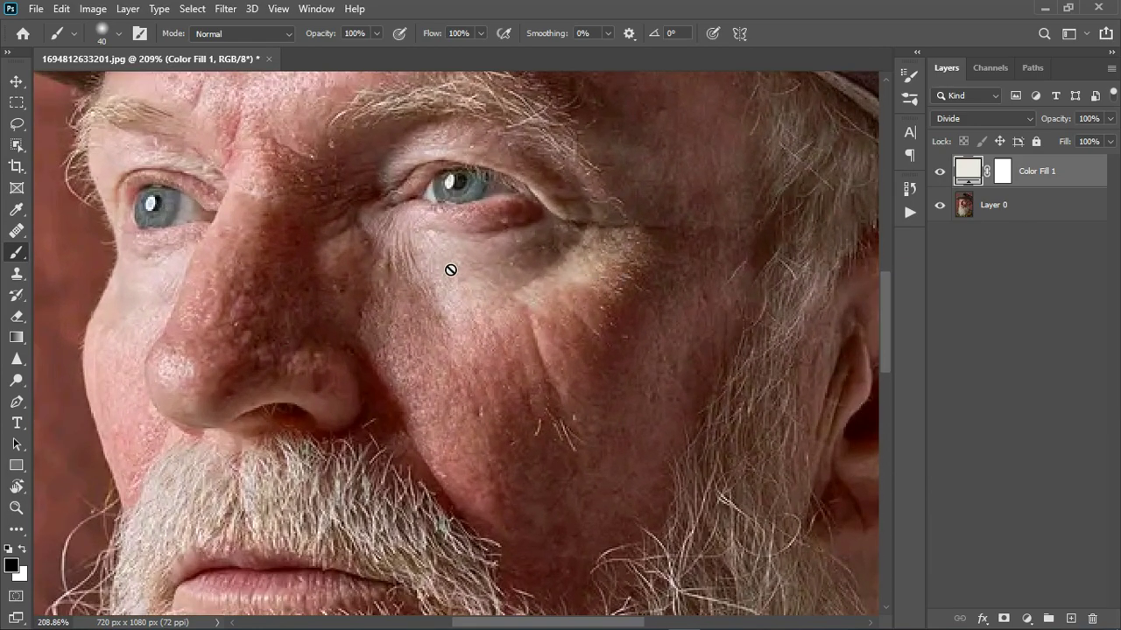
scroll(447, 268, up, 1)
scroll(482, 250, down, 4)
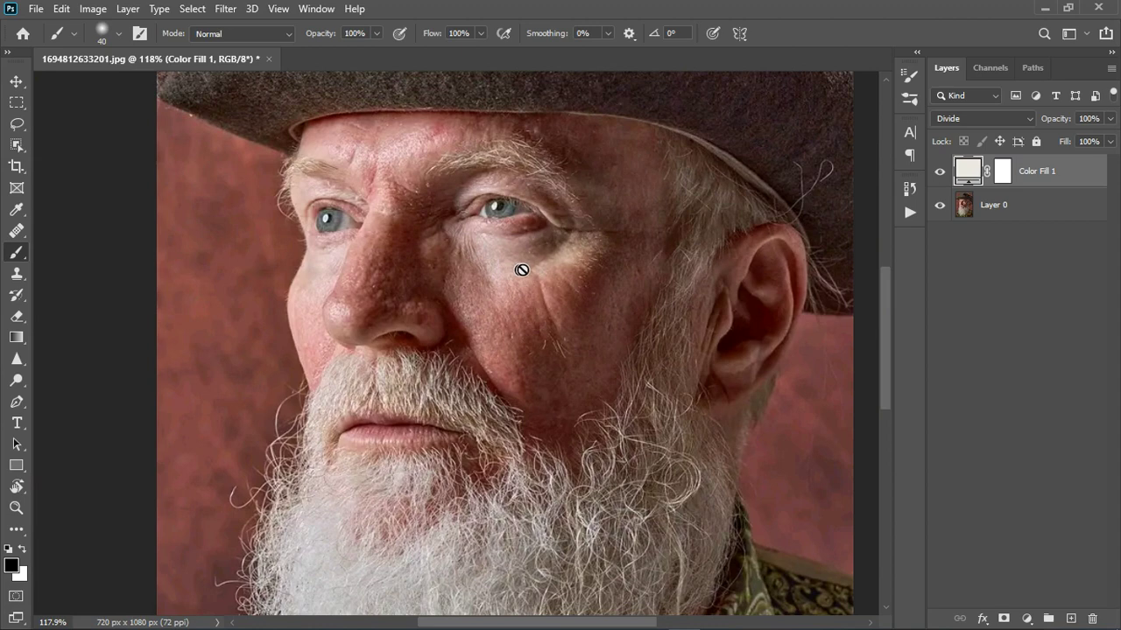
scroll(522, 269, down, 1)
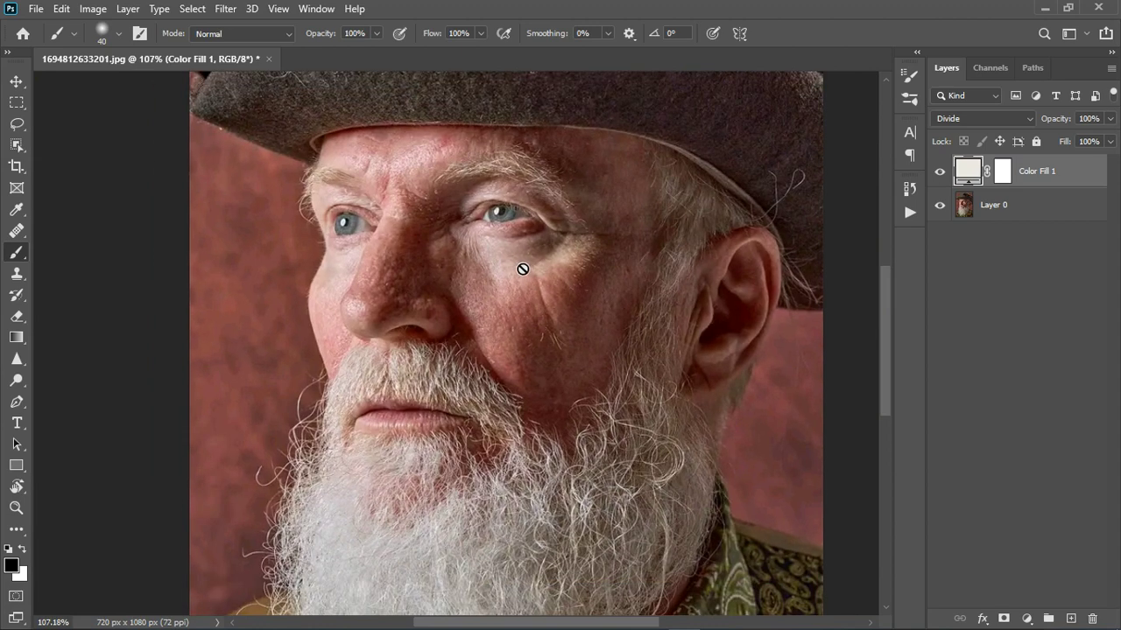
Add a Hue/Saturation adjustment layer, target the Reds by sampling the skin under the eye, and set their hue to +180
scroll(522, 269, down, 1)
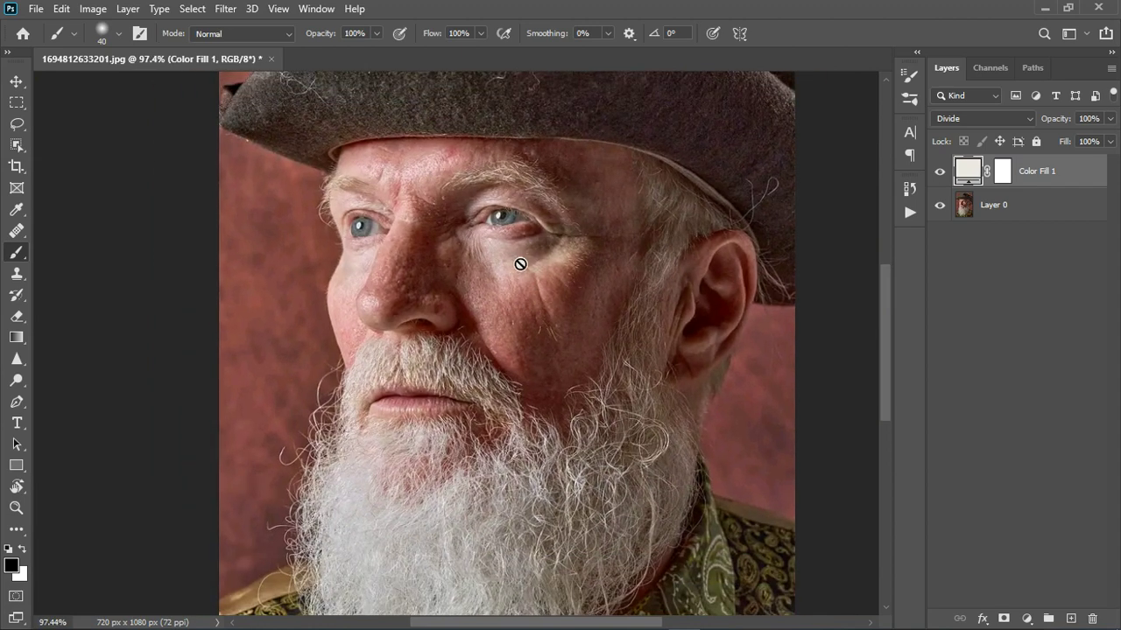
click(1026, 619)
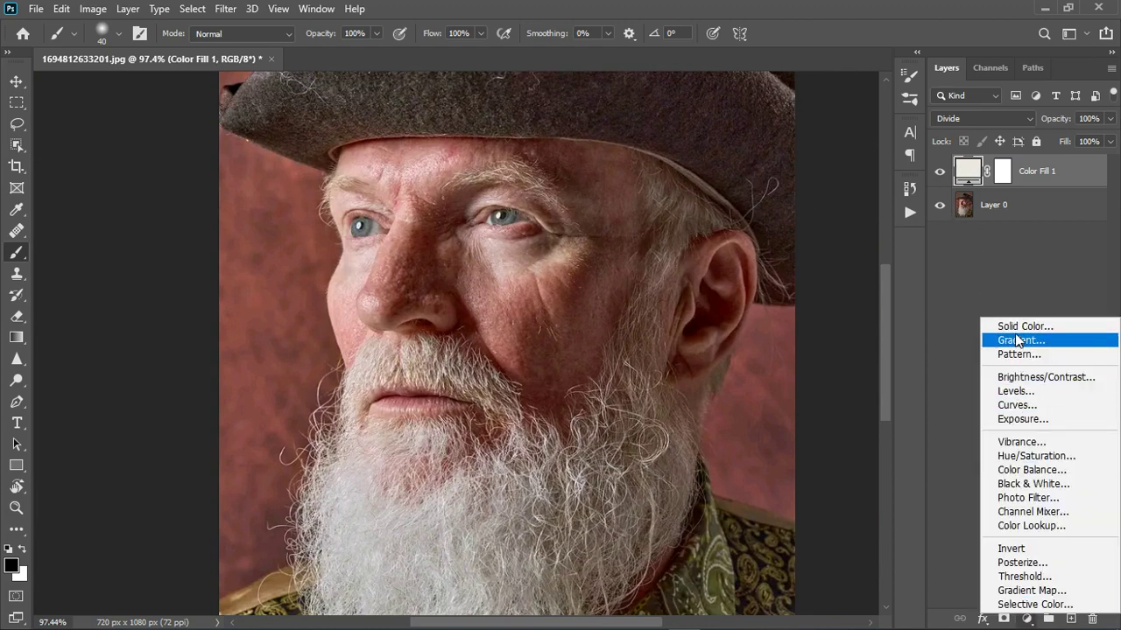
click(1024, 455)
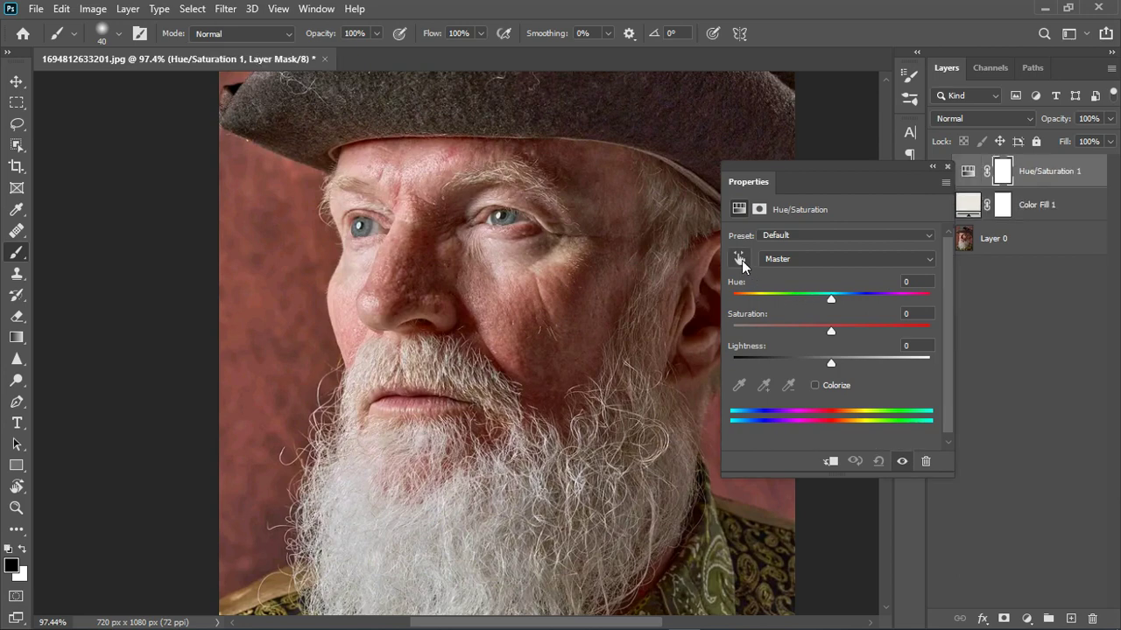
click(740, 260)
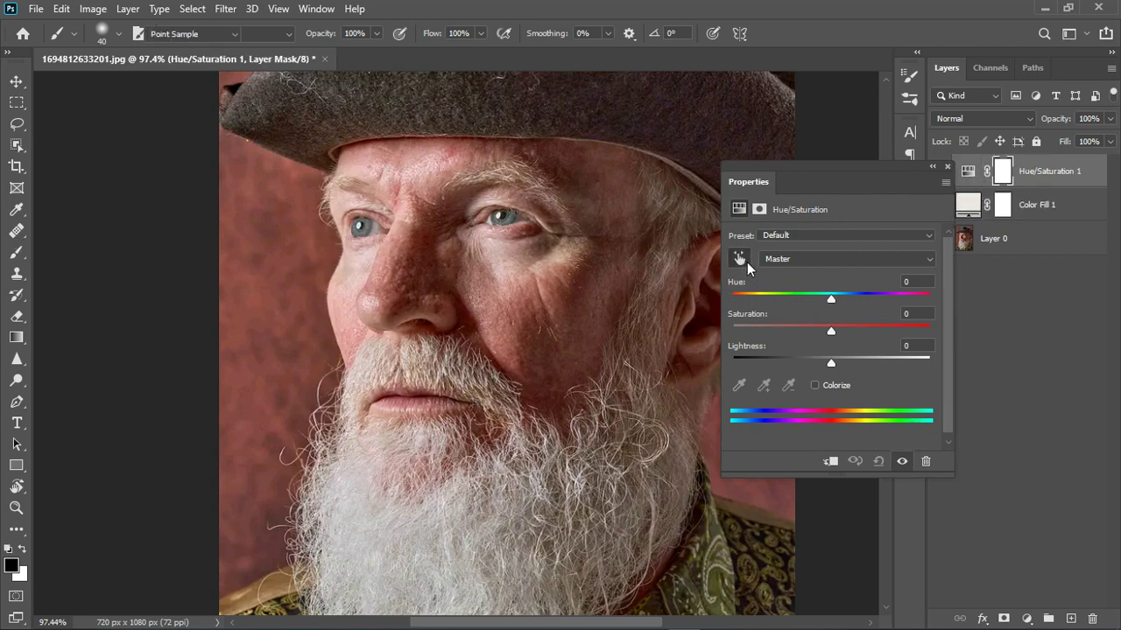
click(501, 265)
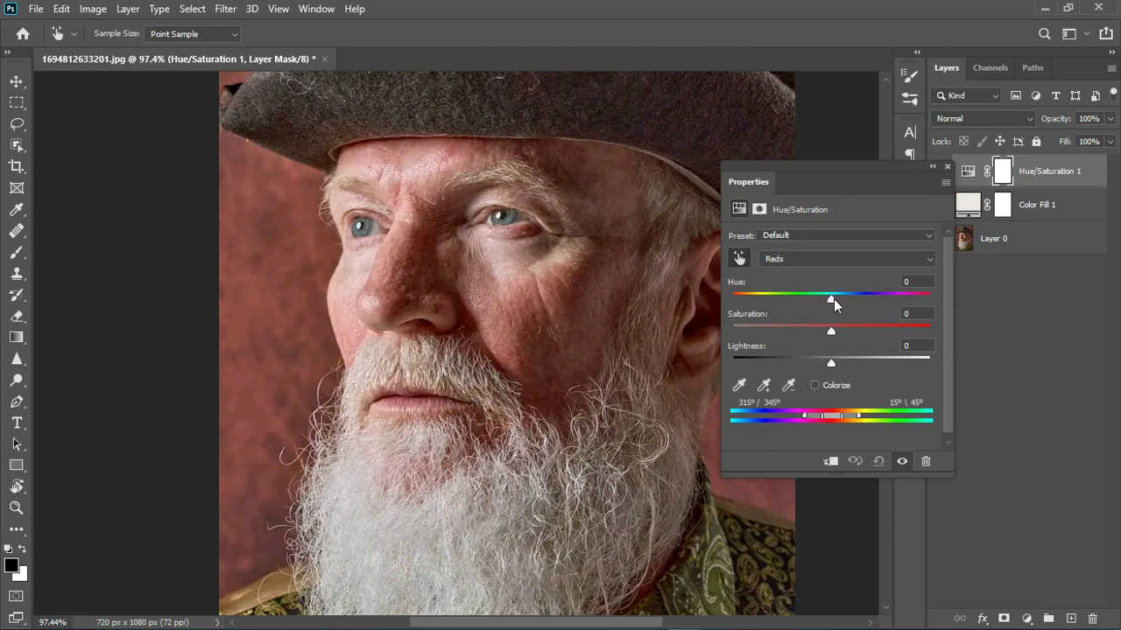
drag(832, 299, 931, 288)
Examine the face, beard and clothing up close and in full to see which areas the recolored Reds range affects
scroll(496, 286, down, 1)
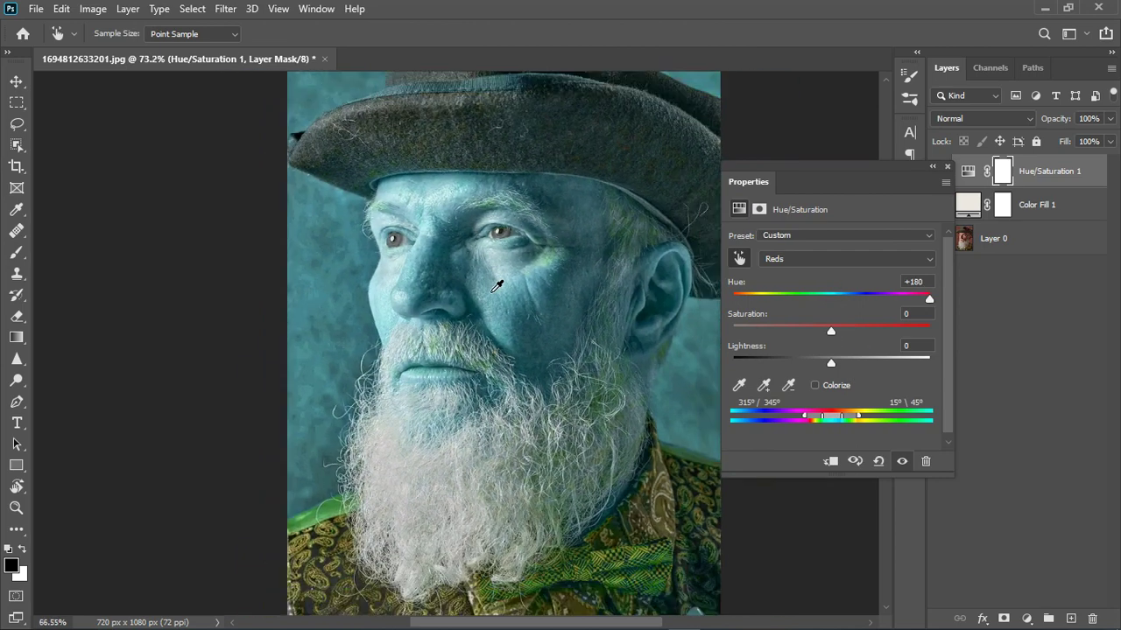
scroll(497, 286, down, 1)
scroll(473, 333, up, 3)
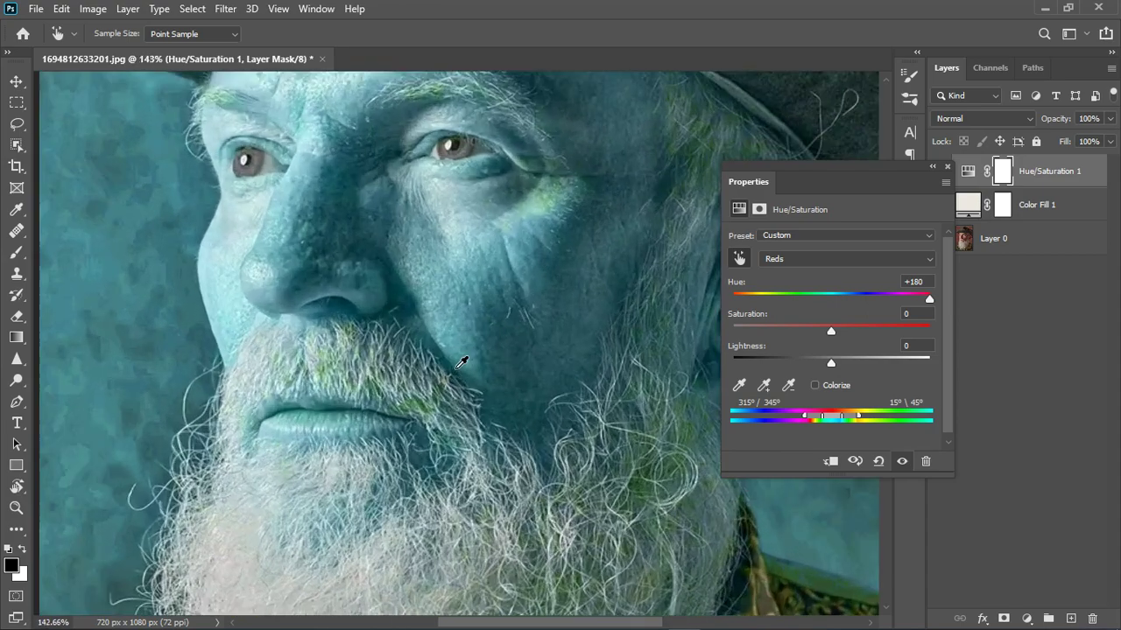
scroll(618, 239, down, 2)
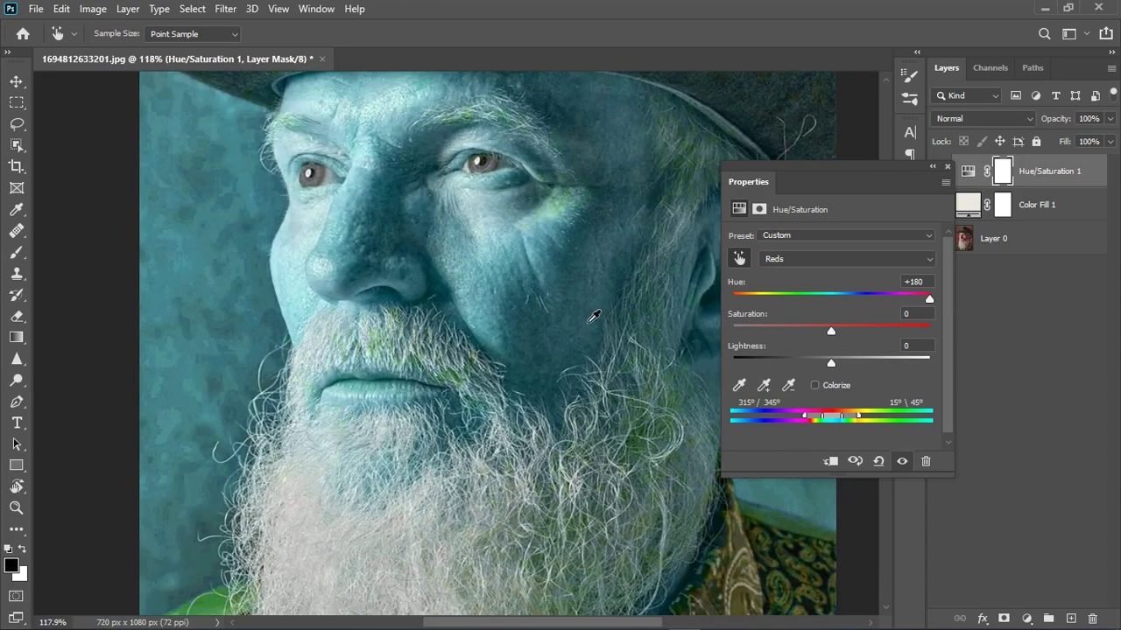
scroll(593, 316, up, 2)
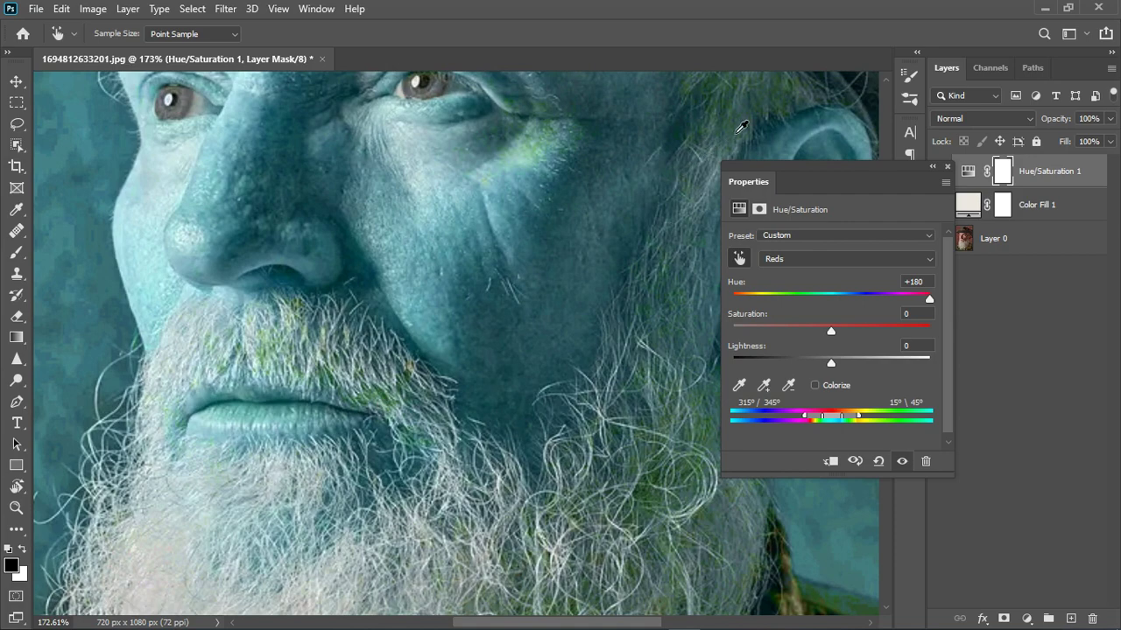
scroll(588, 218, down, 3)
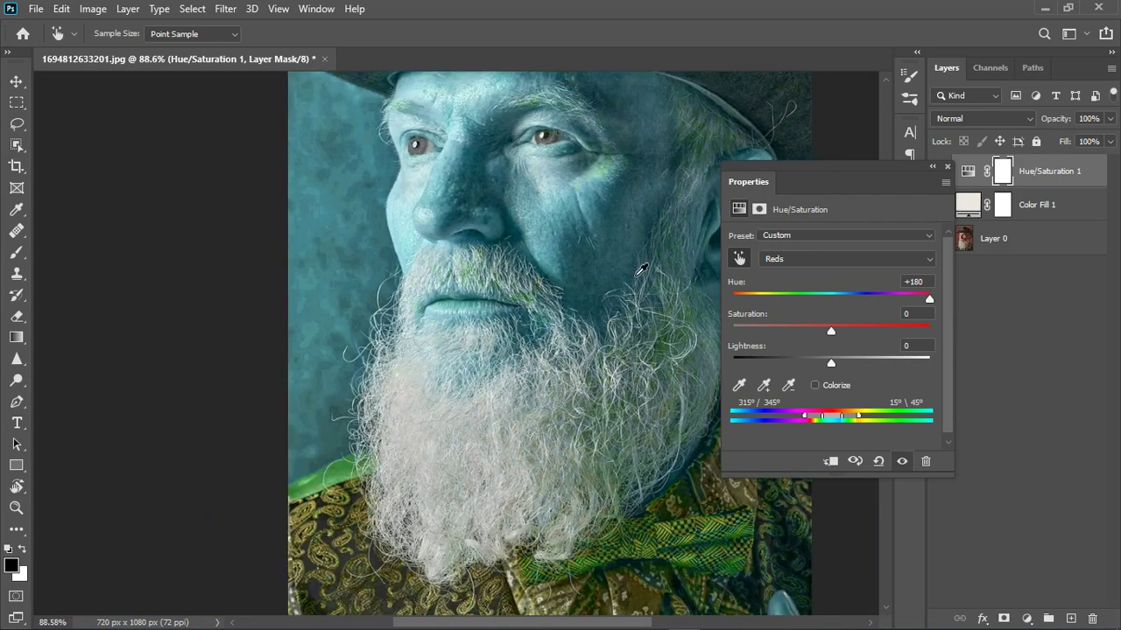
scroll(697, 105, up, 2)
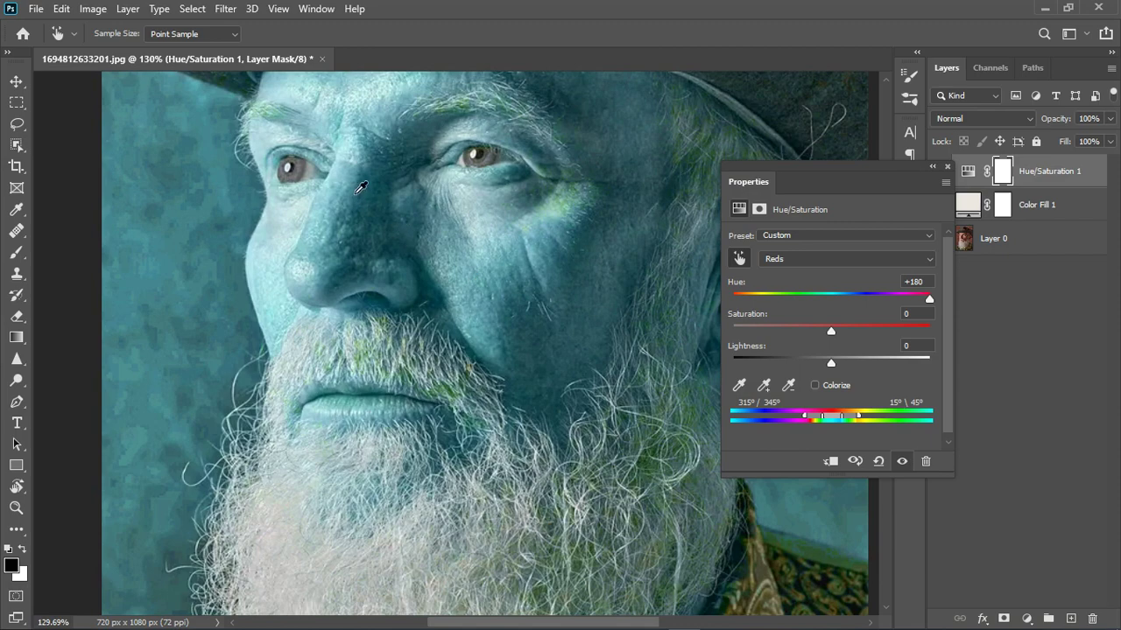
scroll(531, 335, down, 2)
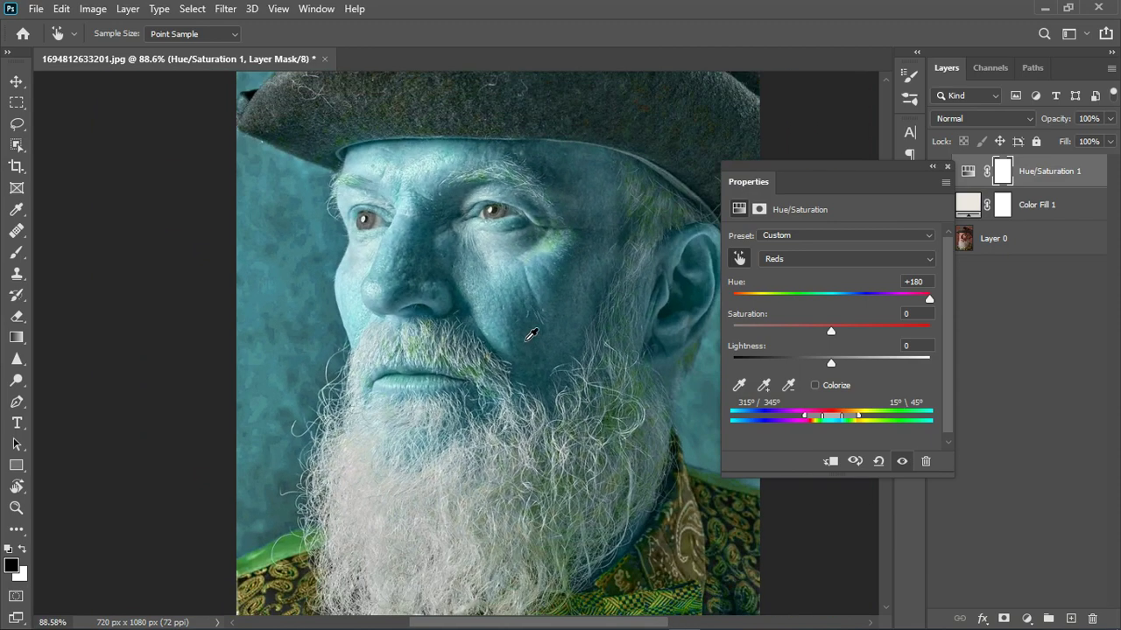
scroll(530, 335, down, 1)
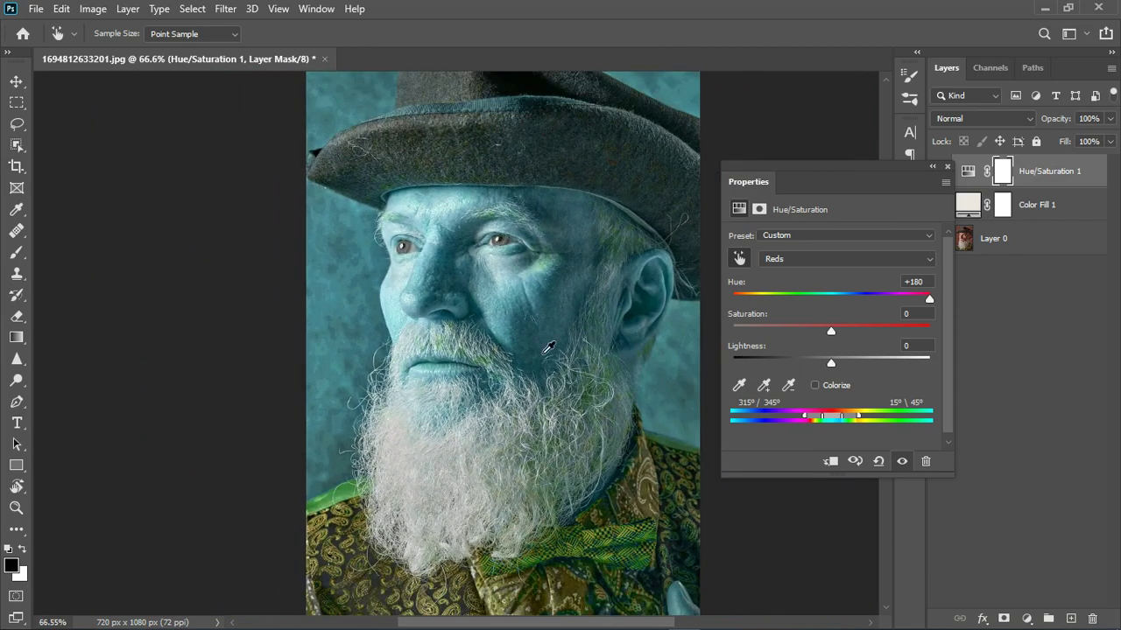
scroll(530, 285, up, 2)
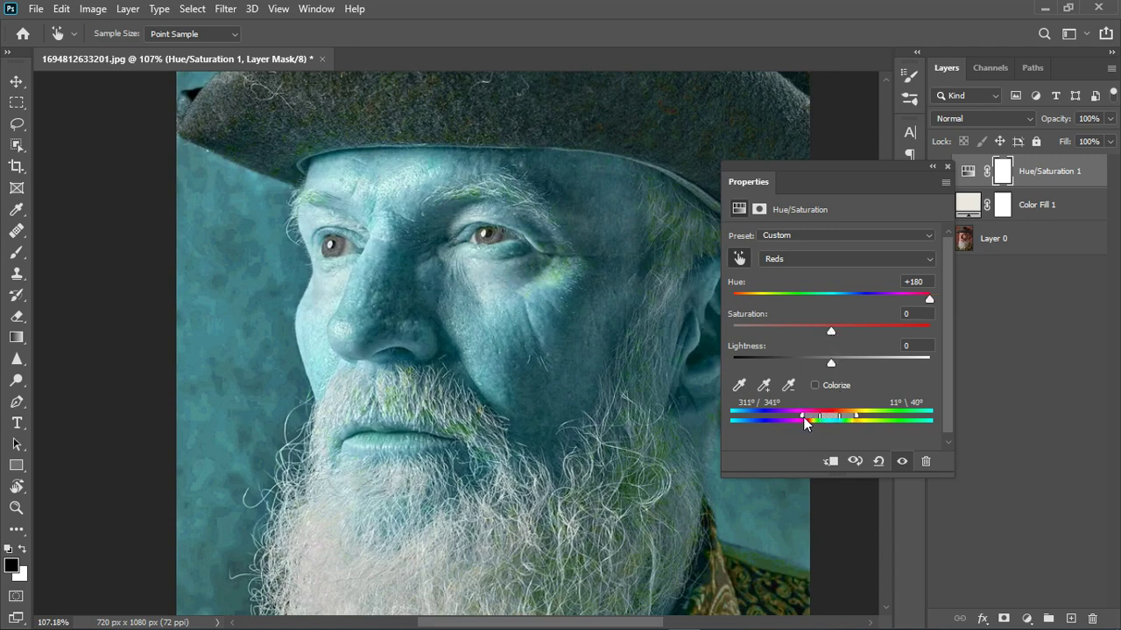
Move the adjusted color range to the yellows at 14°/43° to 74°\103°, reset its hue to 0, and shift that hue slightly toward red
drag(803, 417, 859, 420)
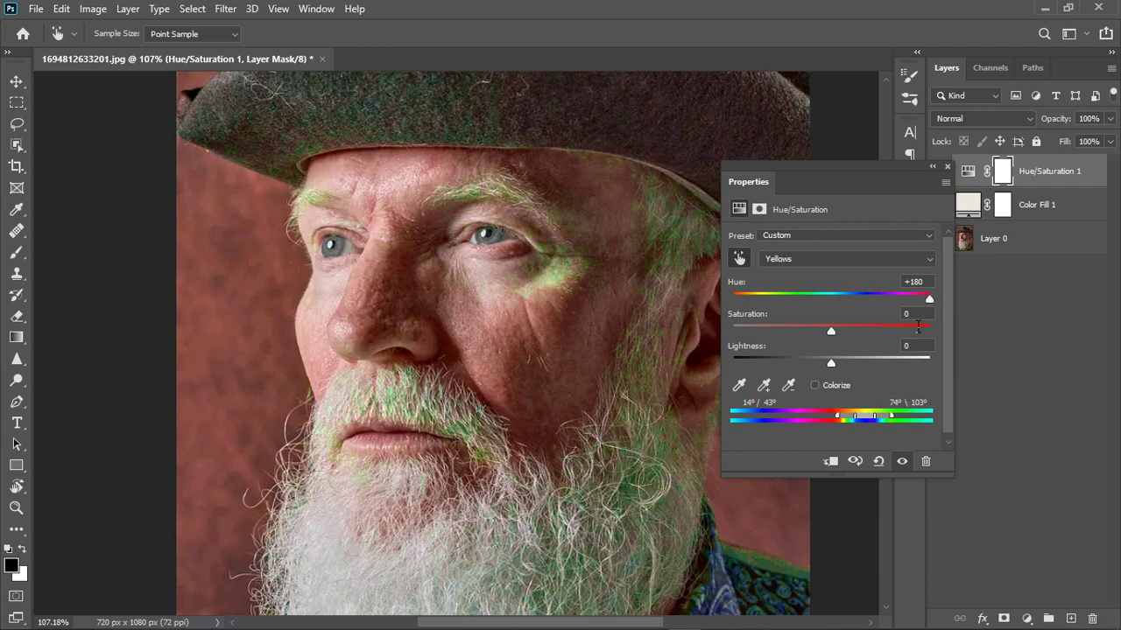
click(913, 281)
text(0)
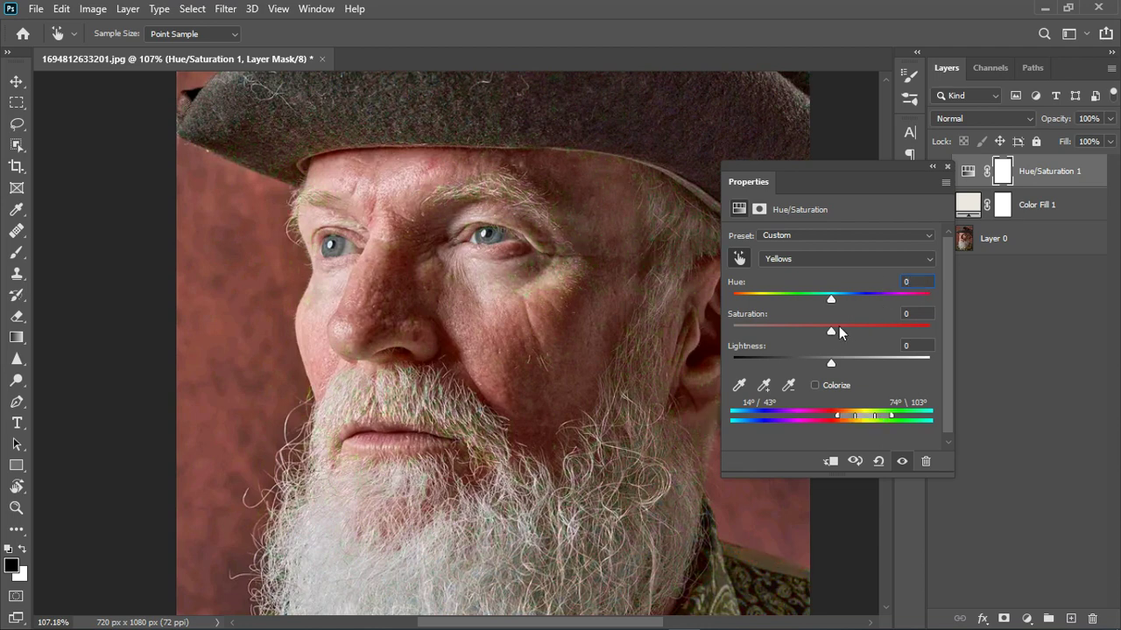
drag(832, 300, 812, 312)
click(946, 166)
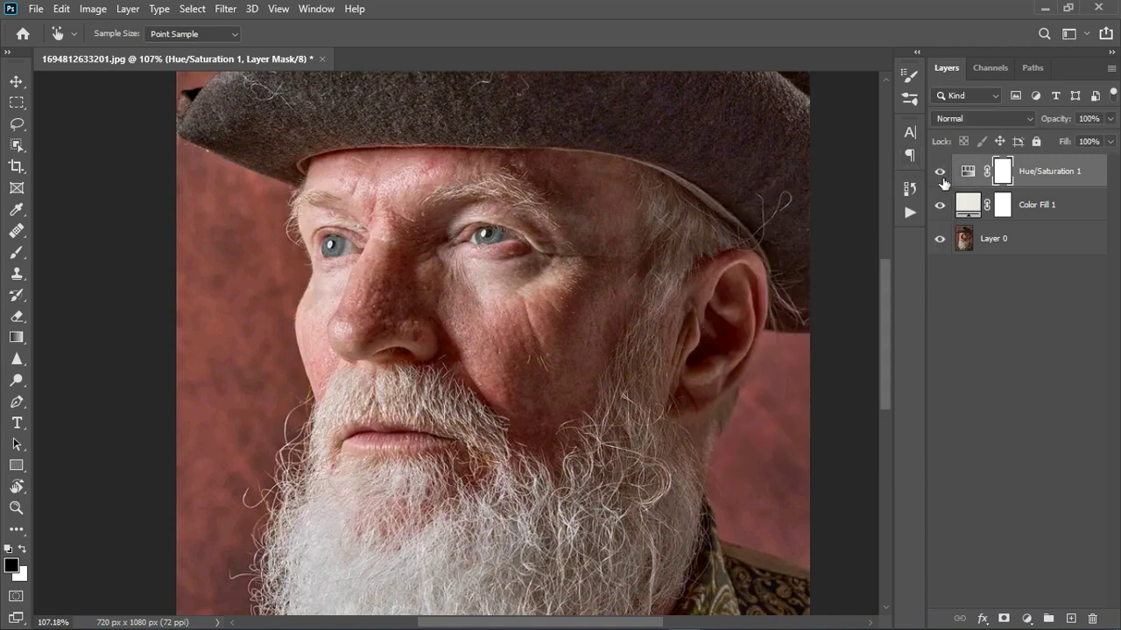
Compare the portrait with and without the Hue/Saturation layer, checking the skin, beard and clothing at different magnifications
scroll(626, 593, down, 5)
scroll(514, 544, up, 3)
scroll(514, 545, up, 1)
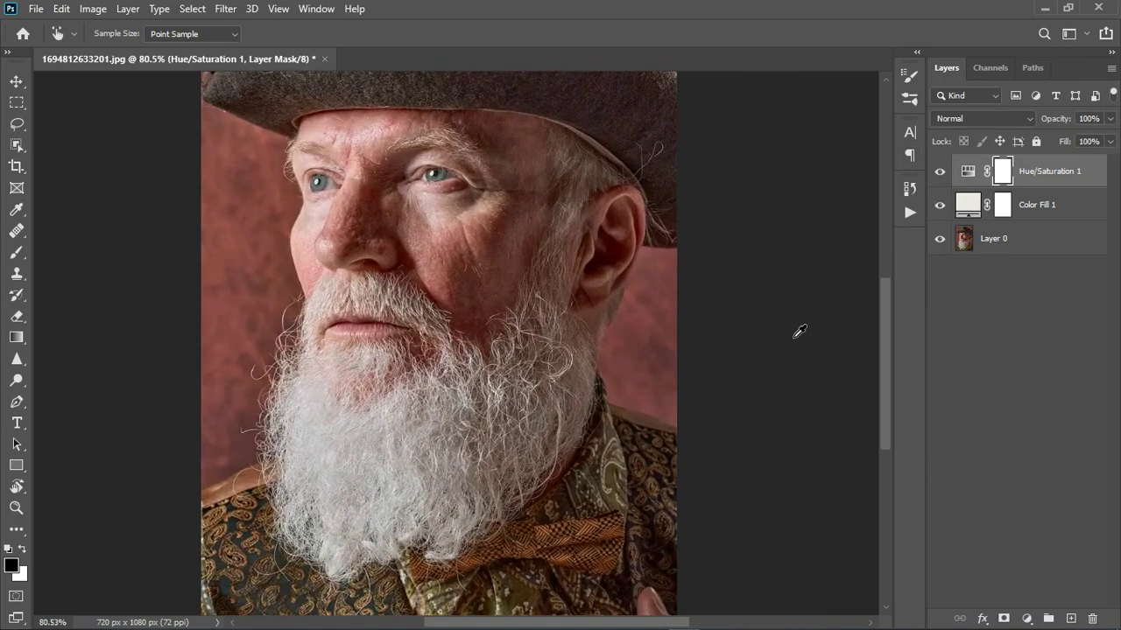
click(940, 172)
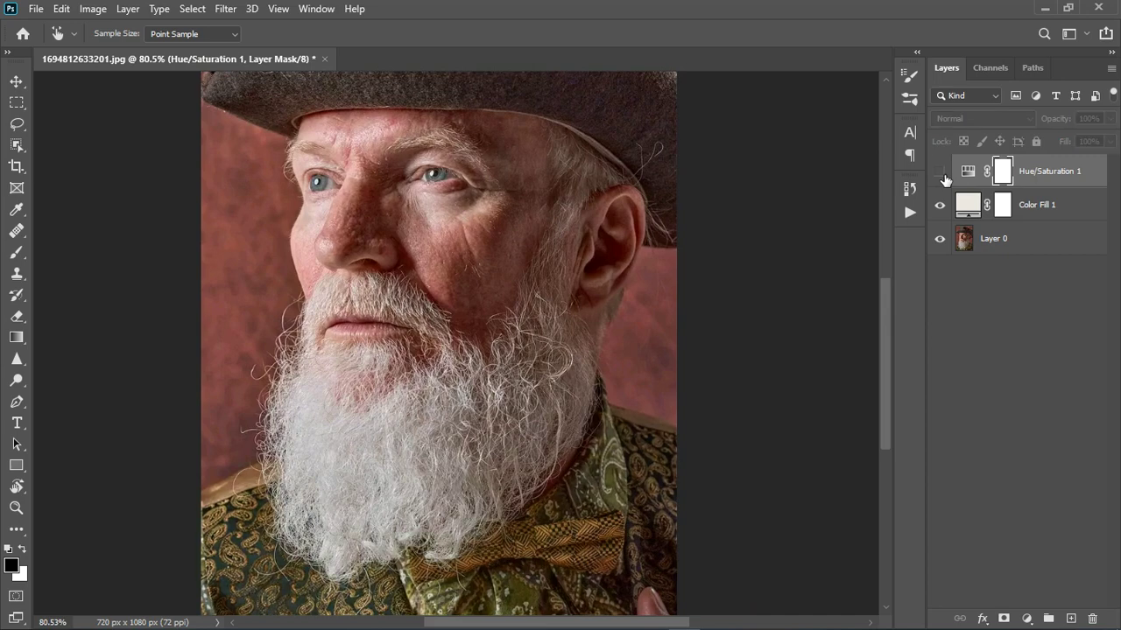
click(942, 174)
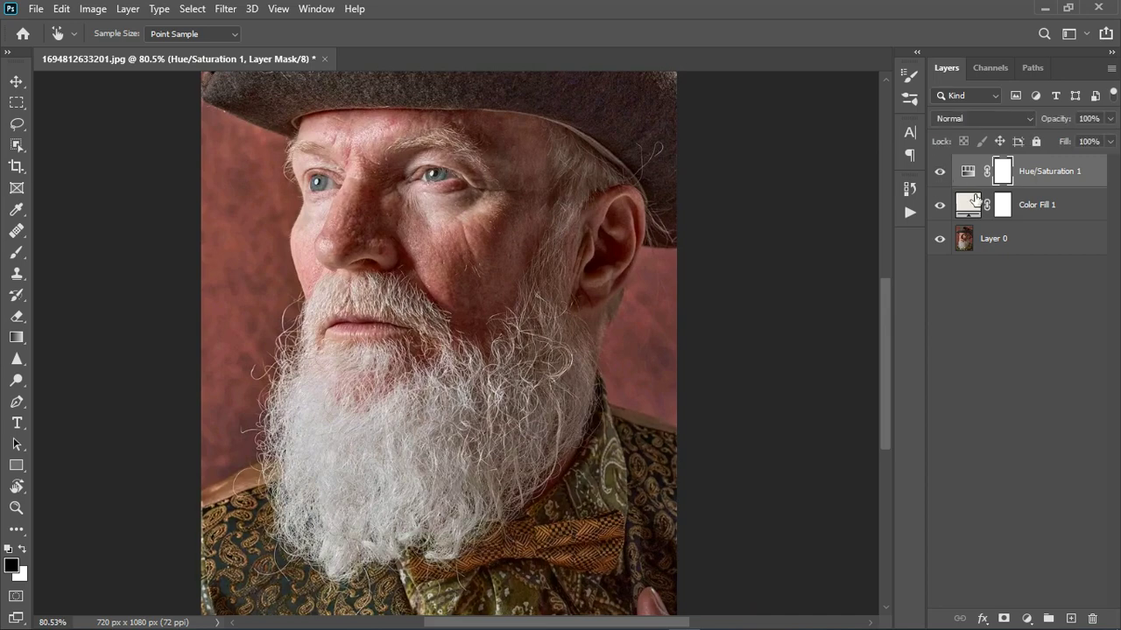
scroll(858, 251, down, 2)
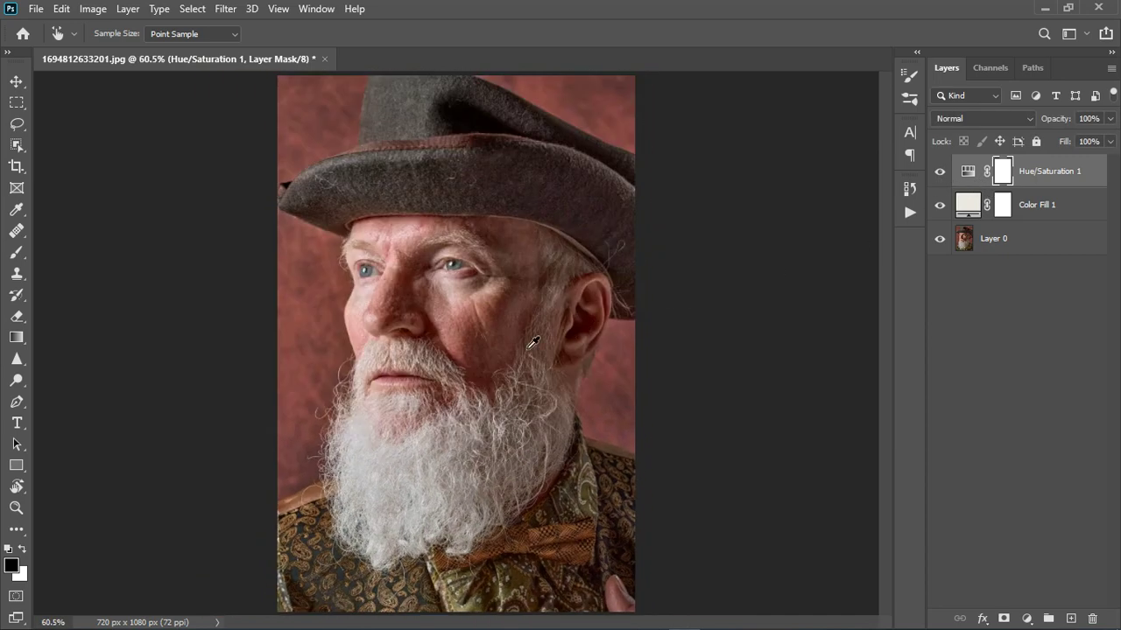
scroll(533, 343, up, 4)
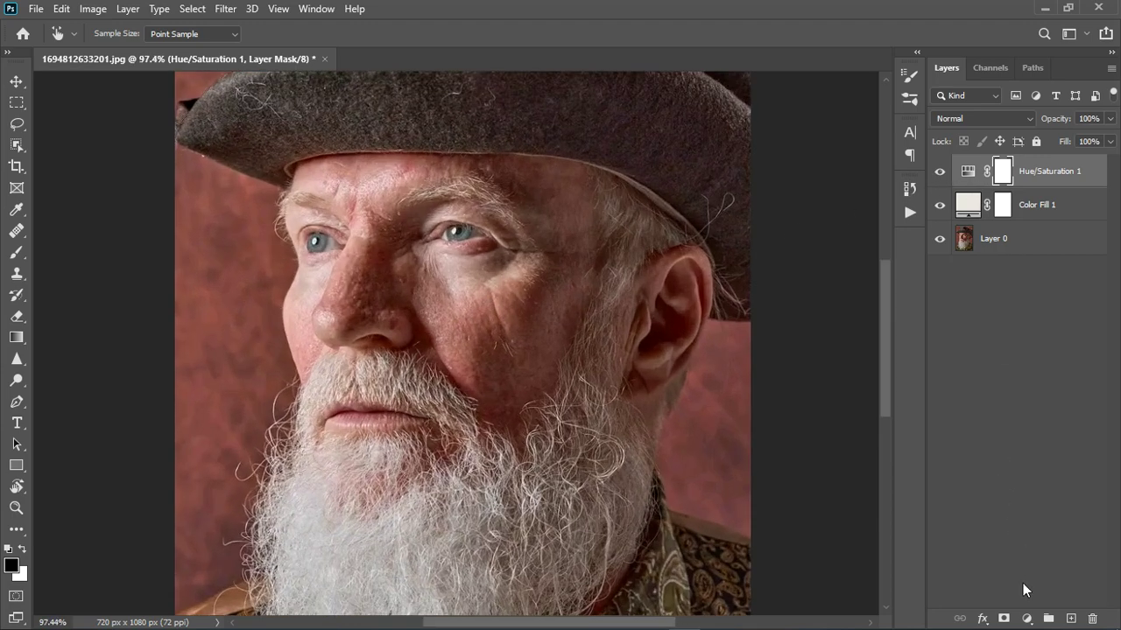
Add a second Hue/Saturation adjustment layer above the first one
click(1026, 618)
click(1045, 459)
key(b)
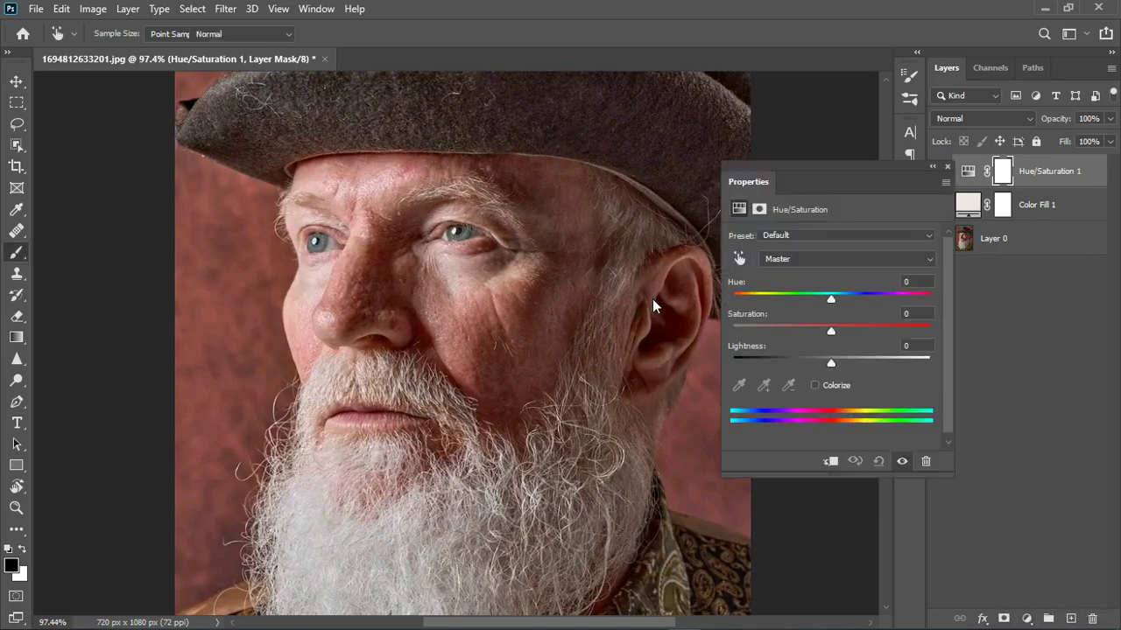
Mask the second Hue/Saturation layer with a Color Range selection sampled from the skin around the eyes, with Fuzziness set to 19
click(225, 9)
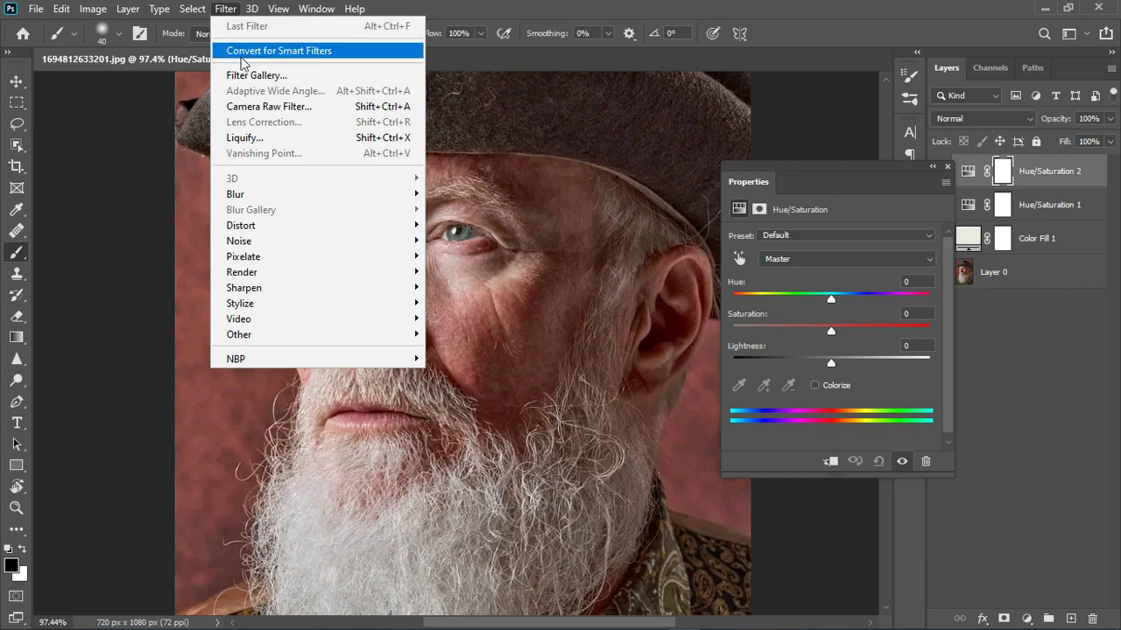
mouse_move(194, 10)
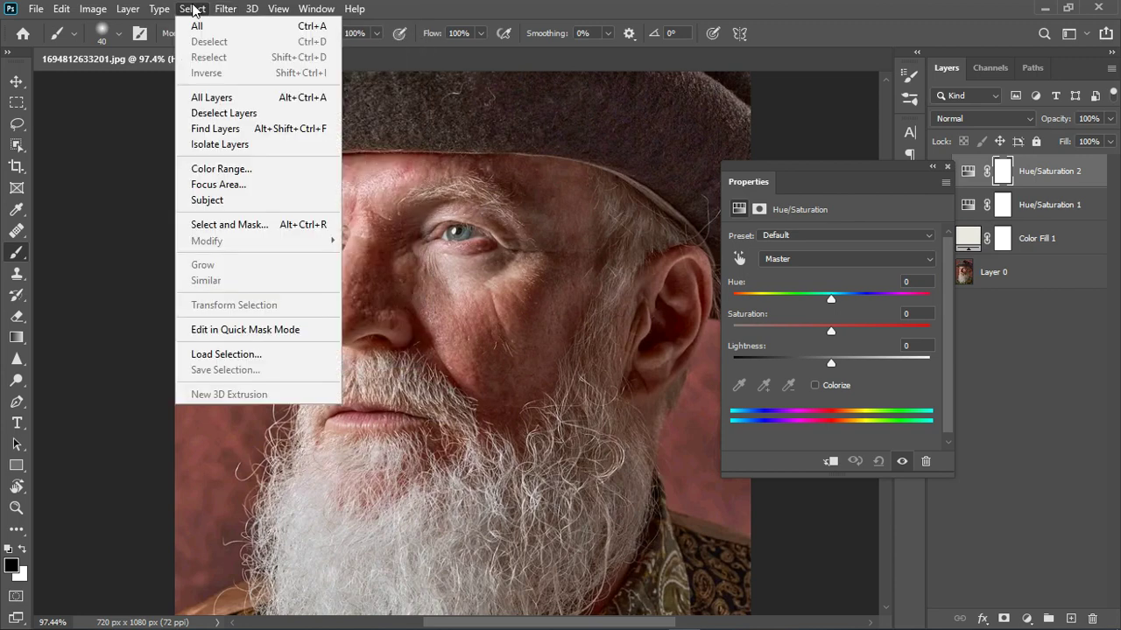
click(221, 169)
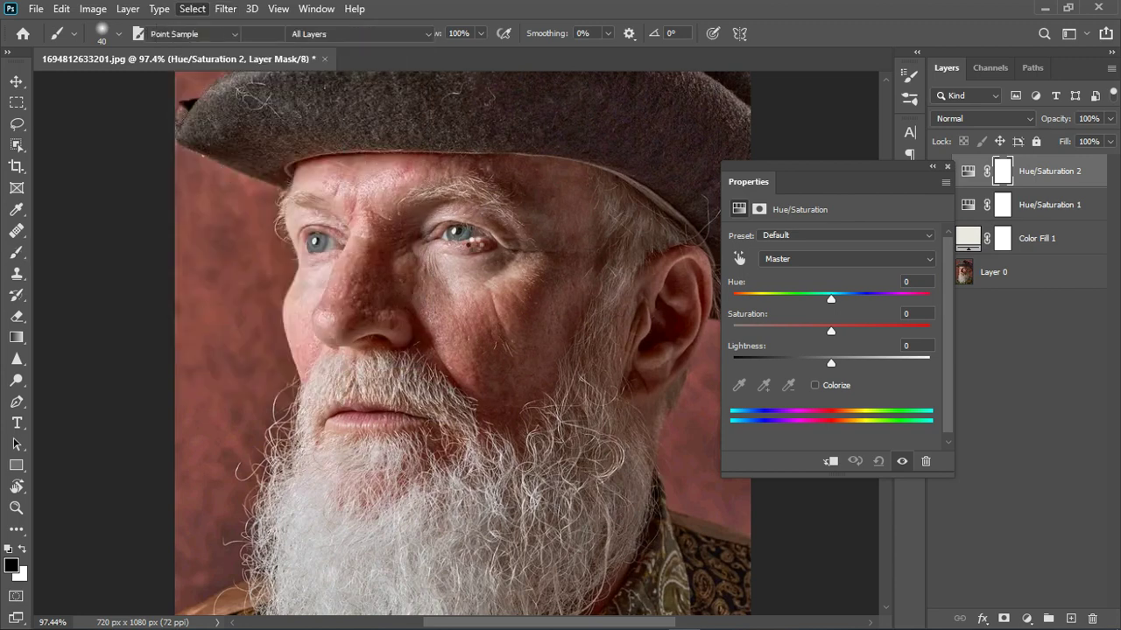
click(457, 278)
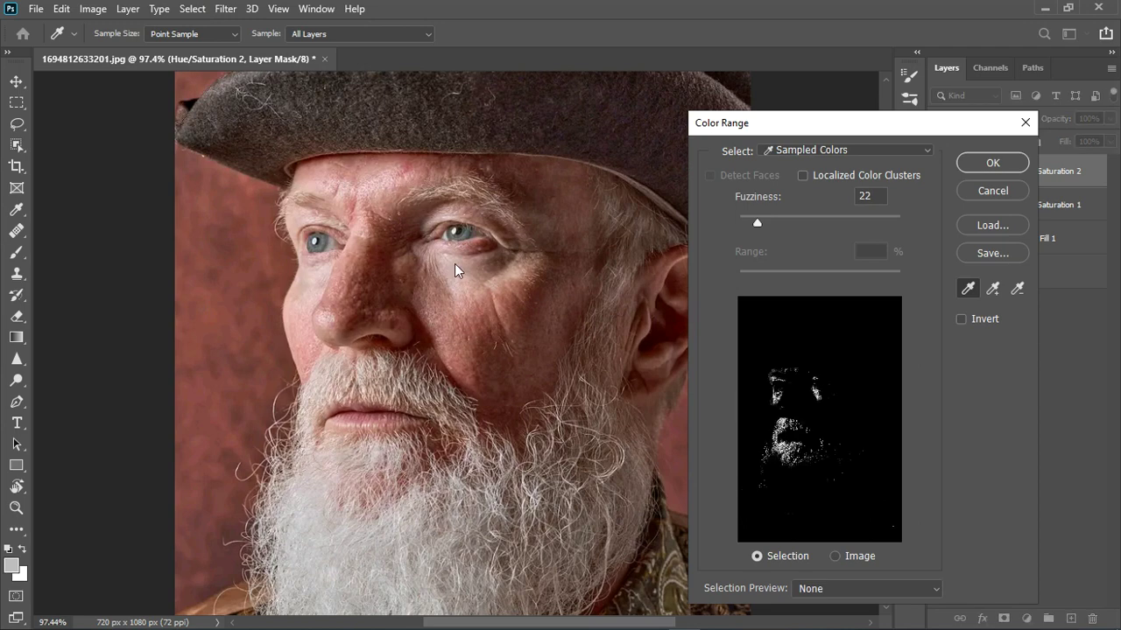
drag(745, 226, 772, 221)
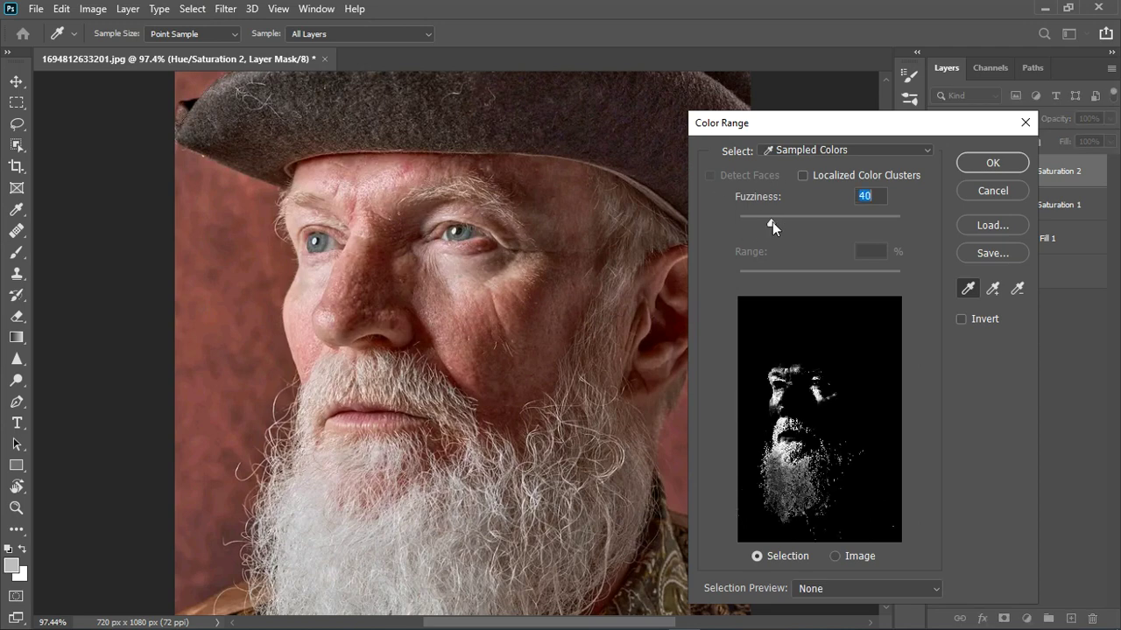
click(455, 274)
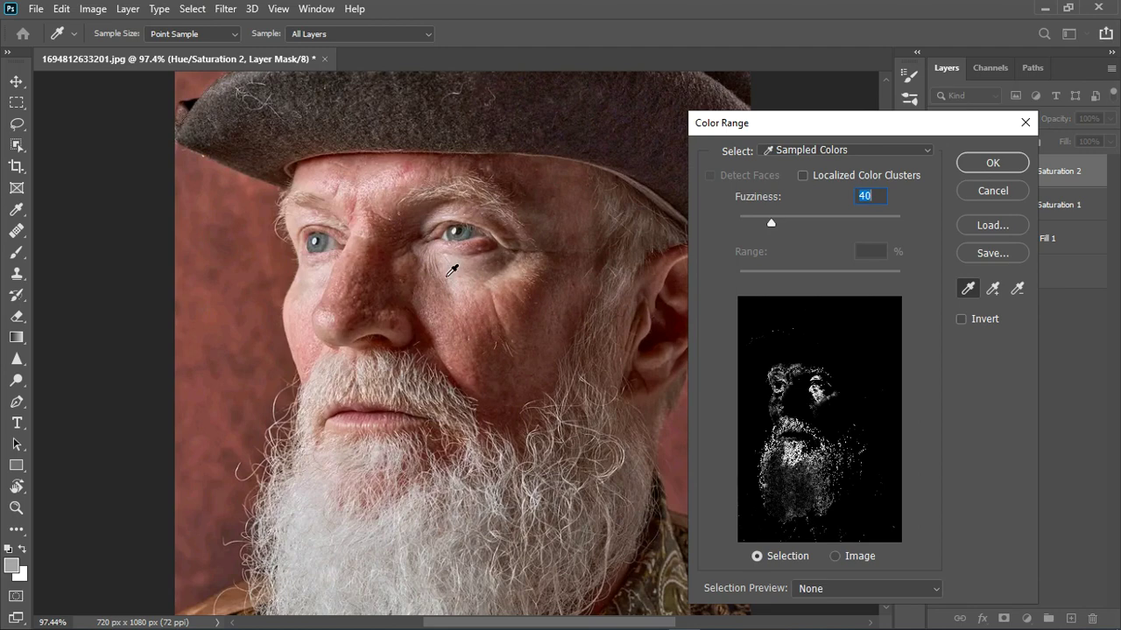
click(322, 283)
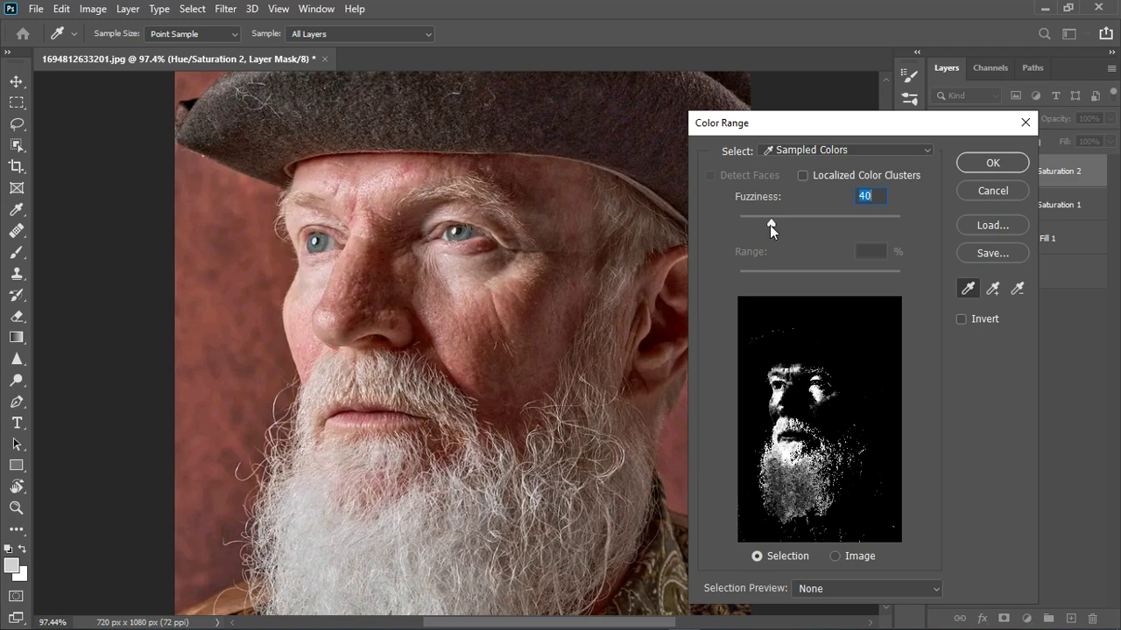
drag(770, 225, 759, 223)
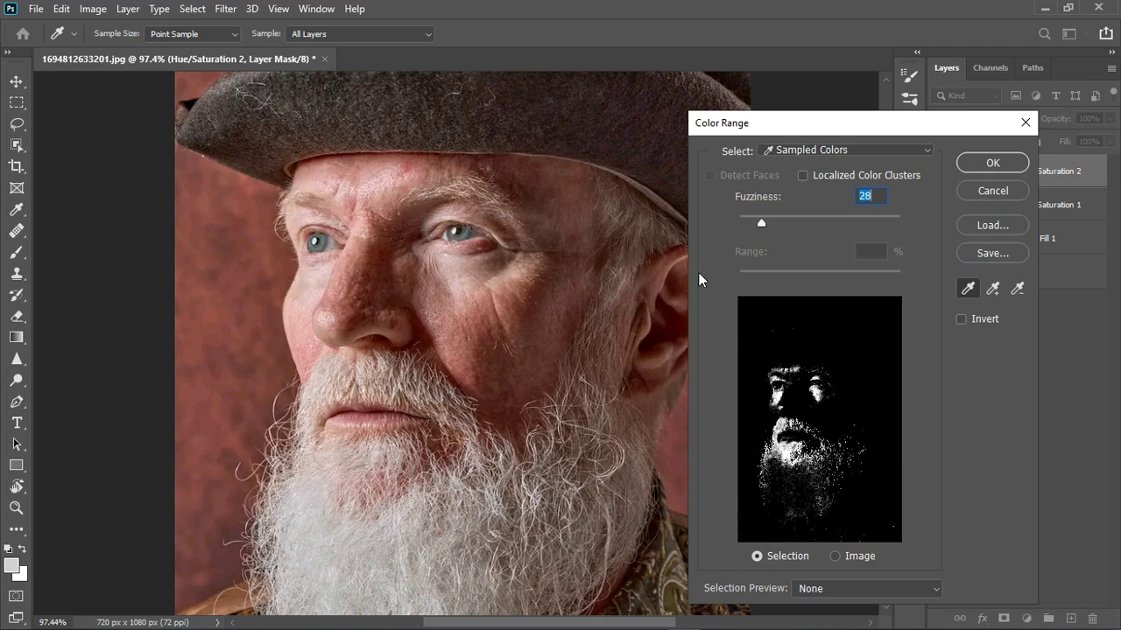
click(504, 270)
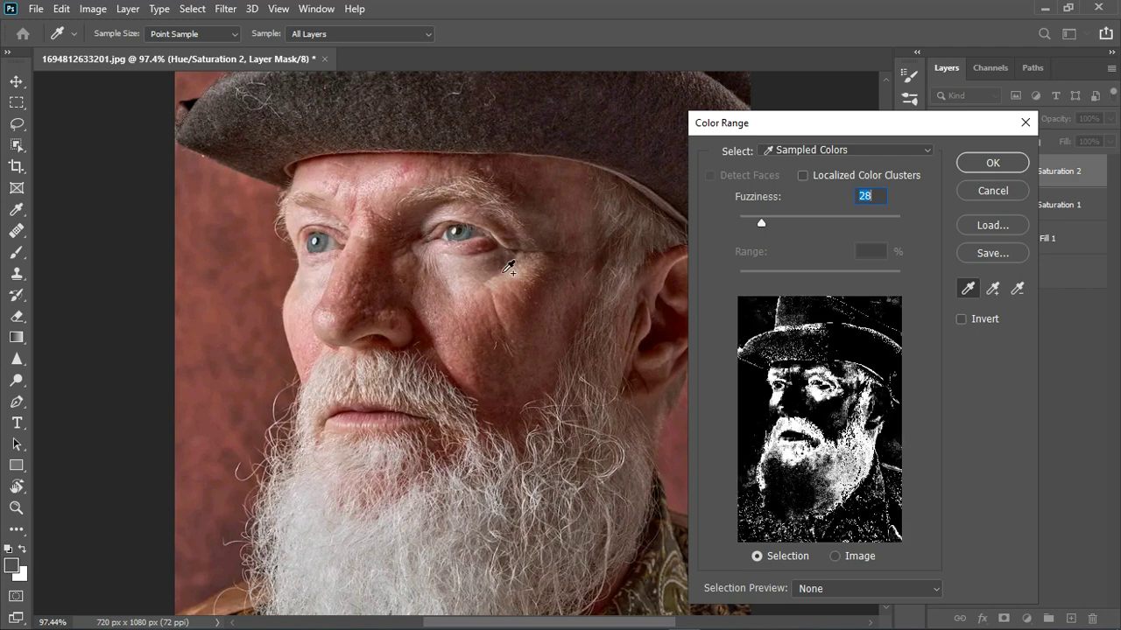
drag(765, 223, 755, 223)
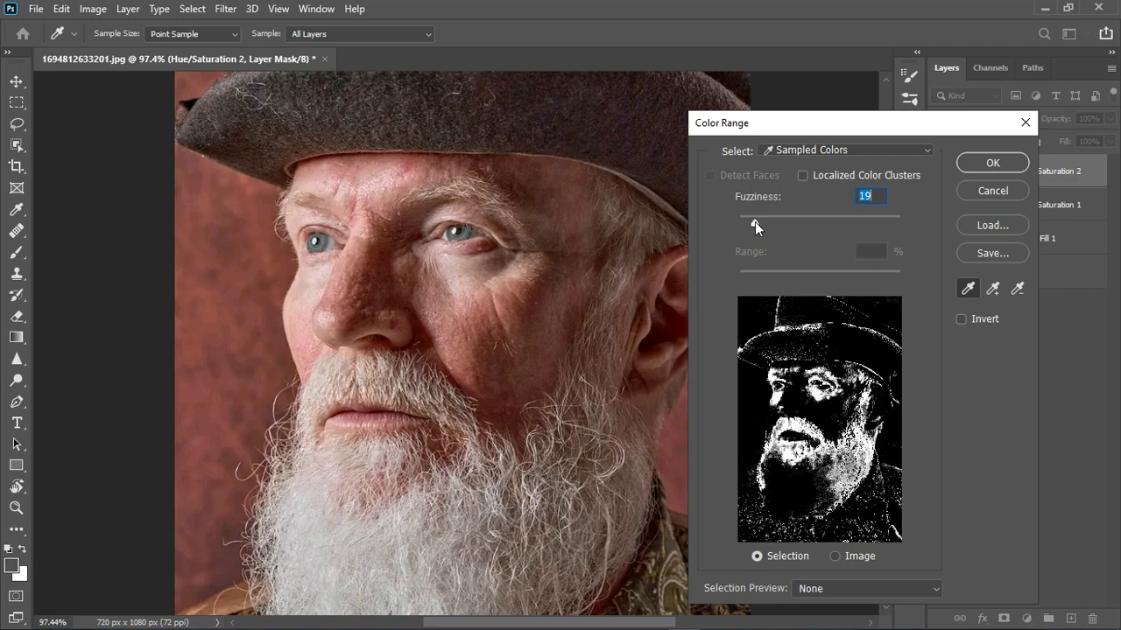
click(992, 163)
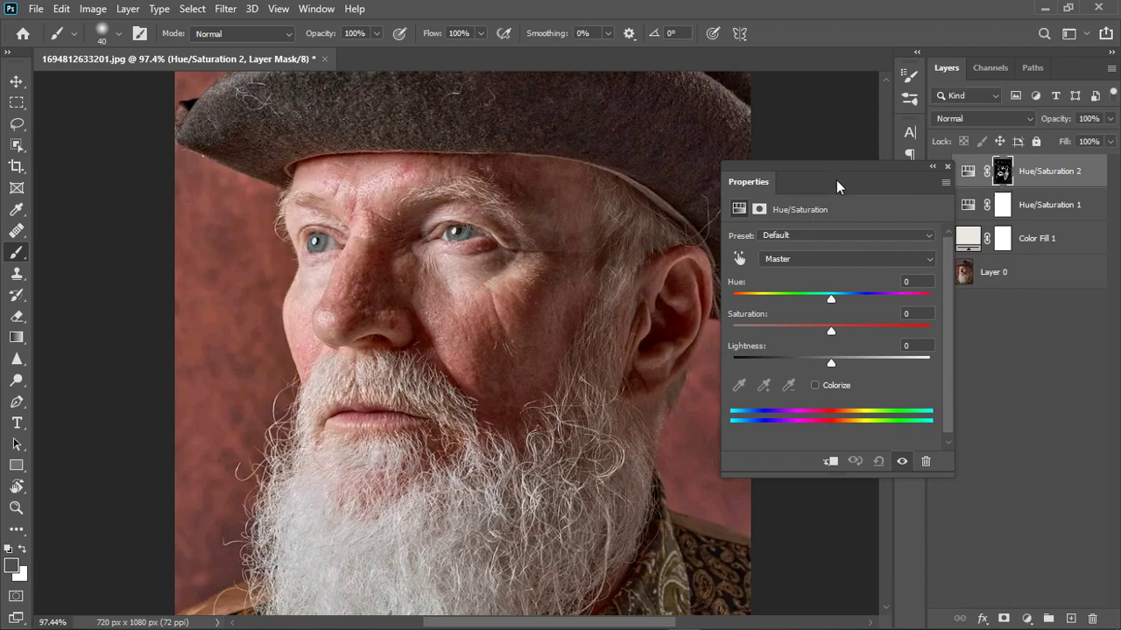
drag(836, 180, 817, 142)
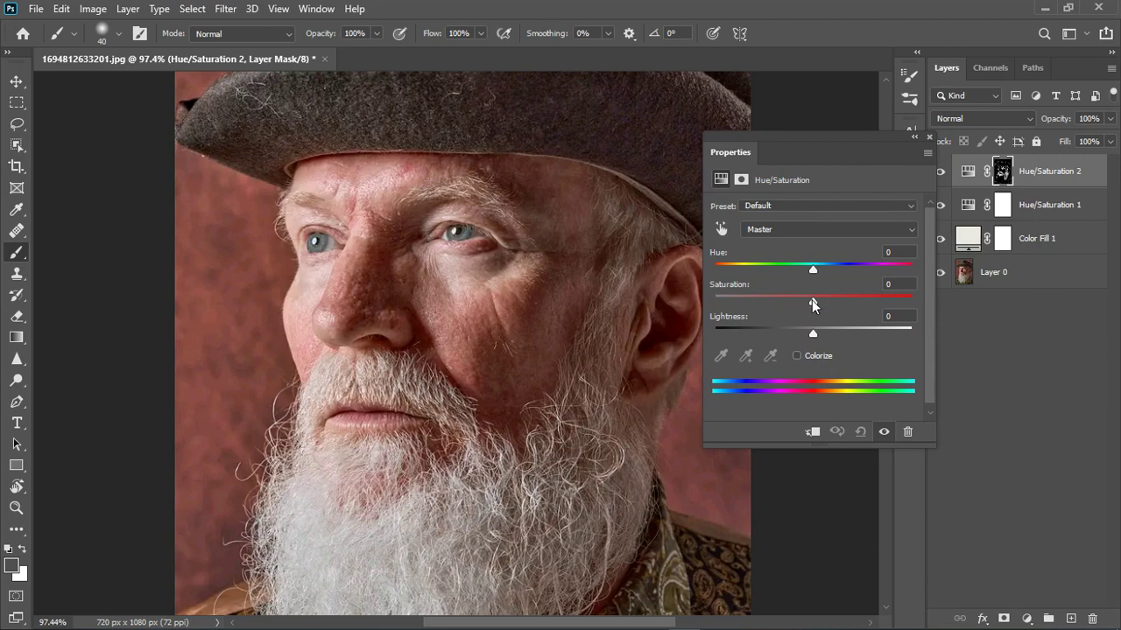
Increase the saturation of the Hue/Saturation 2 layer and compare the skin around the eyes with and without it
drag(813, 298, 850, 298)
click(914, 137)
scroll(455, 262, up, 5)
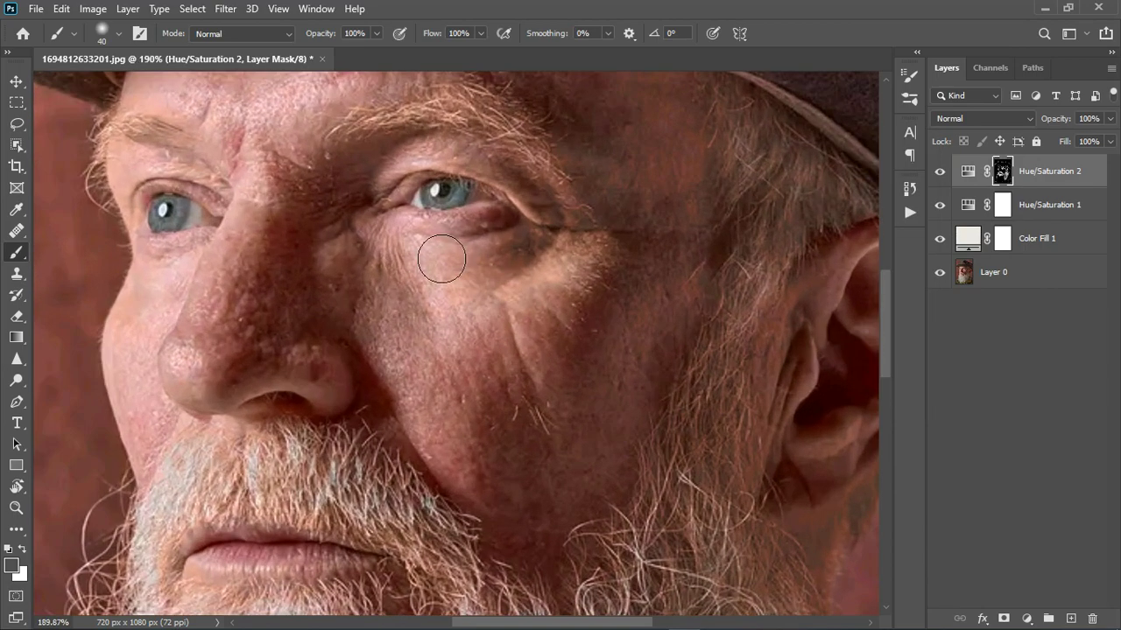
click(945, 174)
click(945, 174)
Split the Blend If highlight sliders of Hue/Saturation 2 to 230/255 for This Layer and 202/255 for Underlying Layer
click(1088, 183)
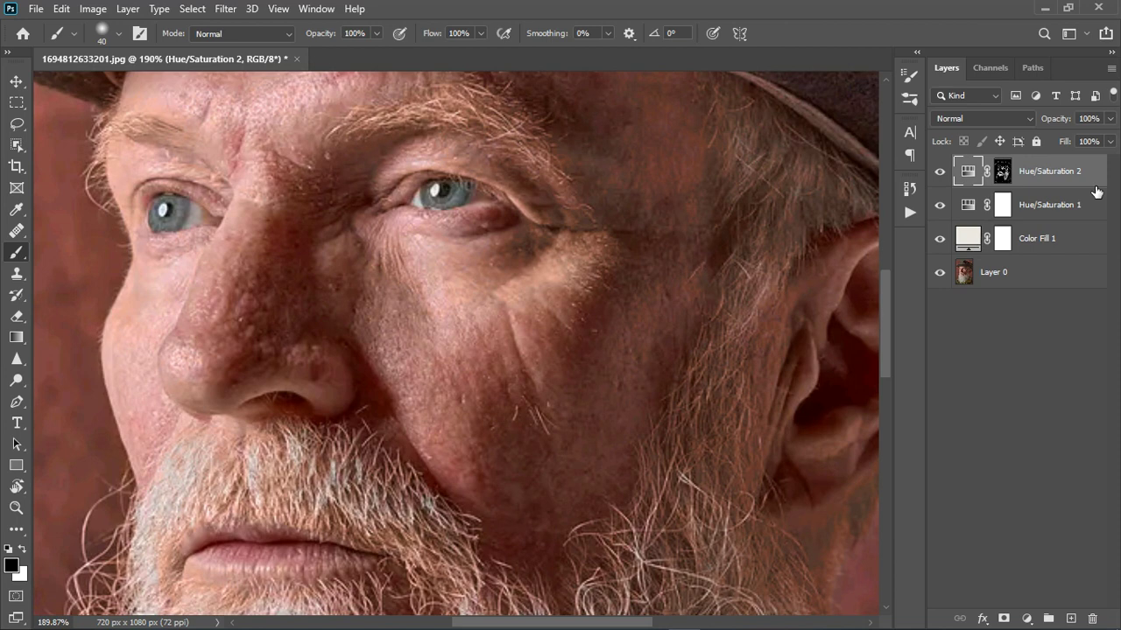
double_click(1097, 190)
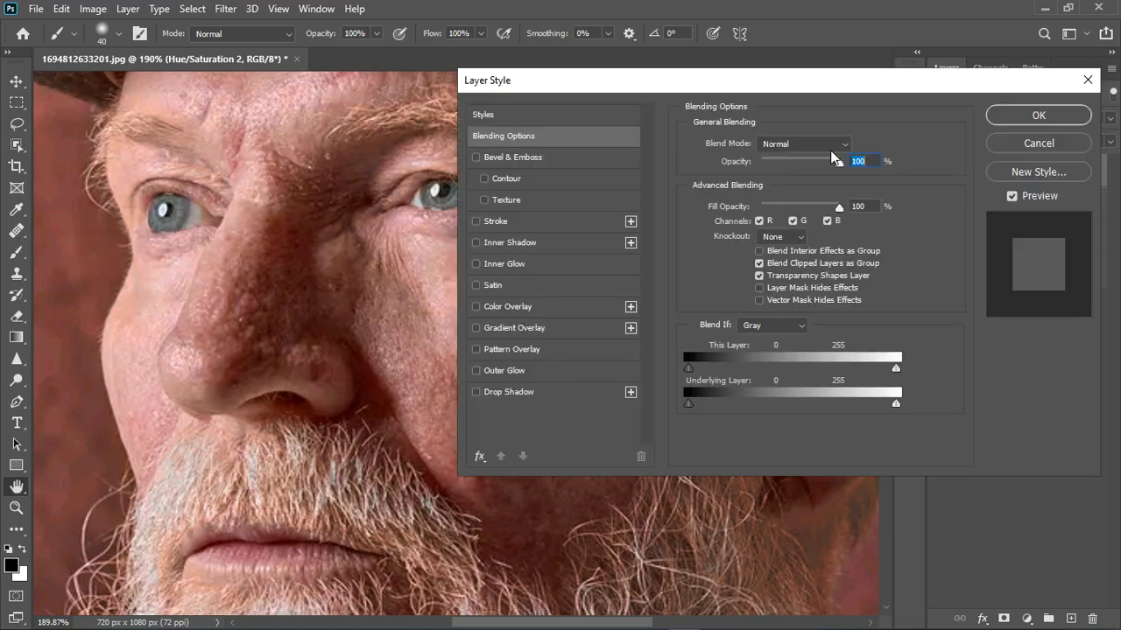
drag(836, 86, 961, 89)
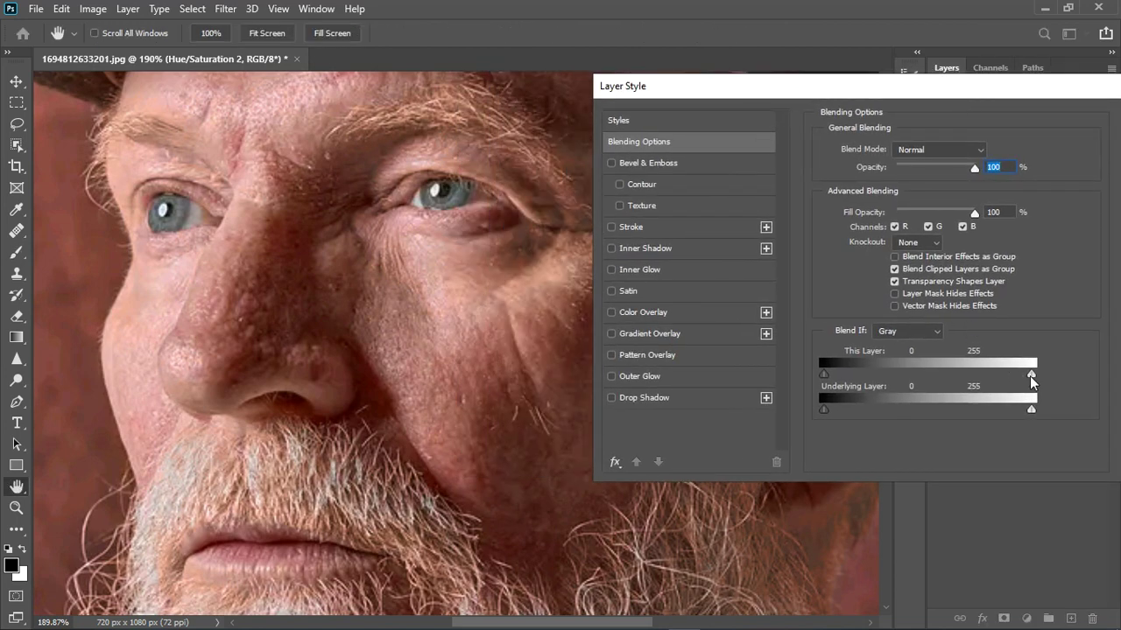
drag(1025, 377, 993, 382)
mouse_move(1033, 416)
mouse_down()
mouse_move(970, 421)
mouse_move(1012, 415)
mouse_up()
drag(1013, 413, 1042, 415)
drag(1020, 376, 1067, 384)
drag(1049, 95, 881, 110)
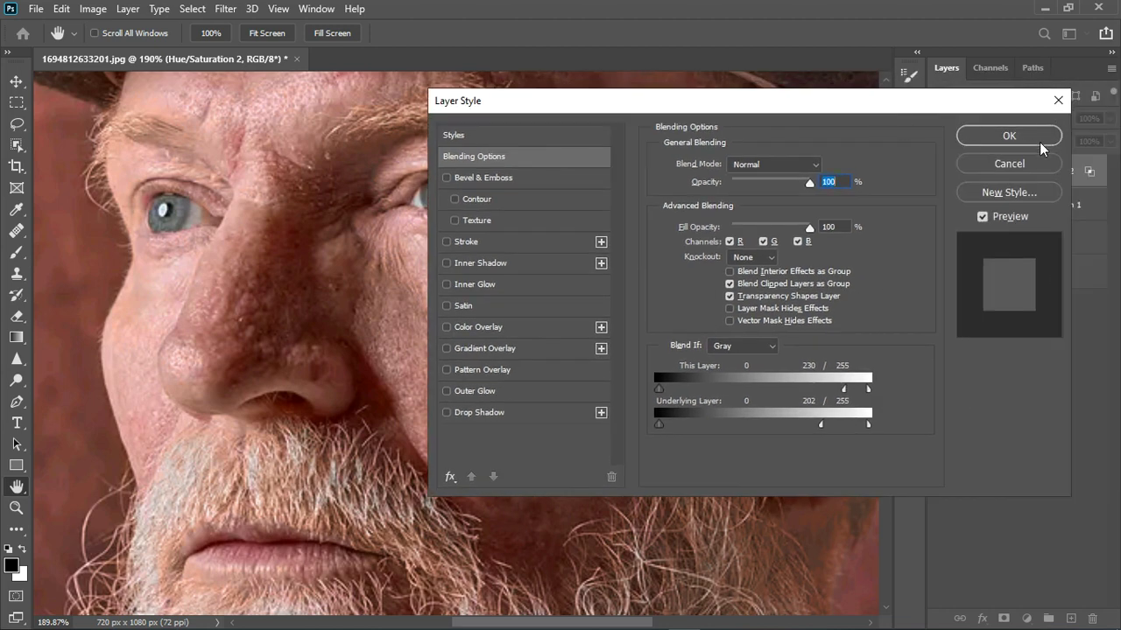
click(1003, 133)
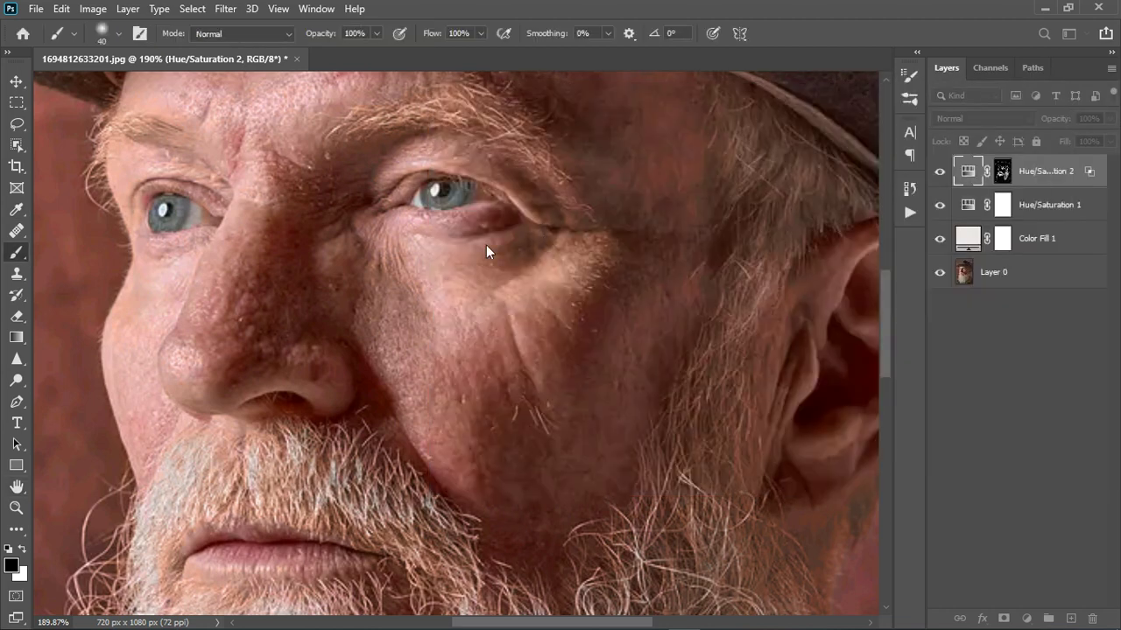
Paint out the eyebrows and the temple hair on the Hue/Saturation 2 mask with a size 20 black brush
right_click(21, 253)
click(60, 253)
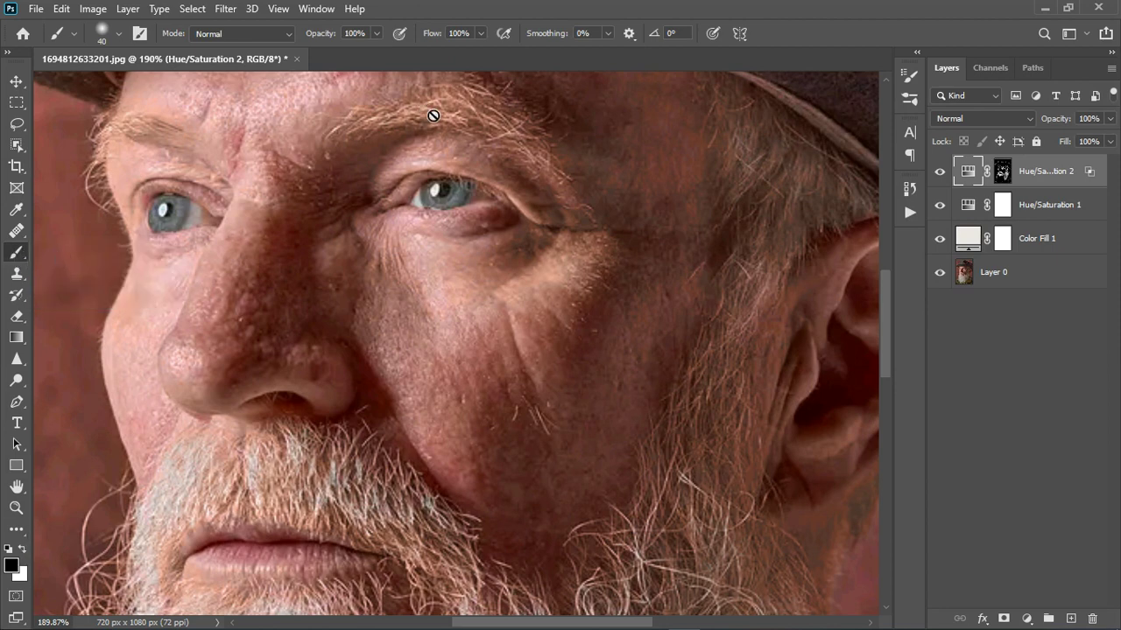
click(1002, 172)
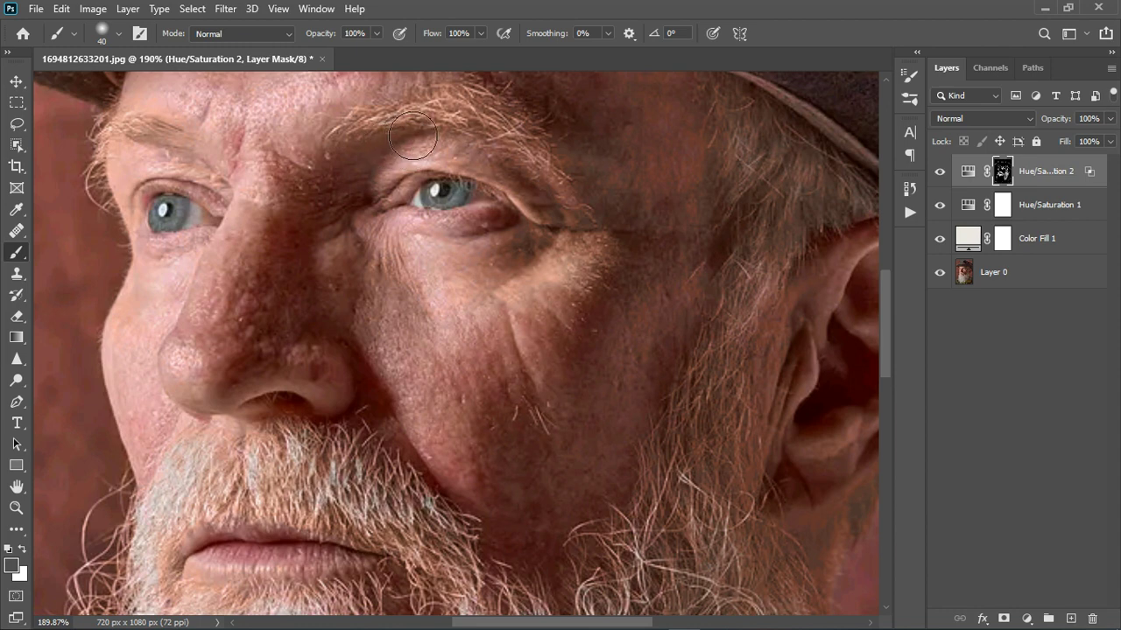
key(bracketleft)
key(bracketleft)
mouse_move(386, 139)
mouse_down()
mouse_move(375, 133)
mouse_move(482, 118)
mouse_move(519, 138)
mouse_move(512, 125)
mouse_up()
drag(186, 149, 120, 138)
mouse_move(691, 154)
mouse_down()
mouse_move(757, 131)
mouse_move(753, 96)
mouse_move(754, 157)
mouse_move(731, 110)
mouse_move(741, 168)
mouse_move(736, 103)
mouse_move(790, 158)
mouse_up()
Paint out the hair beside the ear on the Hue/Saturation 1 mask
click(997, 208)
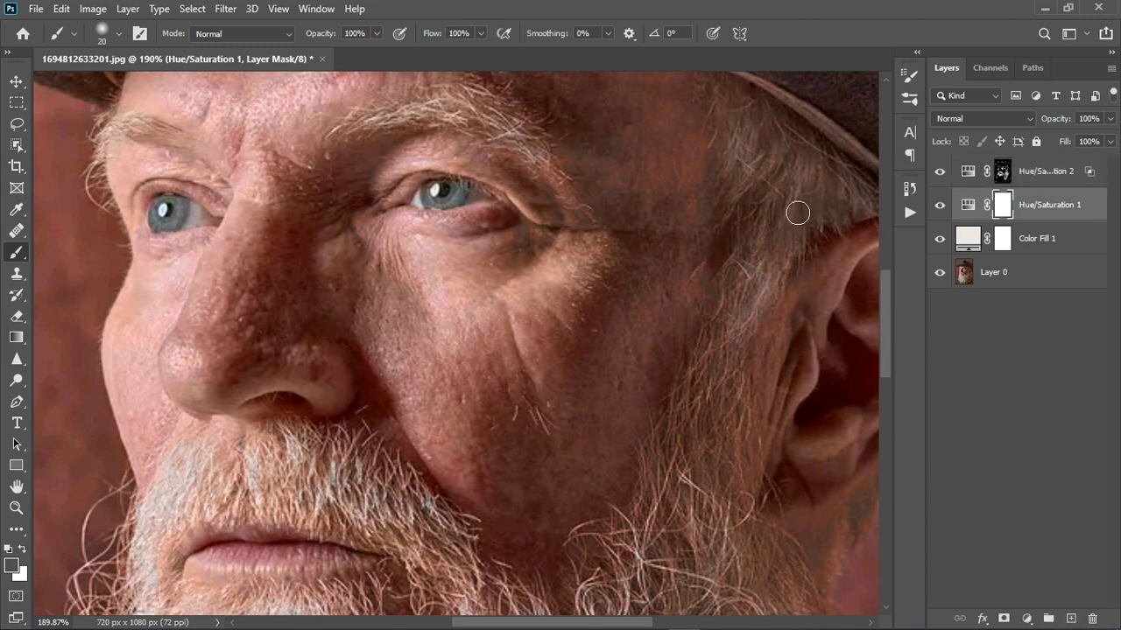
scroll(766, 237, down, 5)
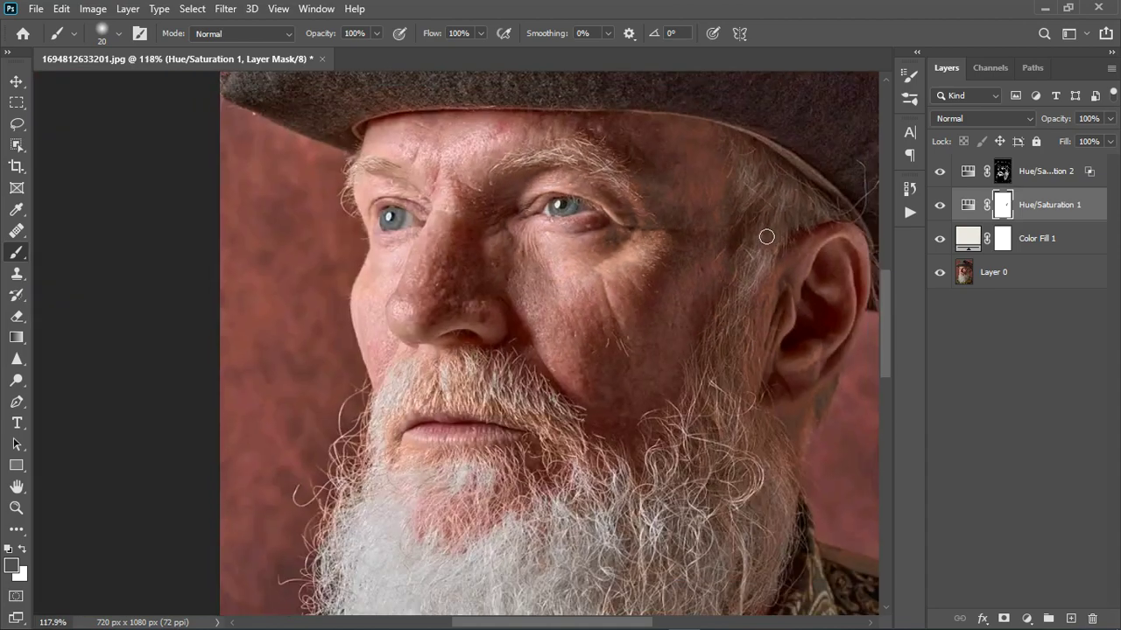
scroll(536, 245, up, 2)
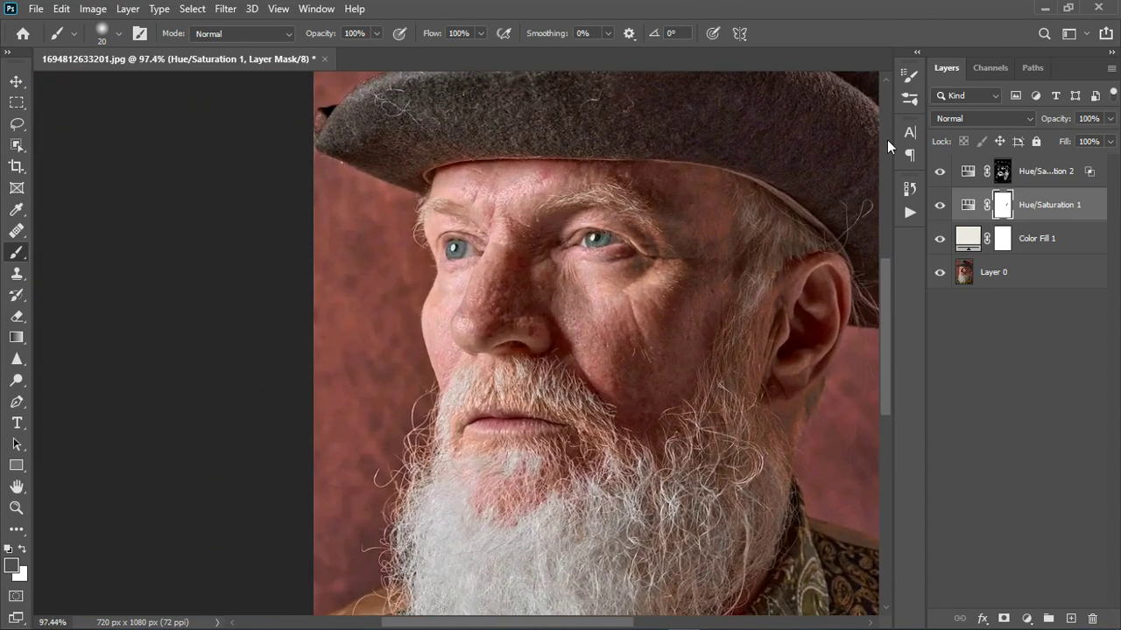
Group the two Hue/Saturation layers and compare the portrait with and without the group at different magnifications
shift+click(1053, 173)
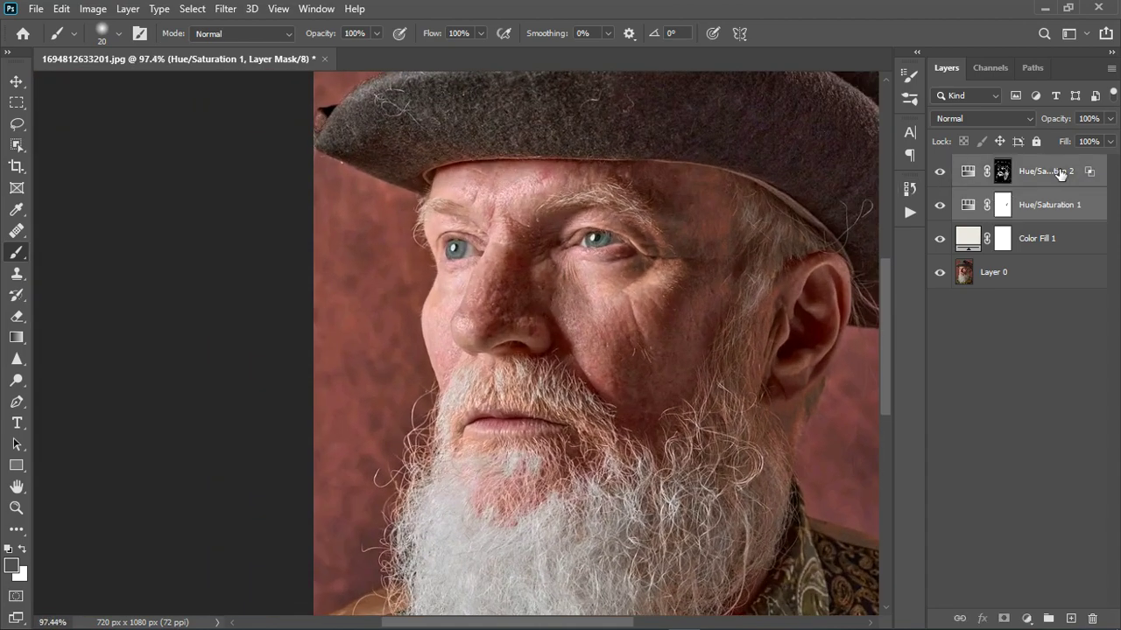
click(1048, 619)
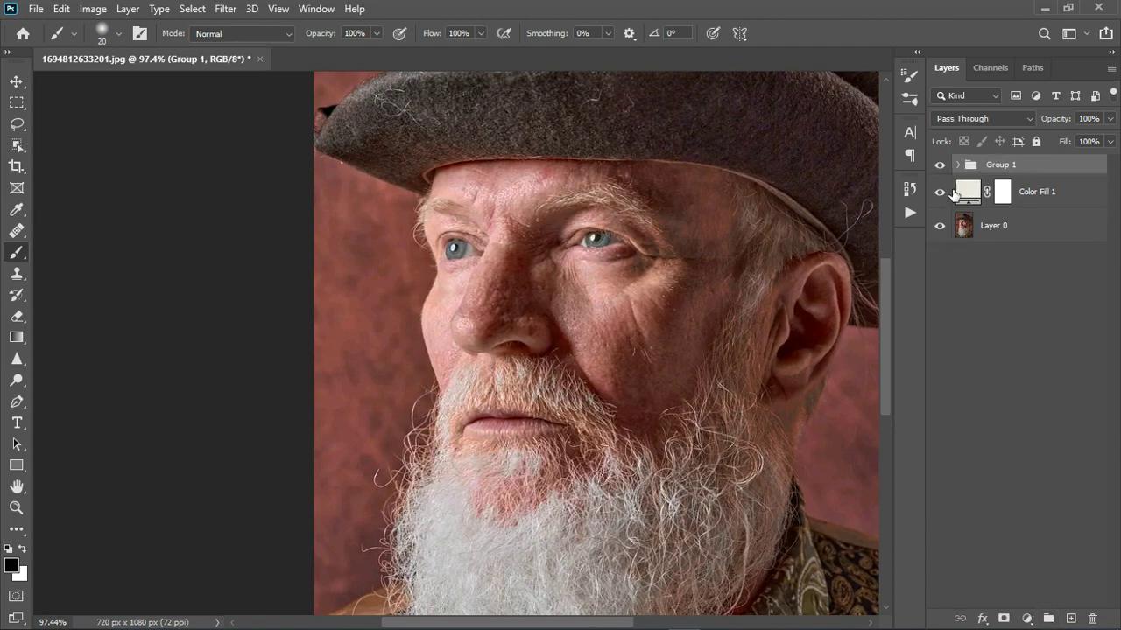
click(941, 166)
click(940, 166)
scroll(492, 252, up, 2)
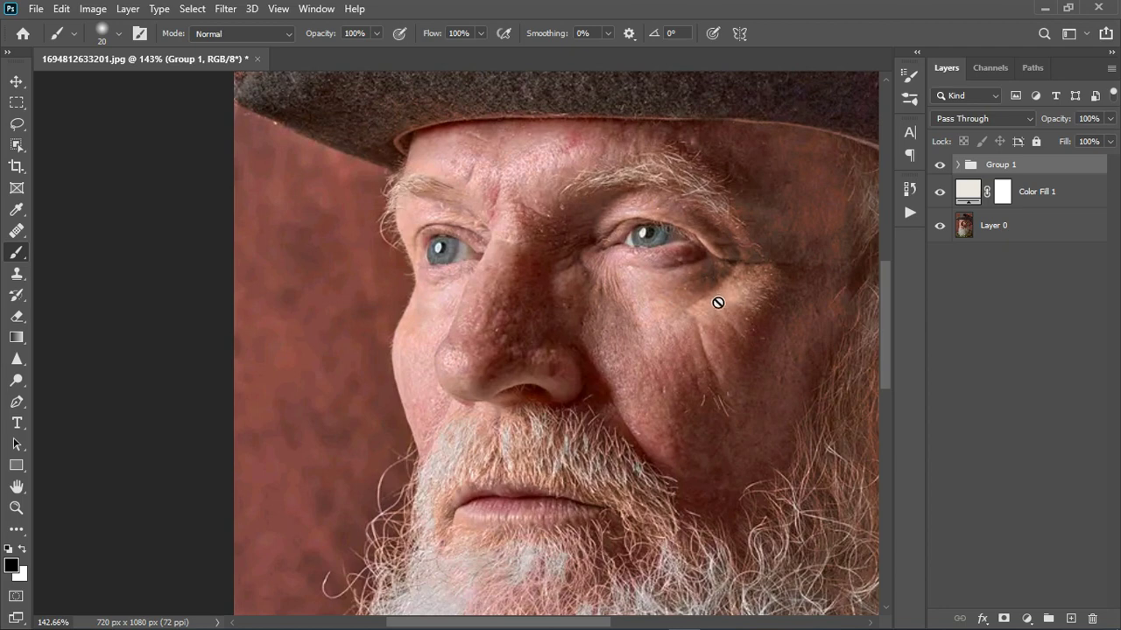
click(944, 170)
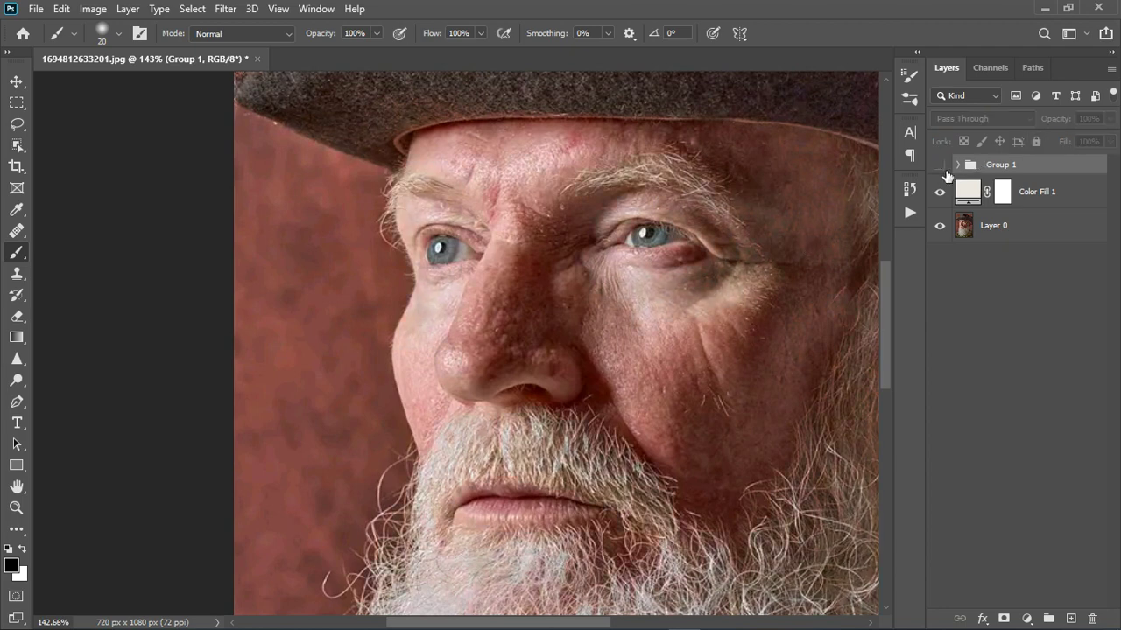
click(942, 168)
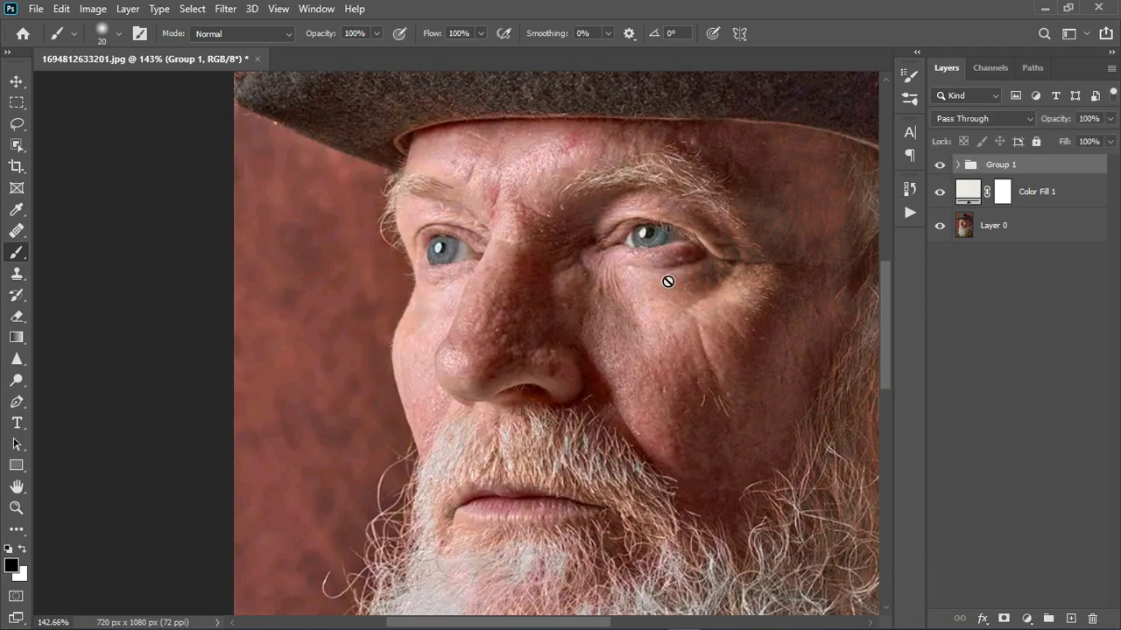
scroll(569, 287, down, 2)
scroll(569, 288, down, 2)
scroll(608, 333, down, 1)
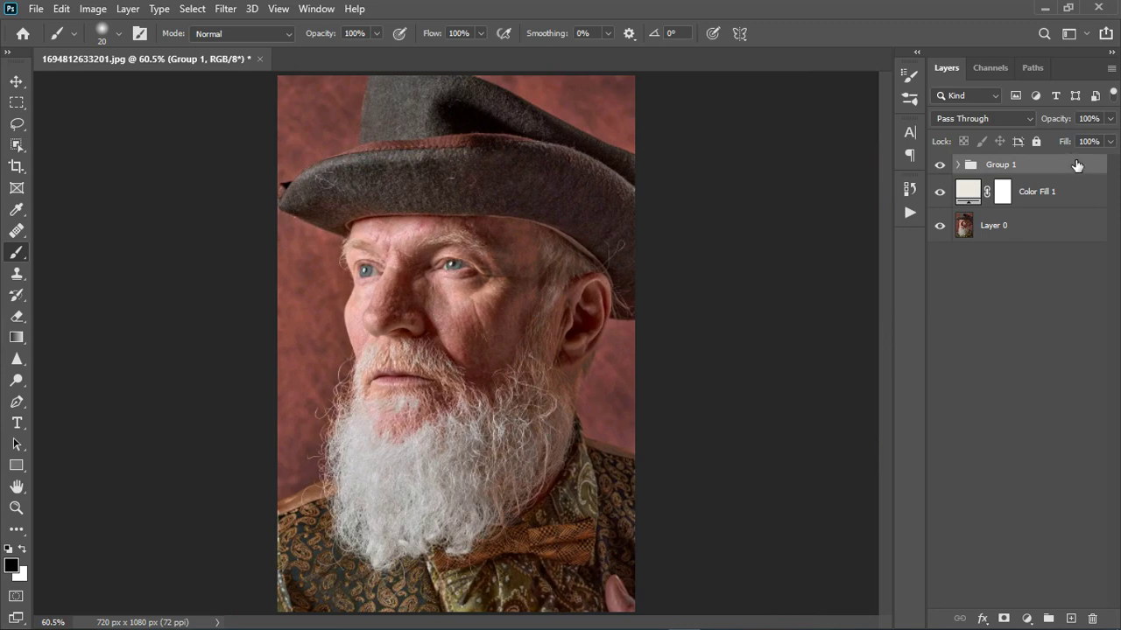
Stamp all visible layers into a new layer above the group and duplicate it twice
key(ctrl+alt+shift+e)
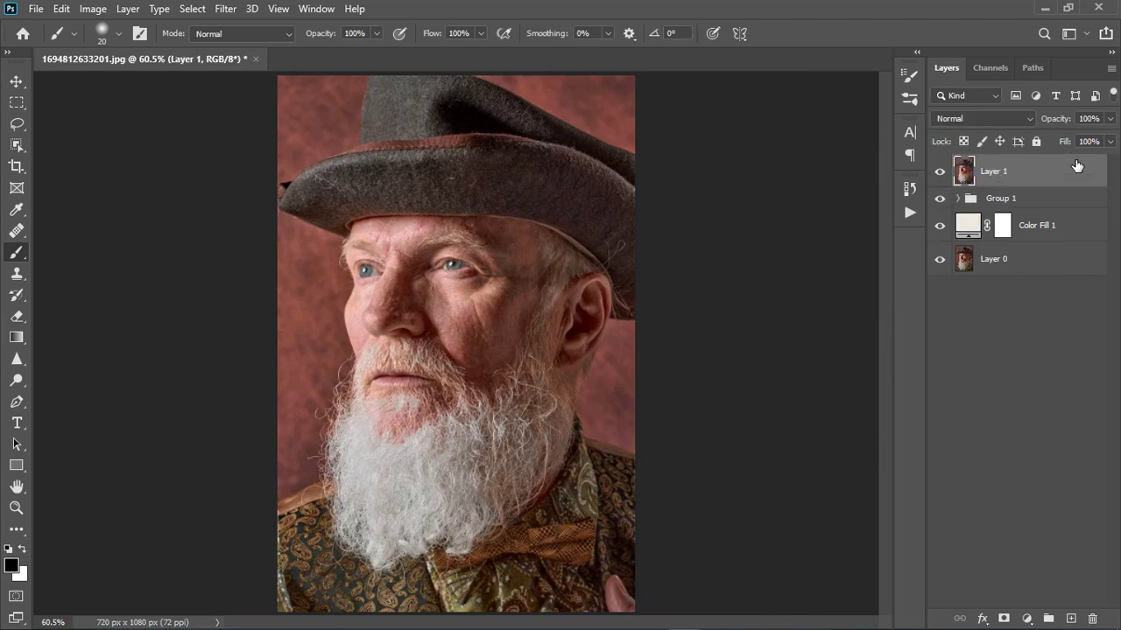
key(ctrl+j)
key(ctrl+j)
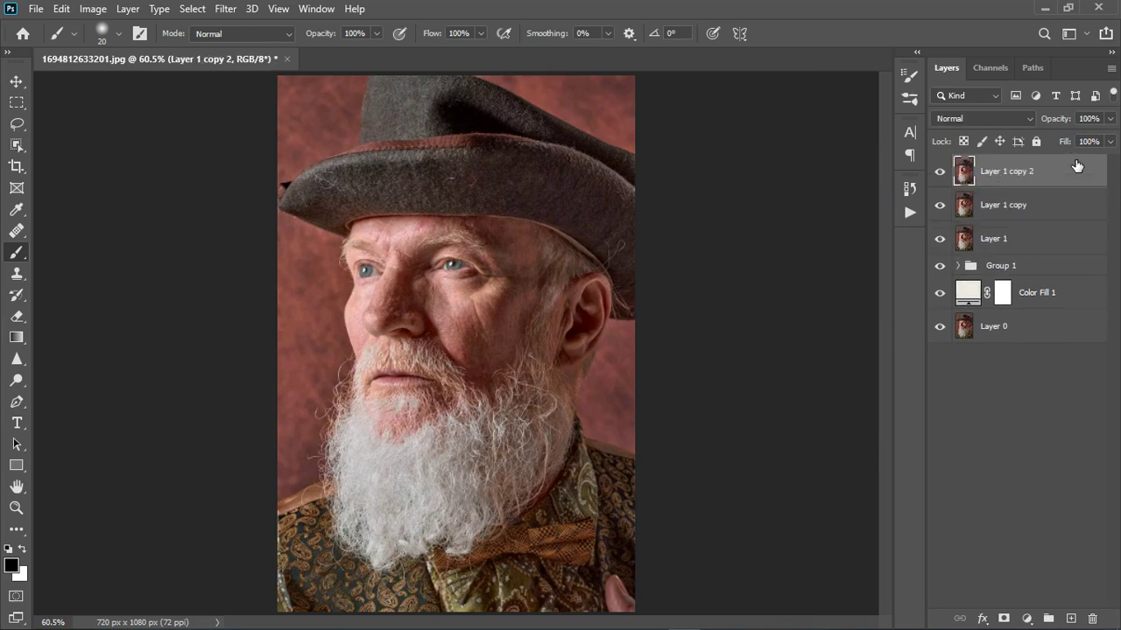
Rename the lower duplicate as color and the upper duplicate as texture
double_click(1011, 207)
text(co)
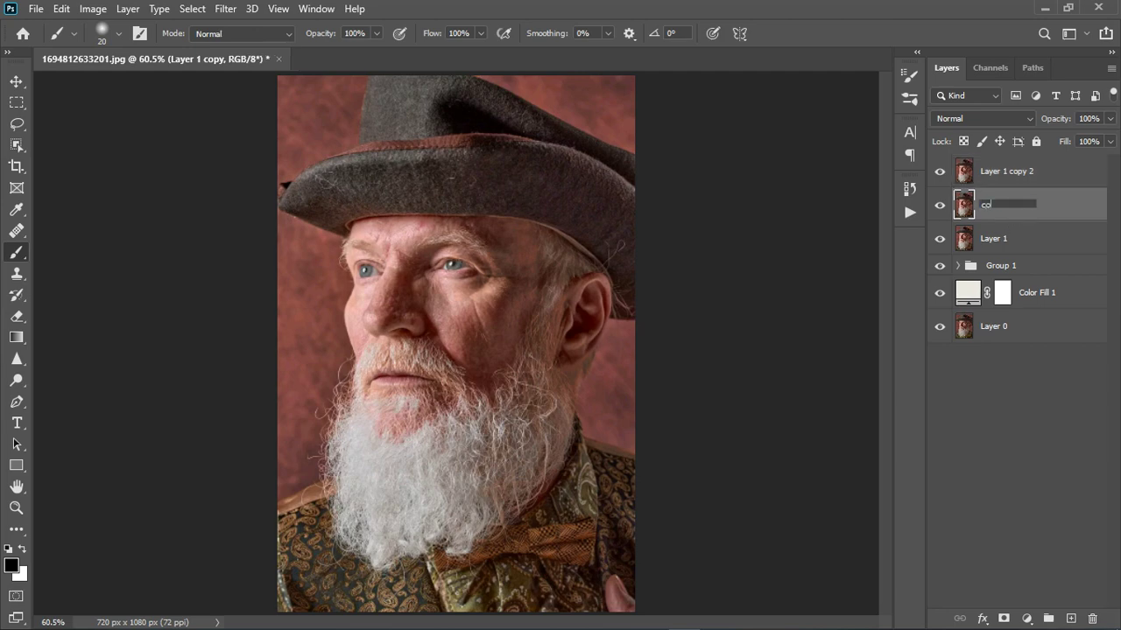
text(lor)
key(Return)
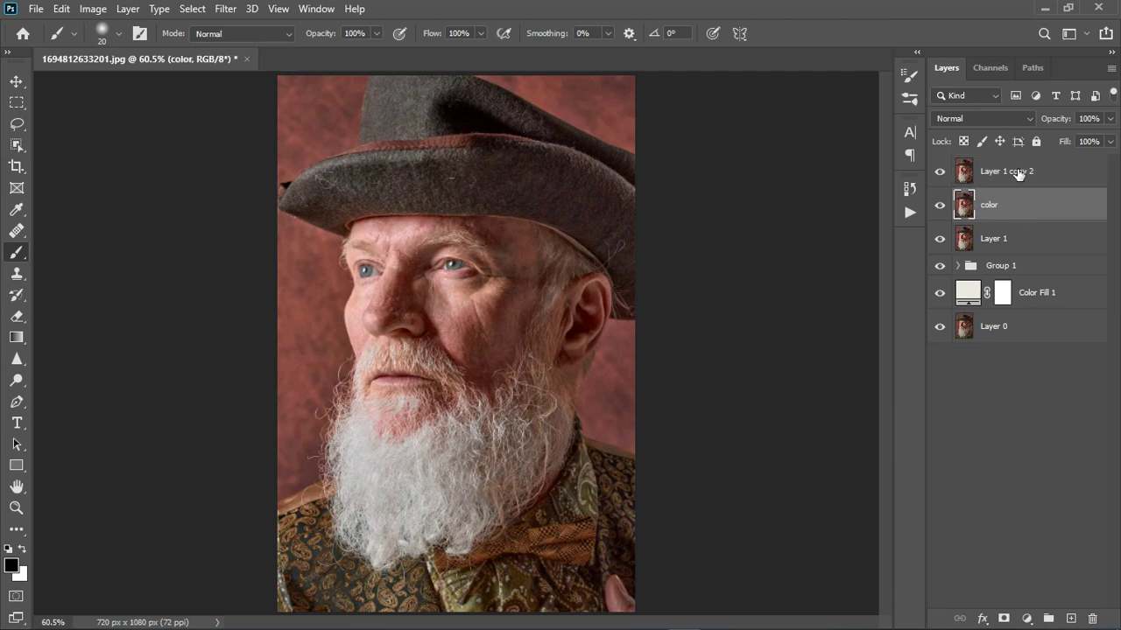
double_click(1018, 174)
text(tex)
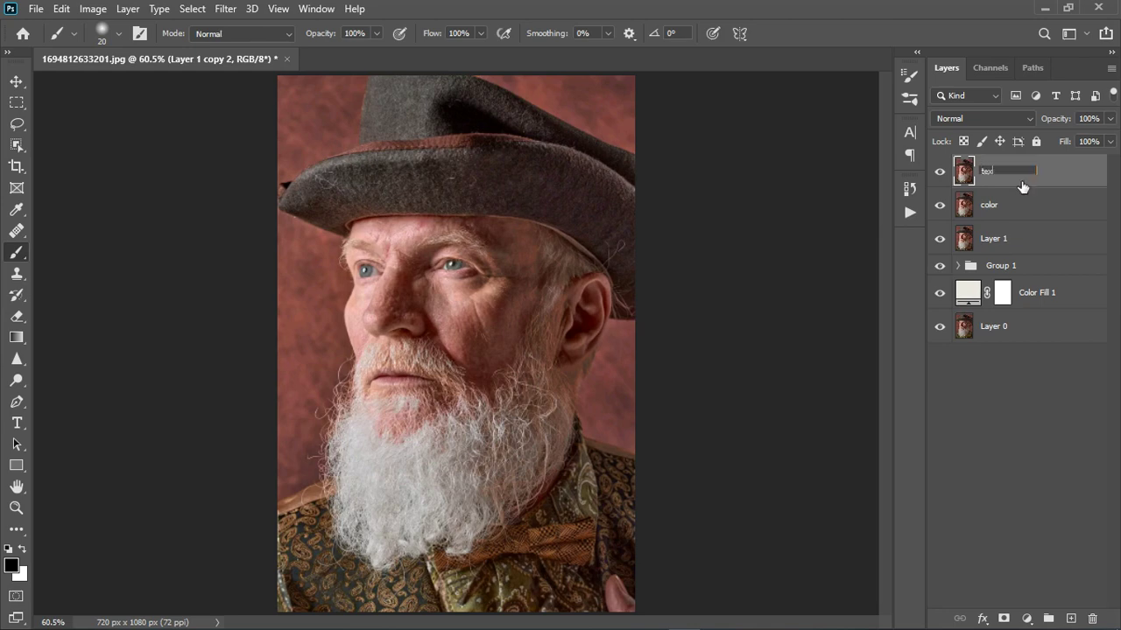
text(ture)
key(Return)
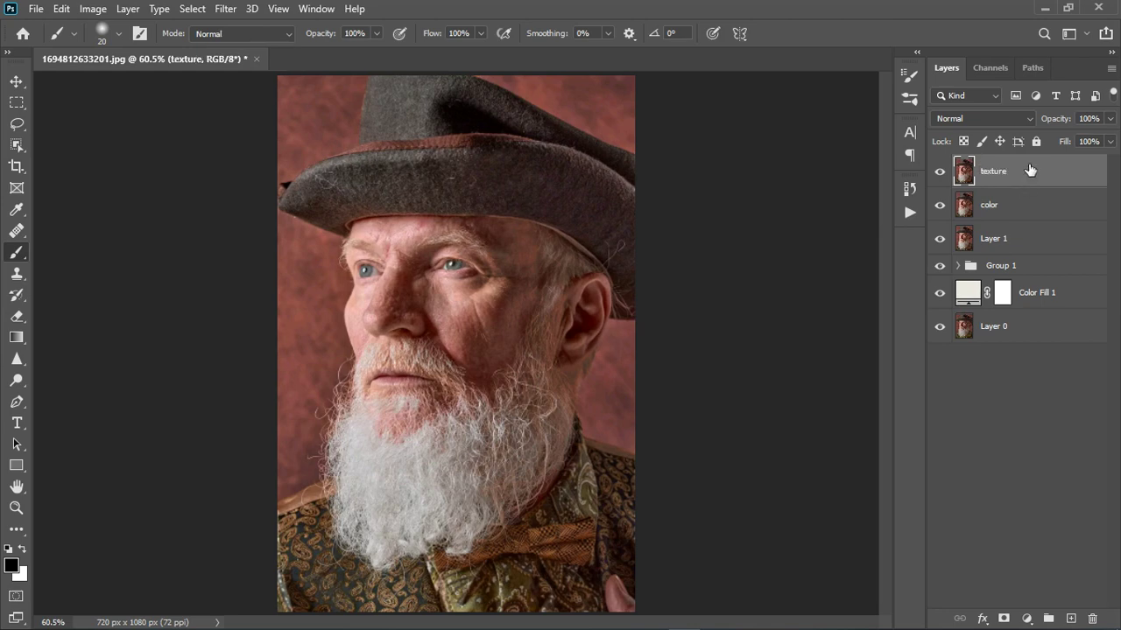
Hide the texture layer and apply a Gaussian Blur with a 2.7 pixel radius to the color layer
click(940, 172)
click(1029, 213)
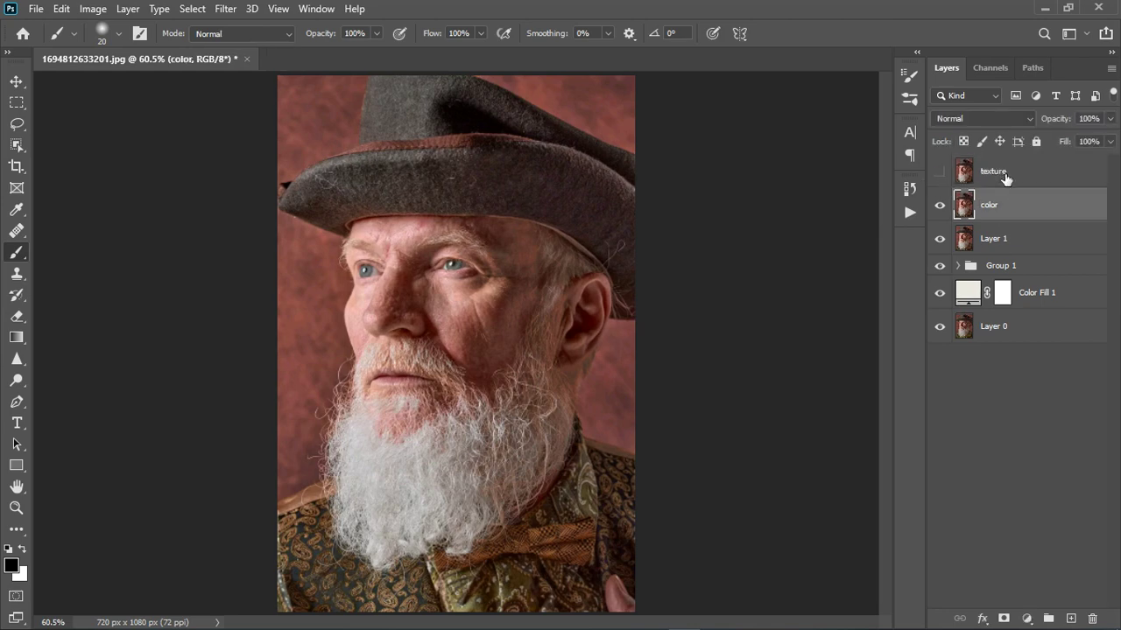
click(224, 9)
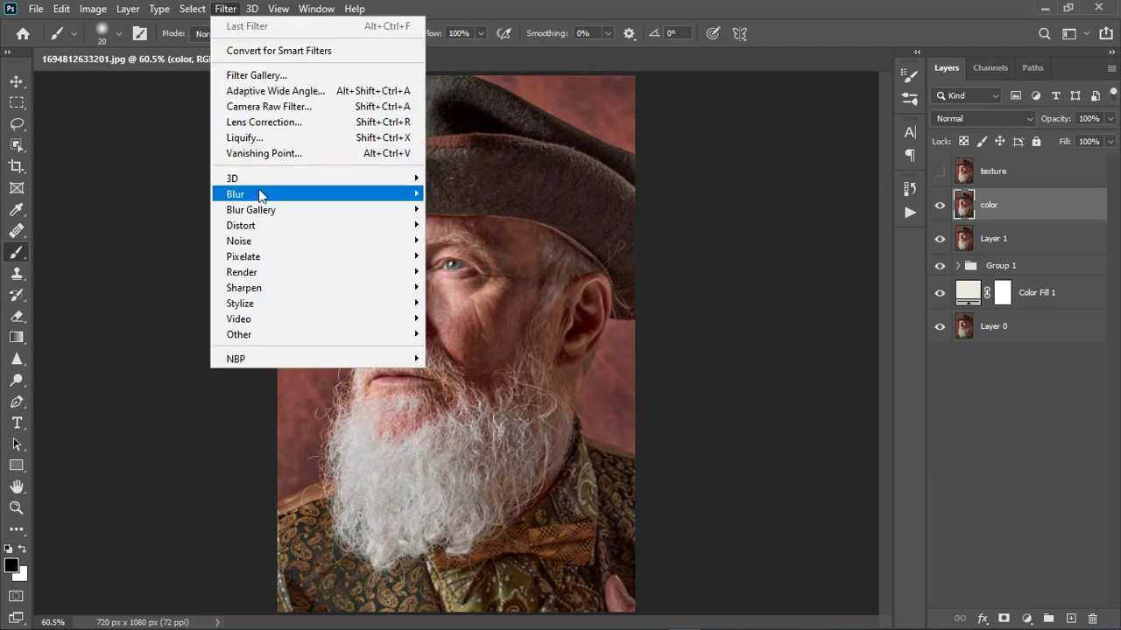
mouse_move(258, 193)
click(469, 256)
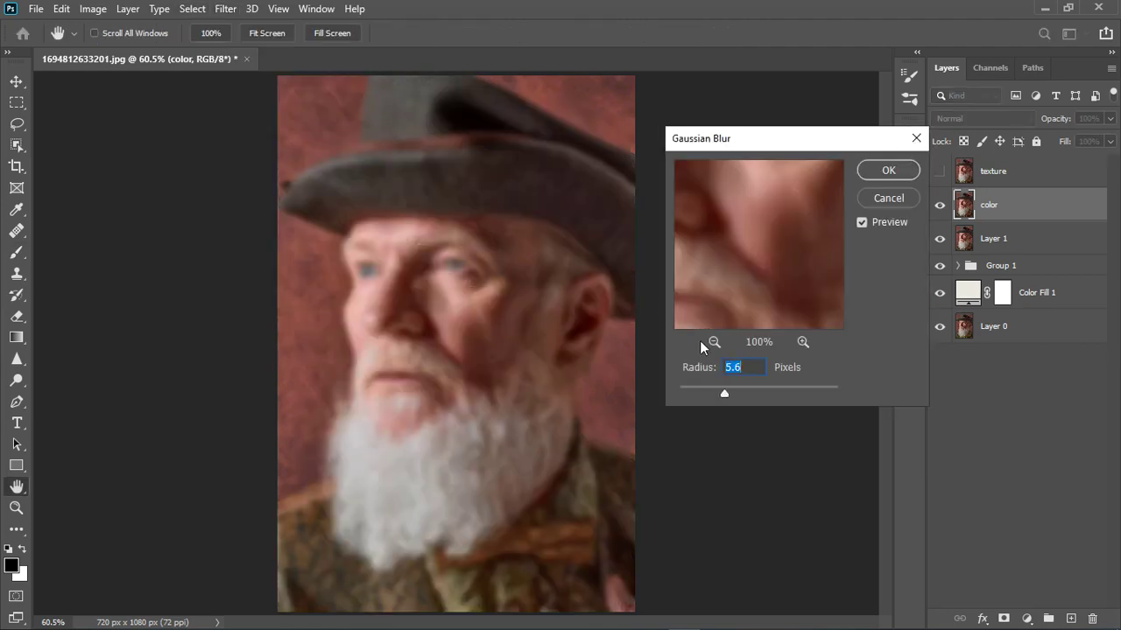
drag(709, 389, 710, 389)
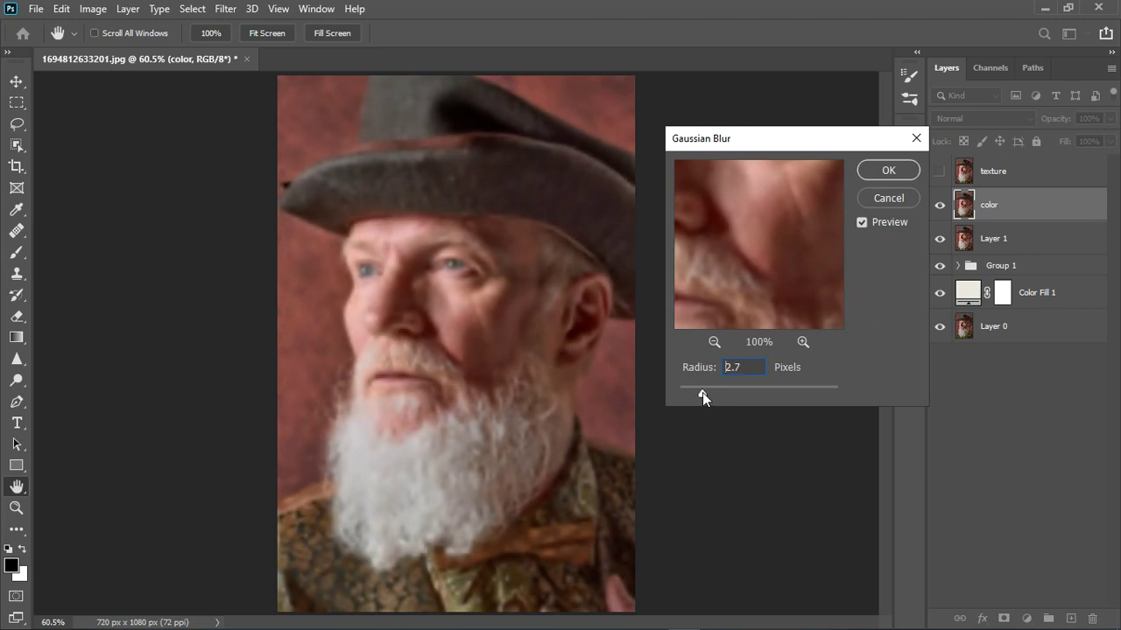
click(702, 392)
click(883, 176)
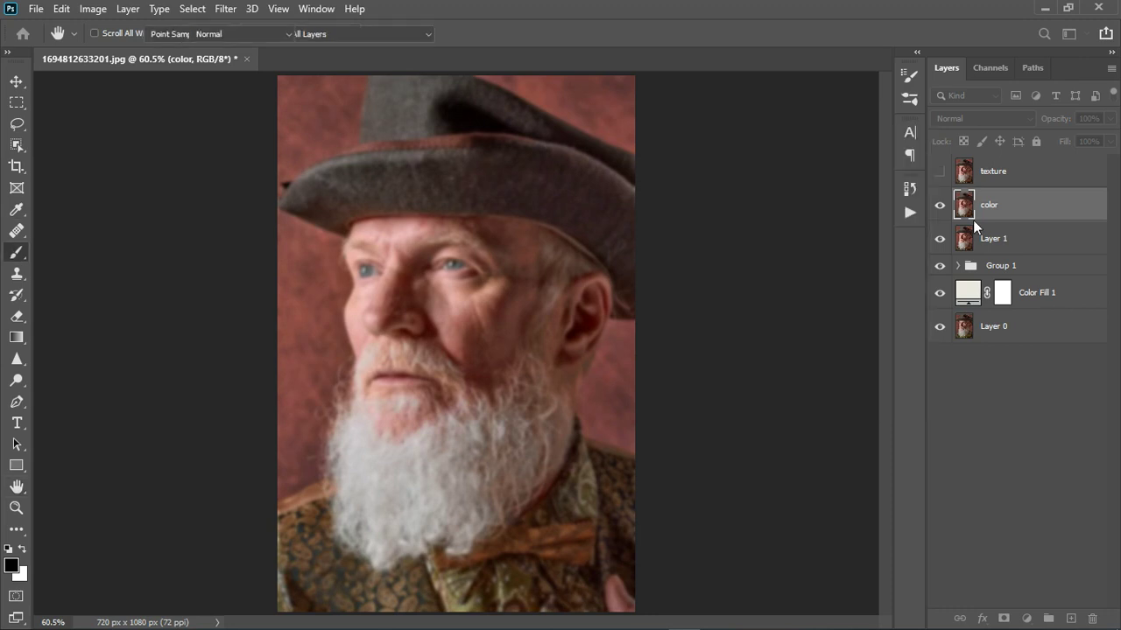
key(b)
Show the texture layer and run Apply Image on it with the color layer as source, Subtract blending, scale 2 and offset 128
click(1029, 180)
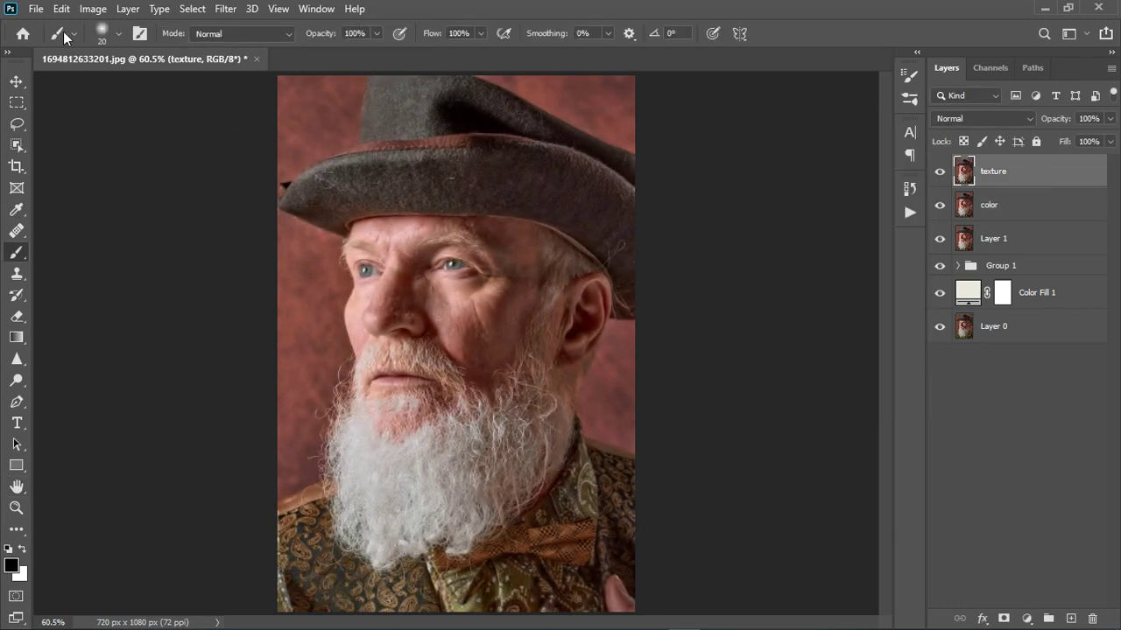
click(93, 9)
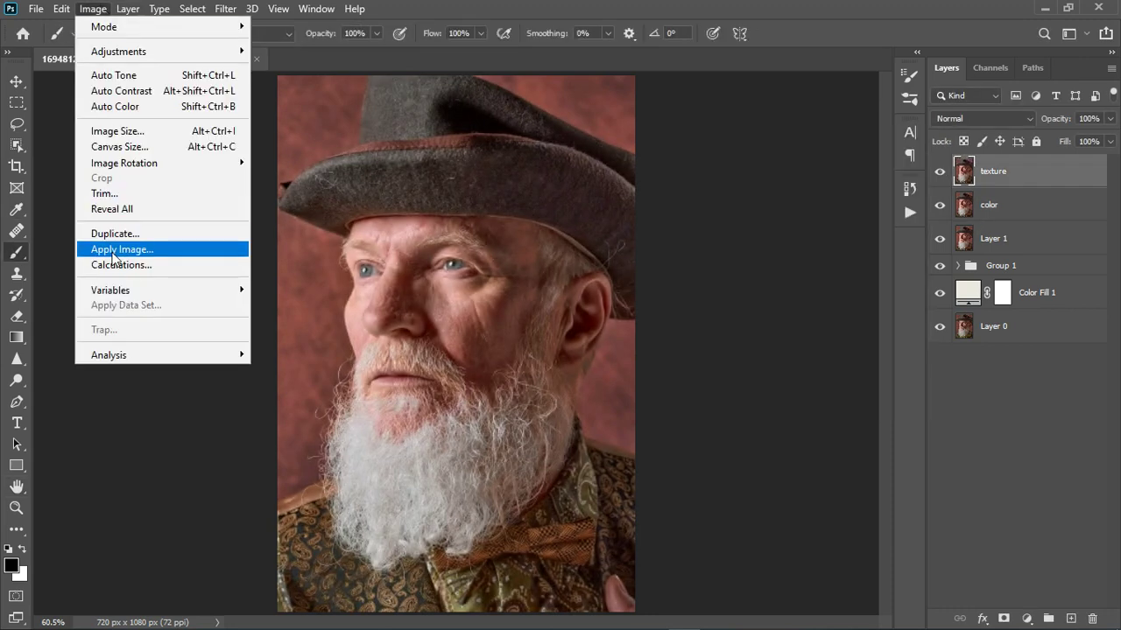
click(158, 245)
click(740, 312)
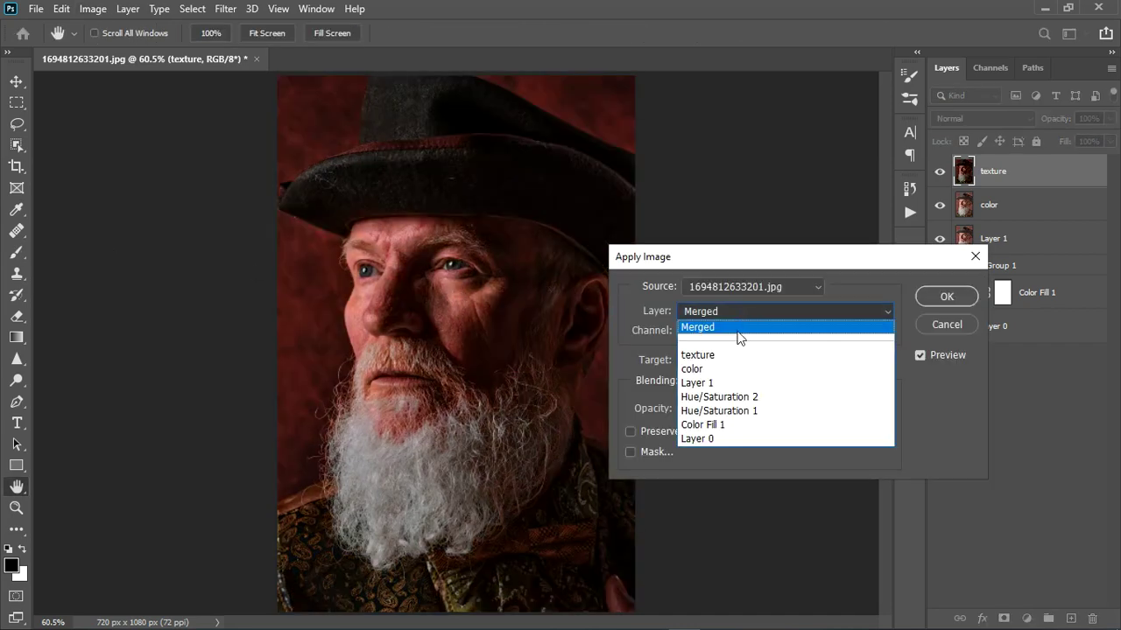
click(734, 358)
click(733, 379)
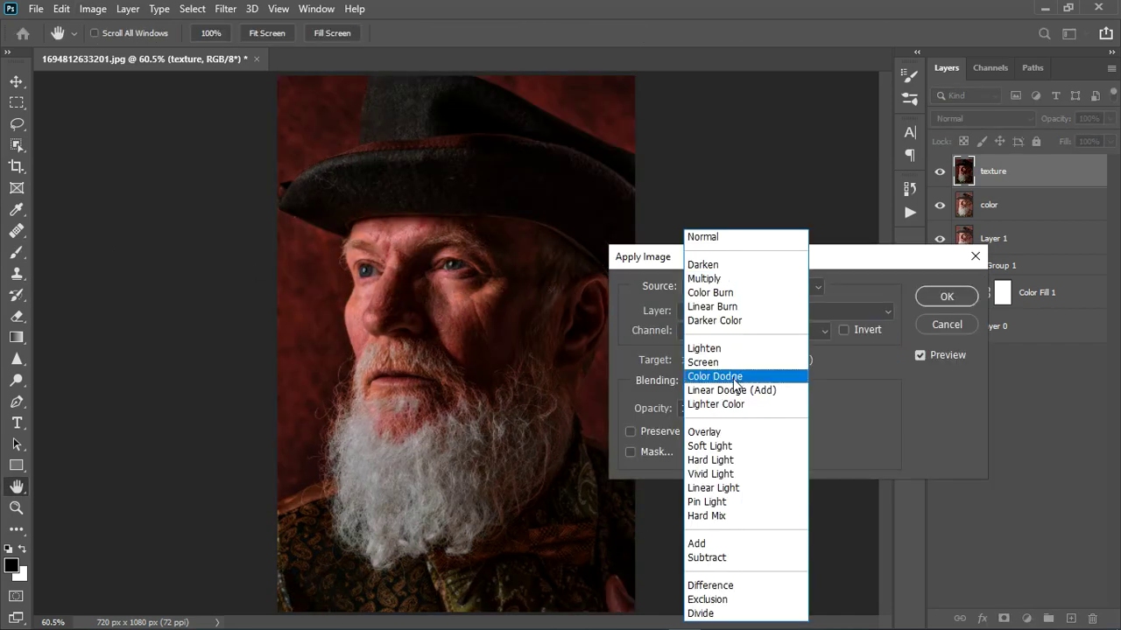
click(715, 558)
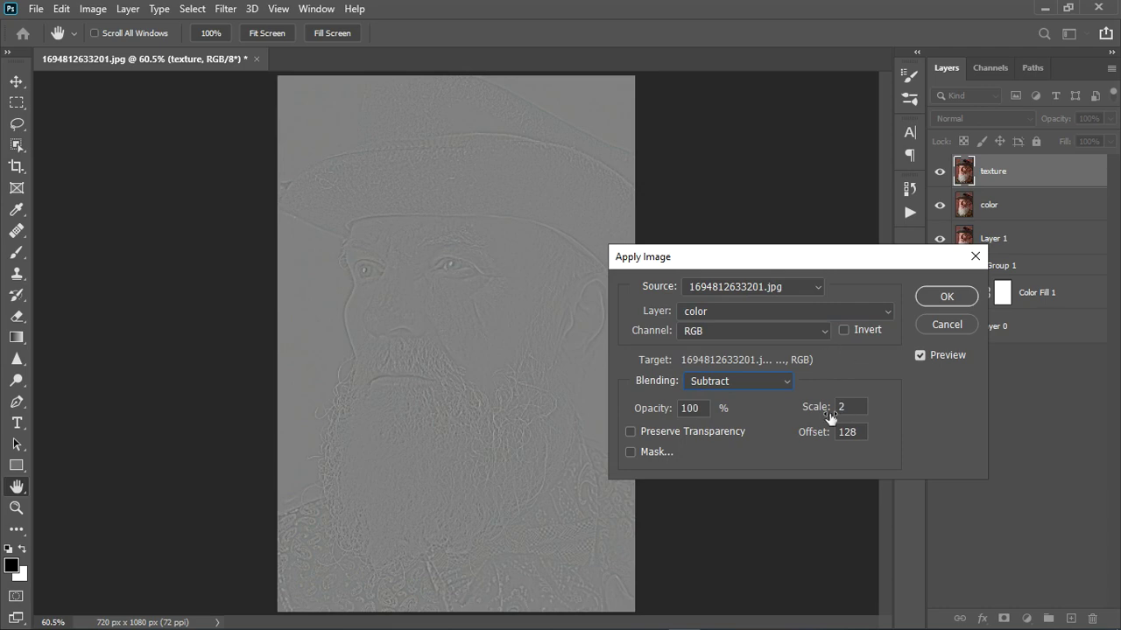
click(938, 297)
key(b)
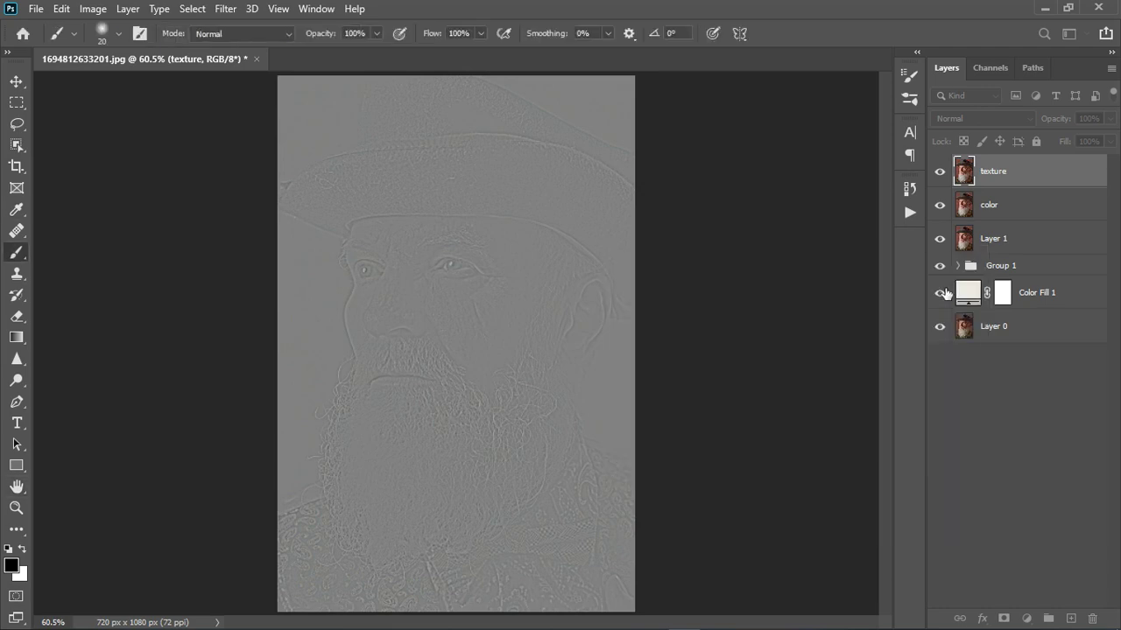
Set the texture layer's blend mode to Linear Light
click(986, 118)
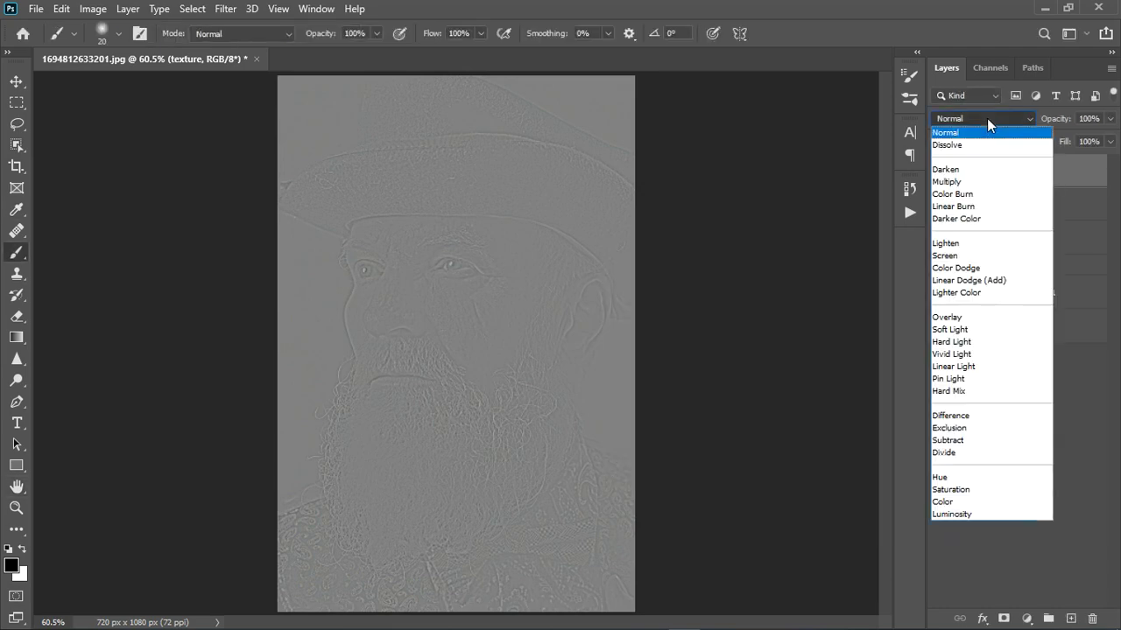
click(959, 366)
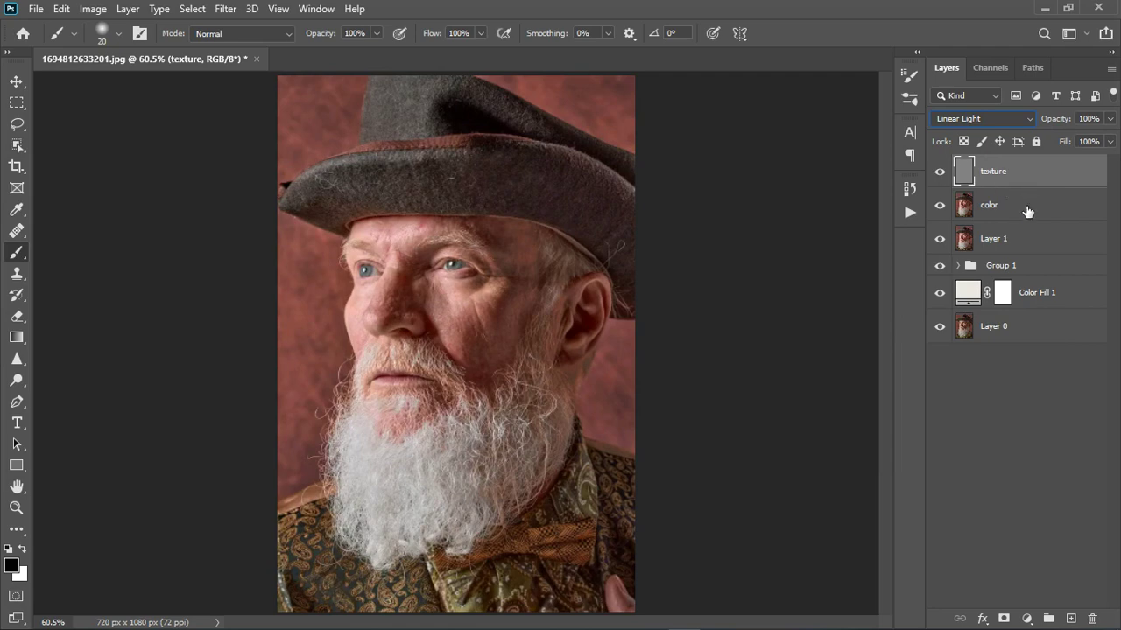
Smooth the face's skin tones on the color layer using the Mixer Brush with 9% wet, 75% load, 90% mix and 100% flow
click(1028, 213)
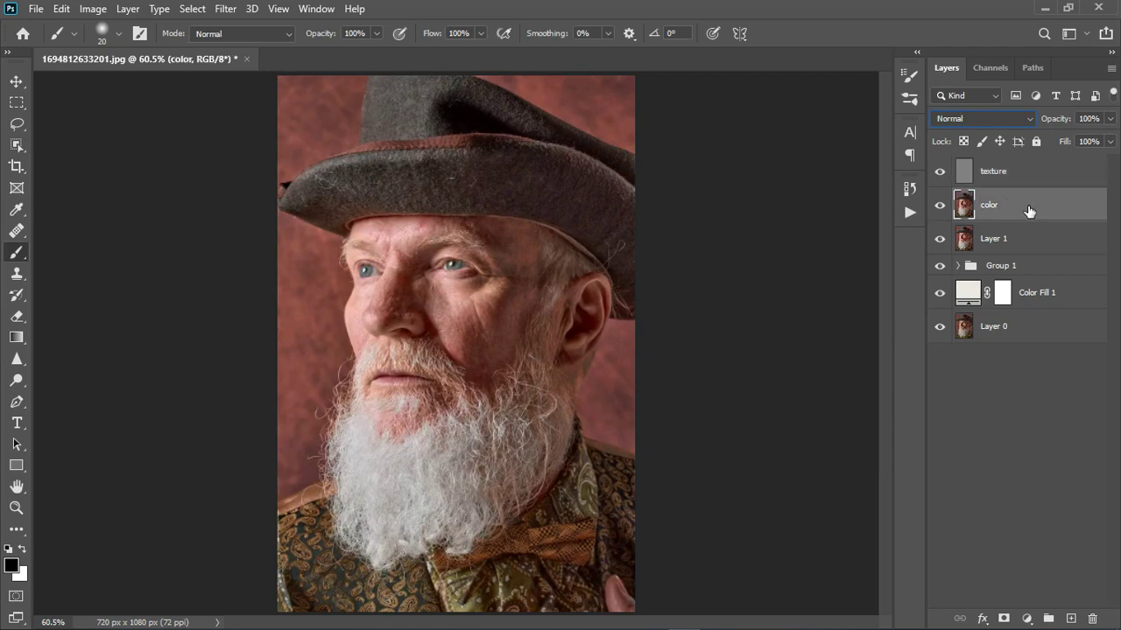
right_click(17, 252)
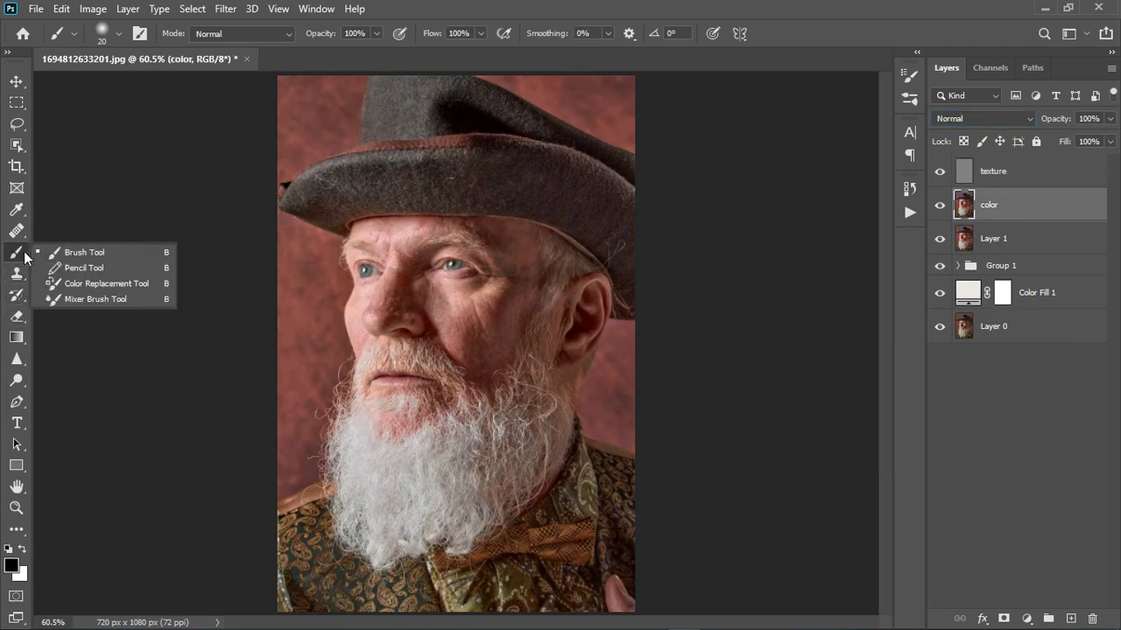
click(60, 299)
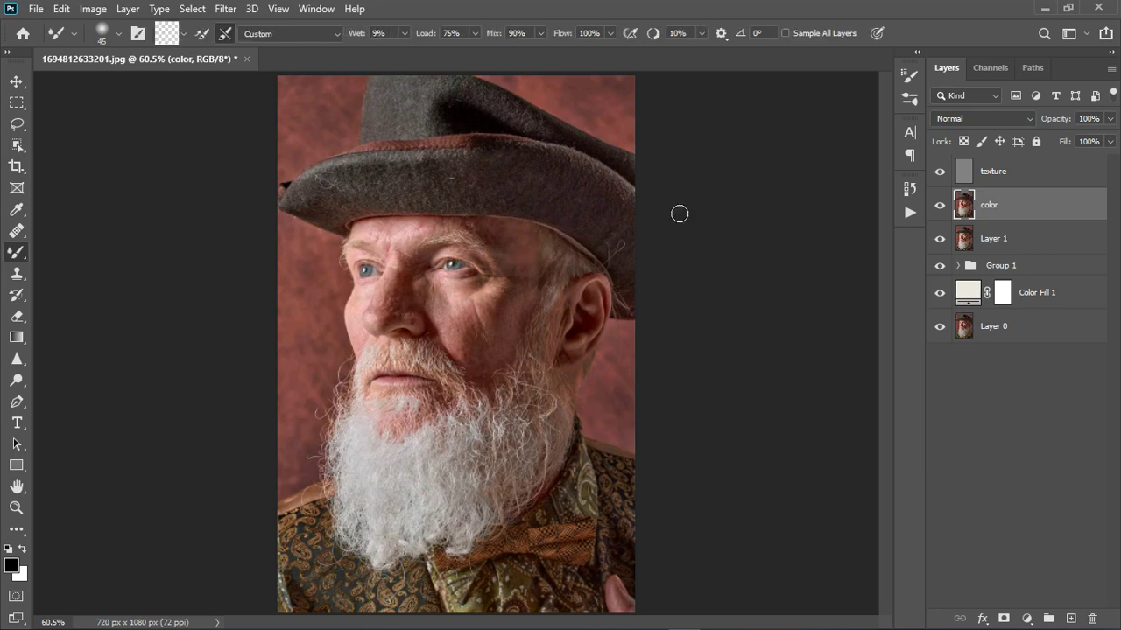
scroll(388, 281, up, 5)
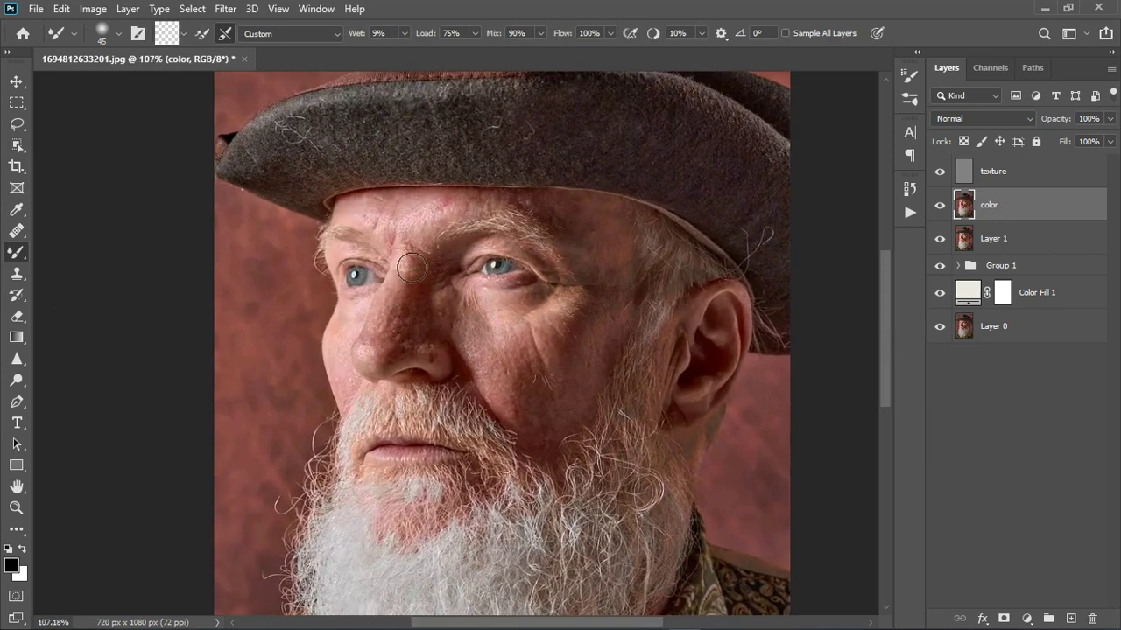
scroll(410, 267, down, 3)
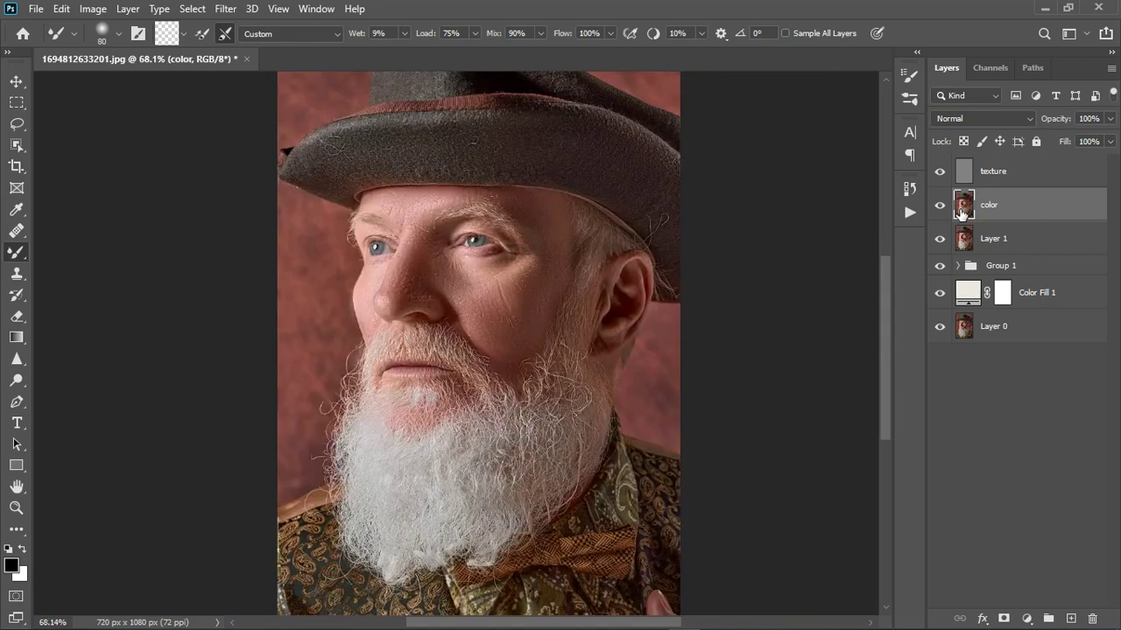
scroll(393, 313, down, 2)
scroll(468, 237, up, 6)
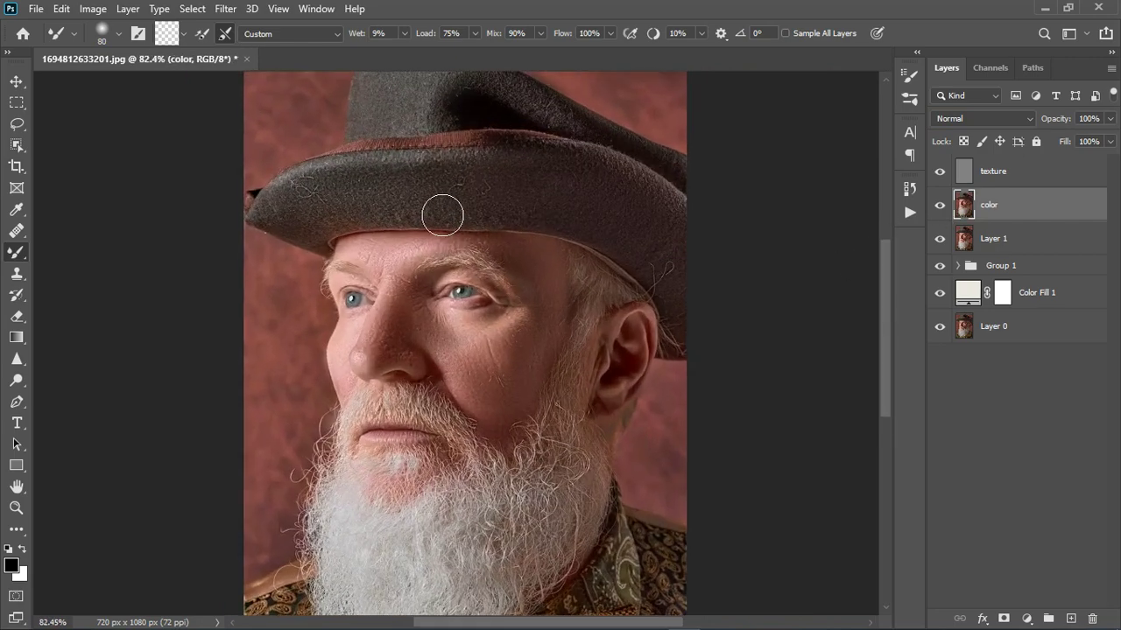
scroll(556, 293, down, 2)
click(1006, 177)
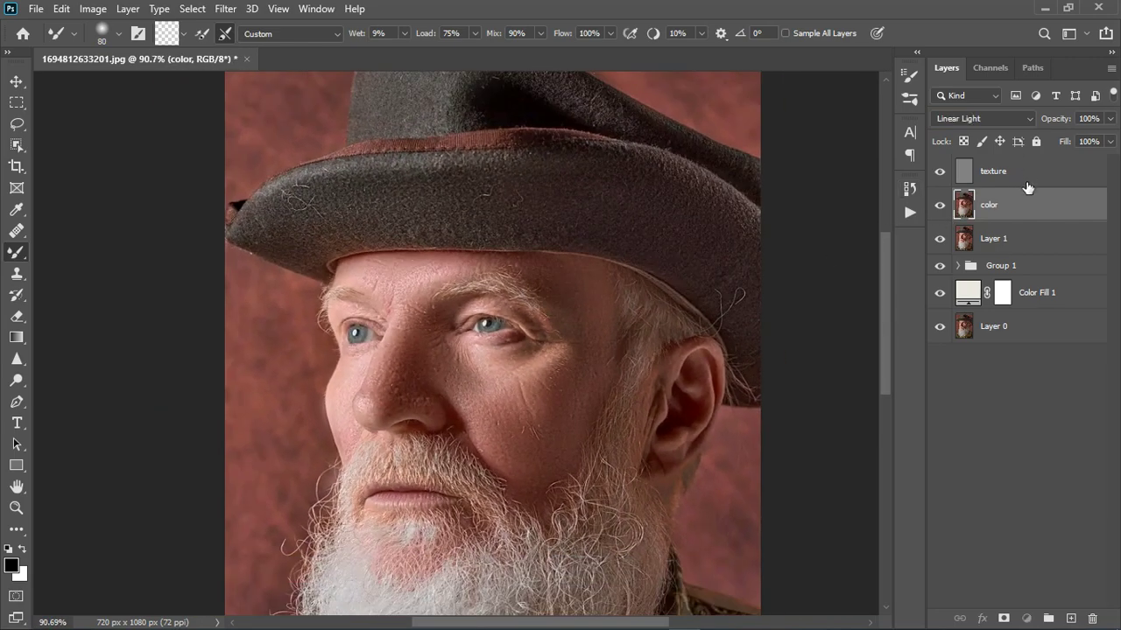
scroll(578, 359, down, 2)
scroll(504, 508, up, 2)
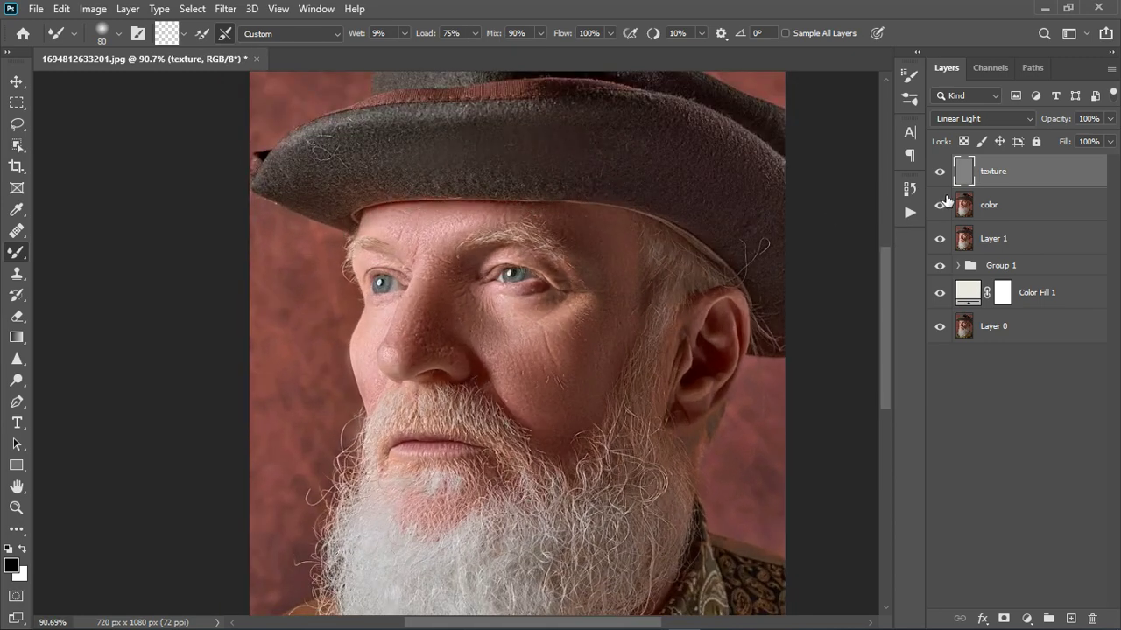
click(1024, 216)
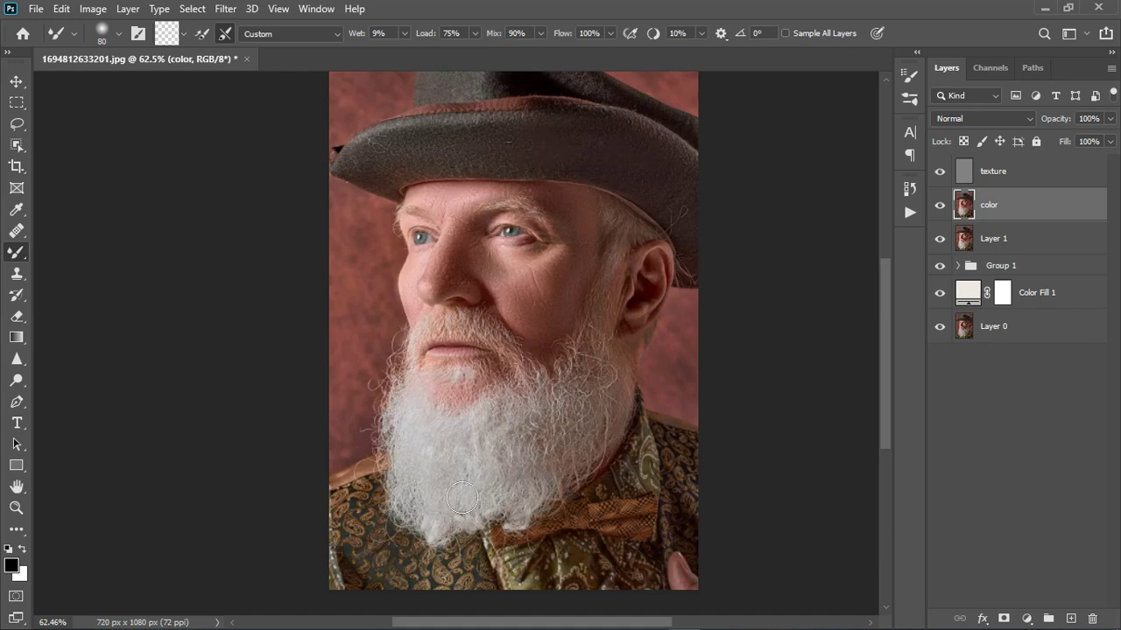
scroll(469, 357, up, 3)
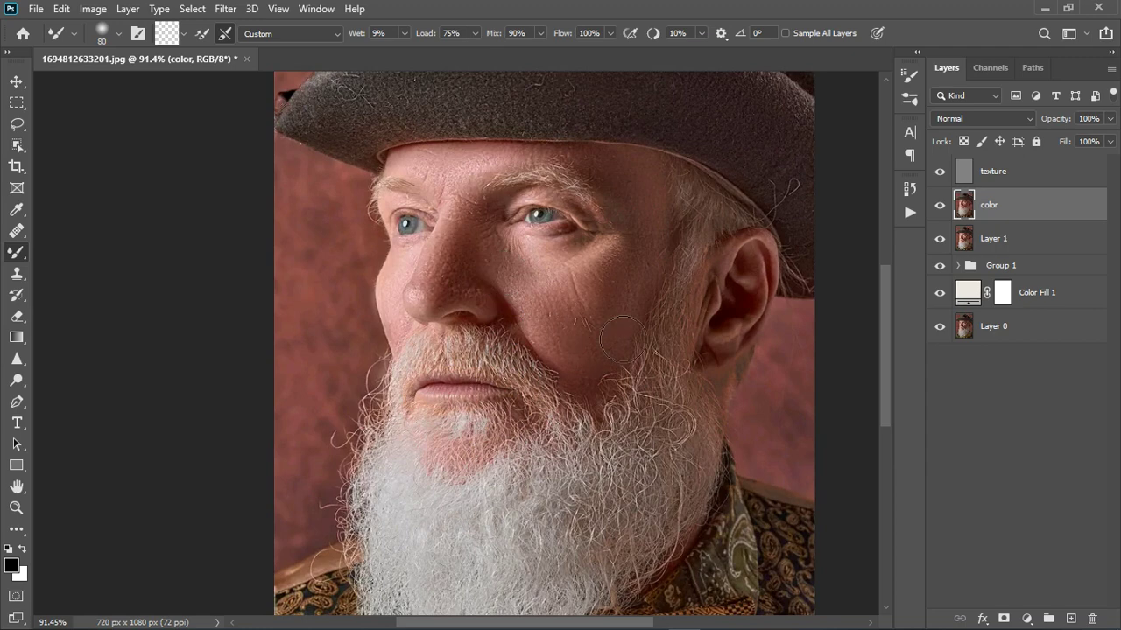
scroll(657, 258, up, 3)
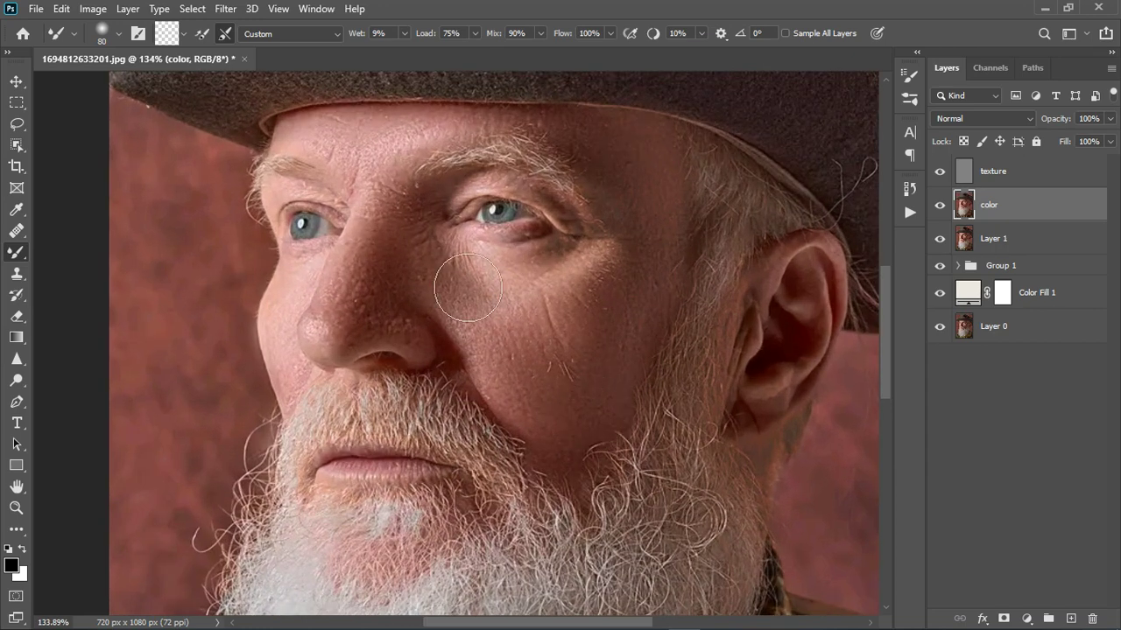
Clone nearby skin over the cheek creases on the texture layer using the Clone Stamp
click(1011, 182)
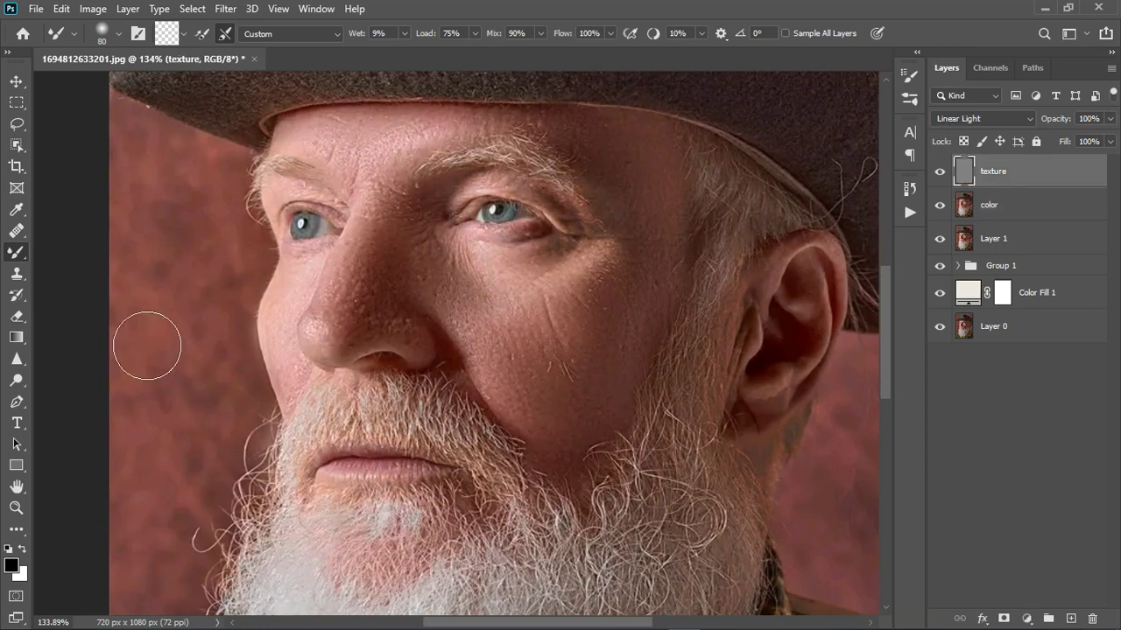
key(s)
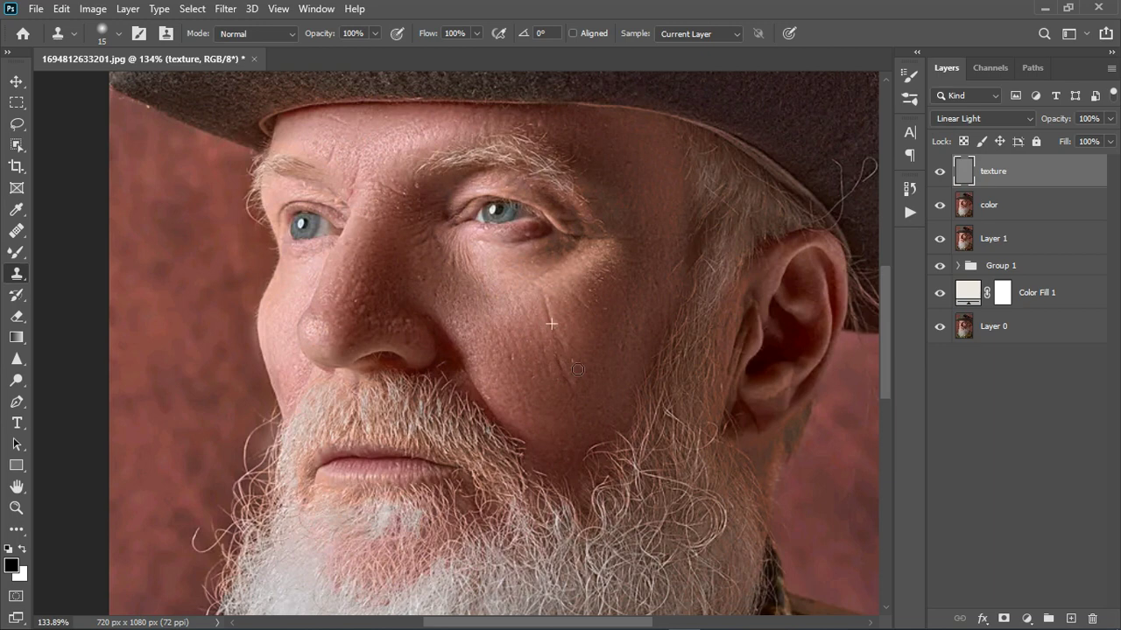
drag(547, 375, 547, 372)
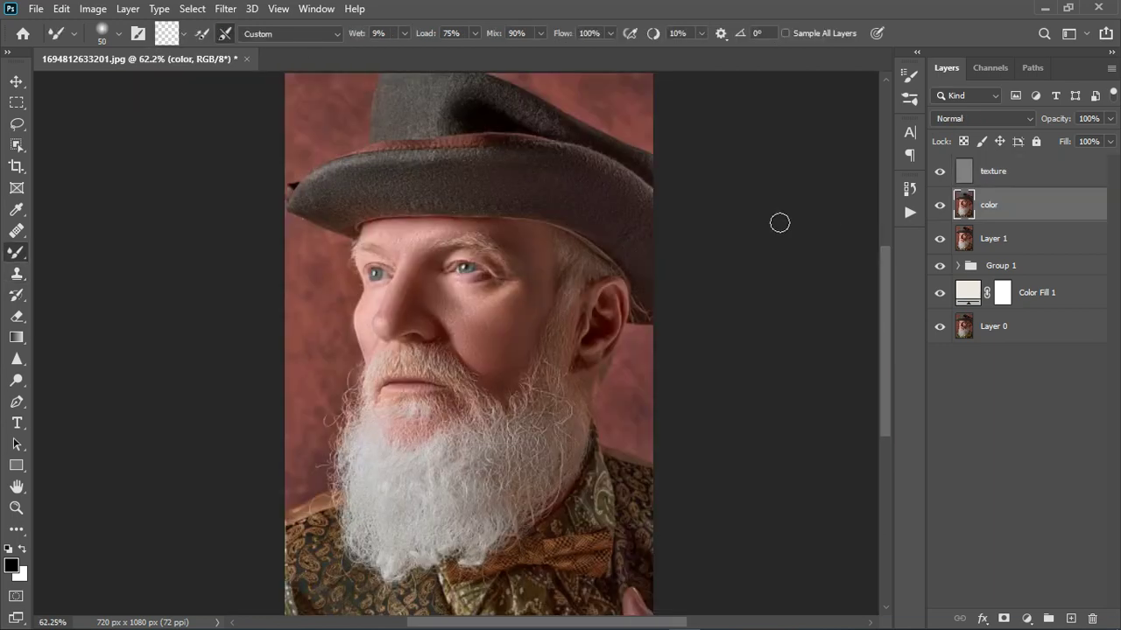
Group the color and texture layers together
scroll(471, 308, down, 2)
scroll(444, 373, up, 3)
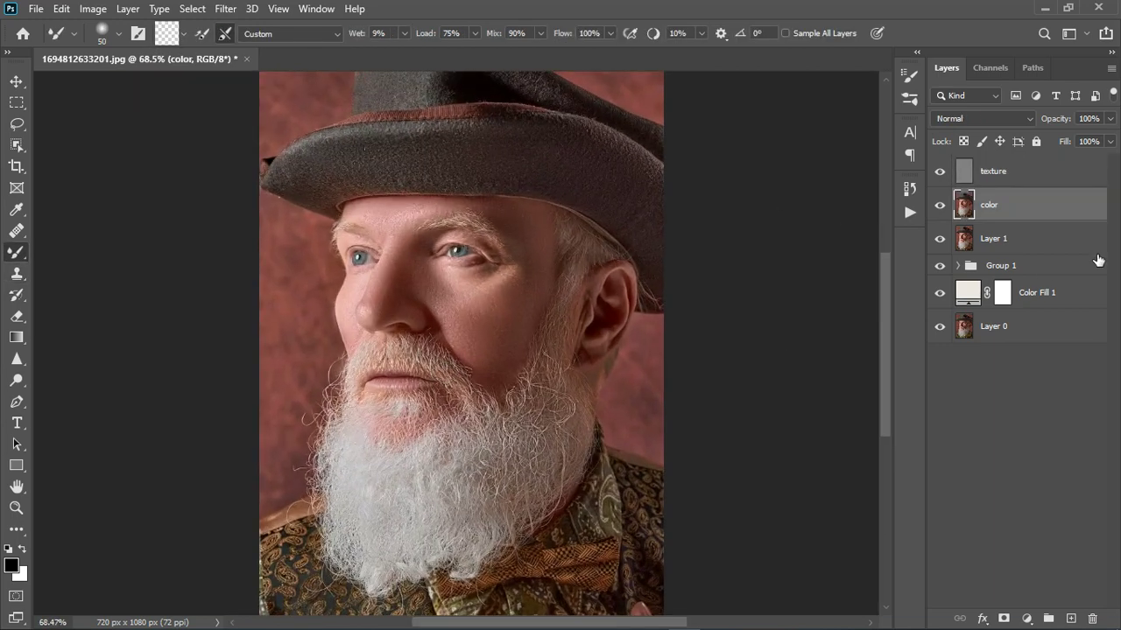
shift+click(1042, 183)
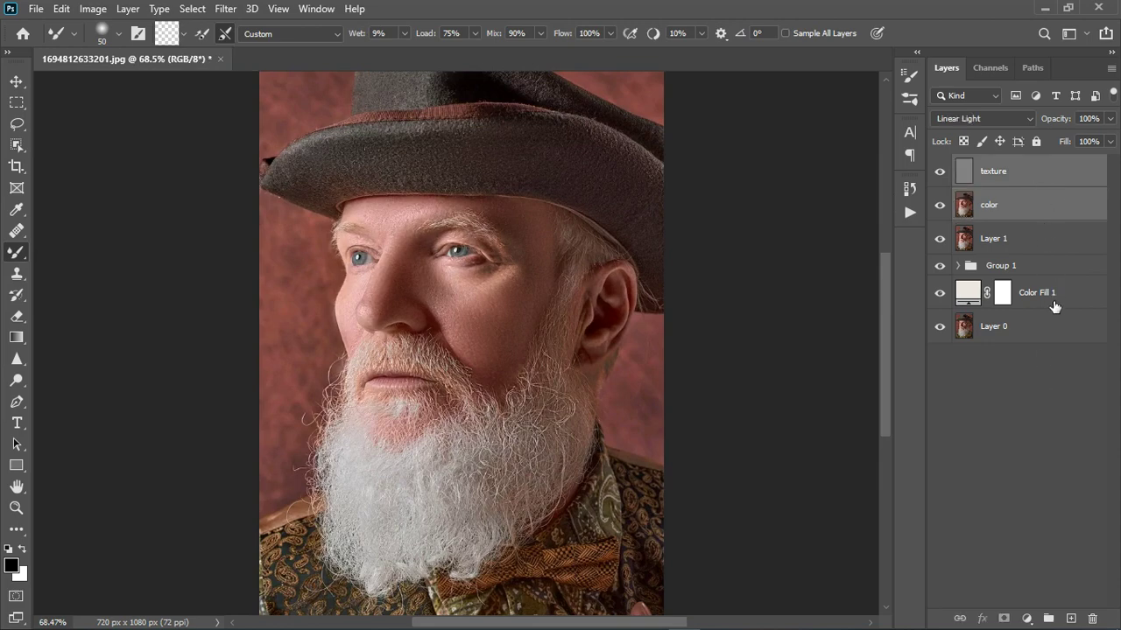
click(1048, 617)
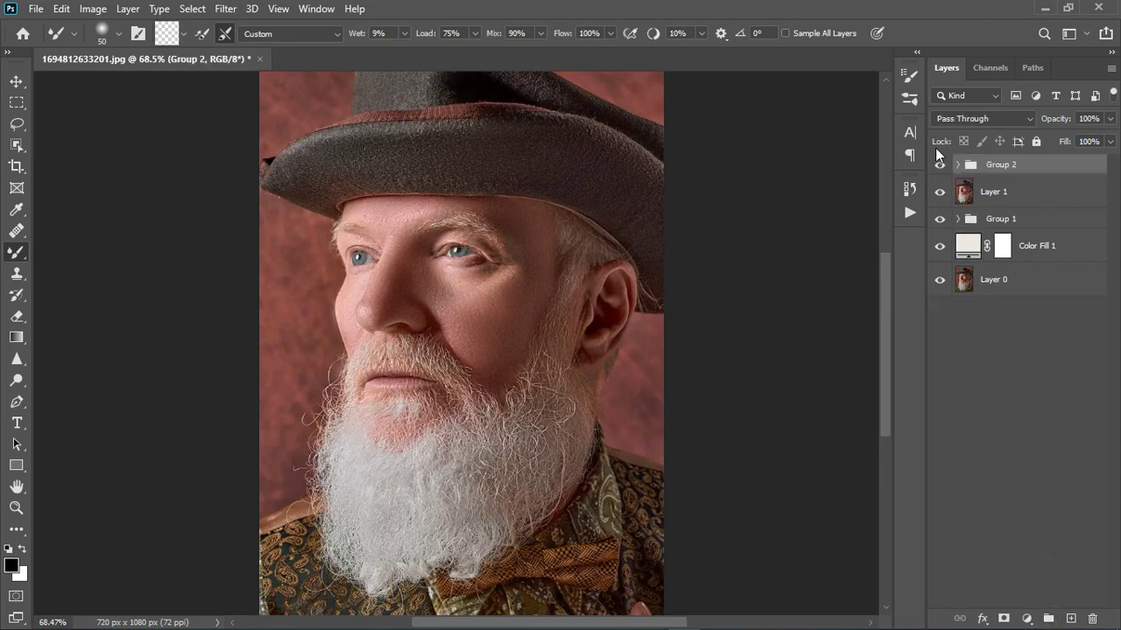
Compare the portrait before and after retouching by hiding and showing the frequency separation group
click(940, 166)
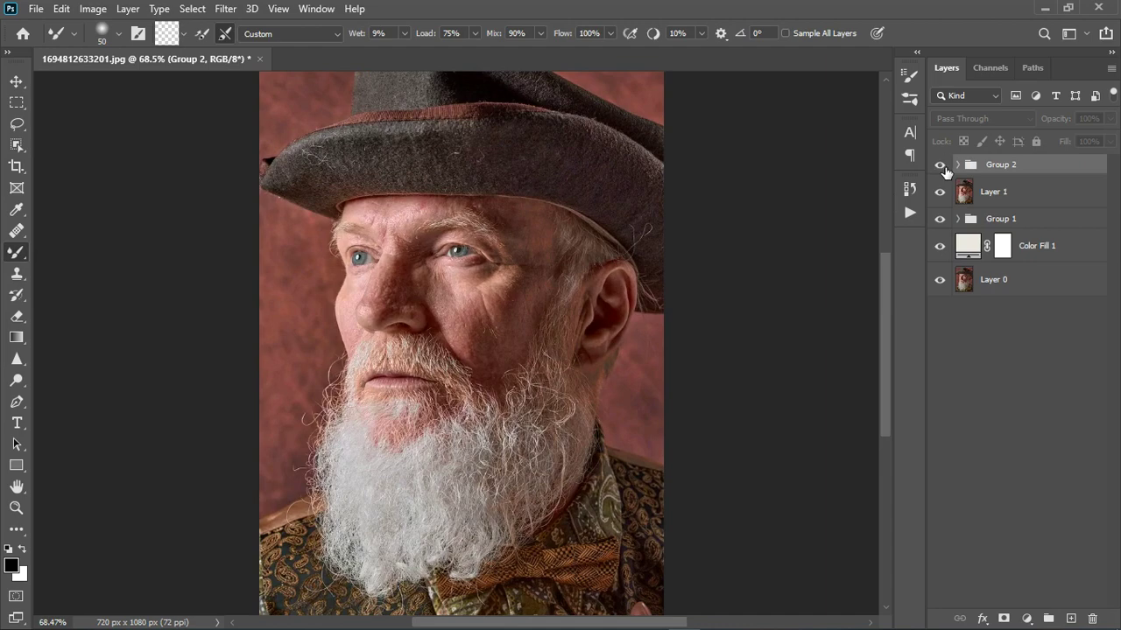
click(941, 166)
click(941, 165)
click(941, 165)
scroll(413, 288, up, 3)
scroll(420, 280, down, 2)
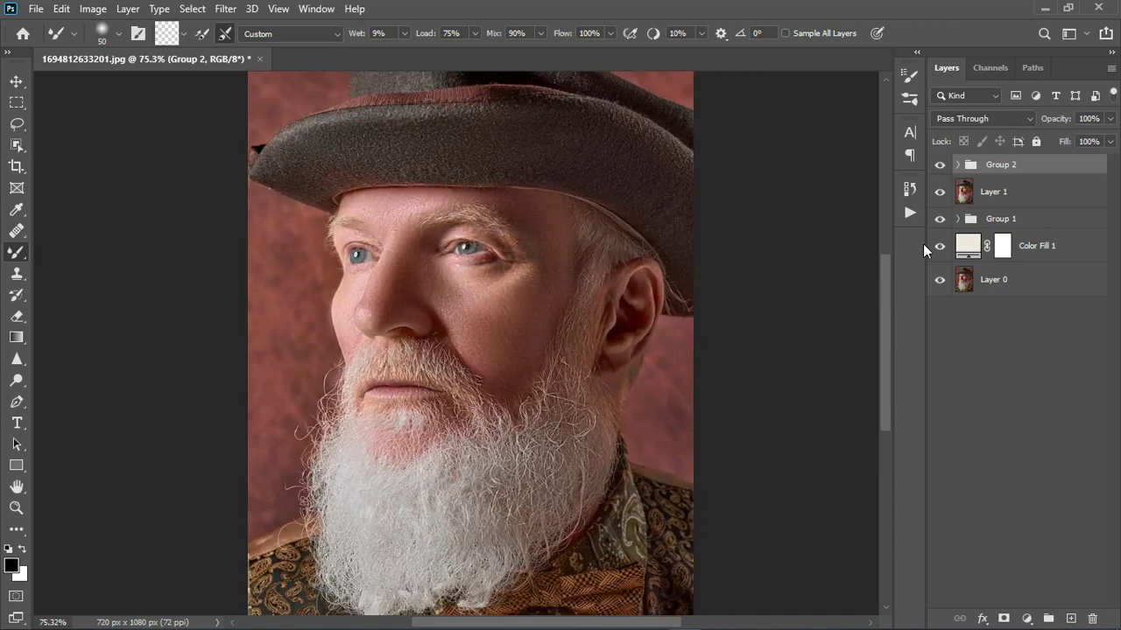
click(944, 166)
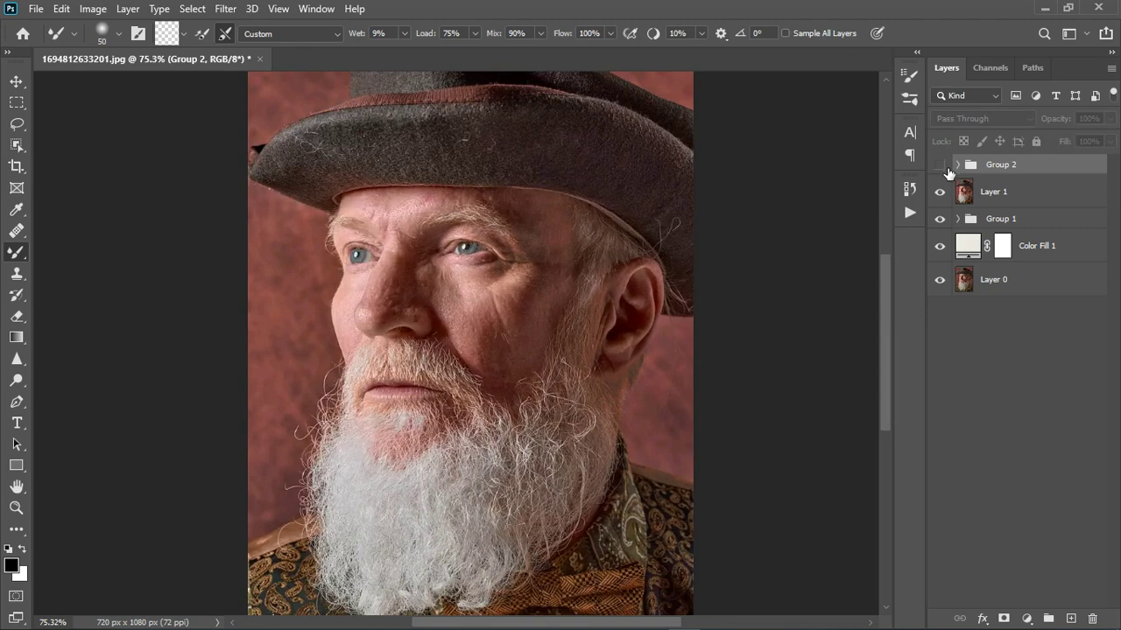
click(941, 166)
scroll(443, 505, up, 2)
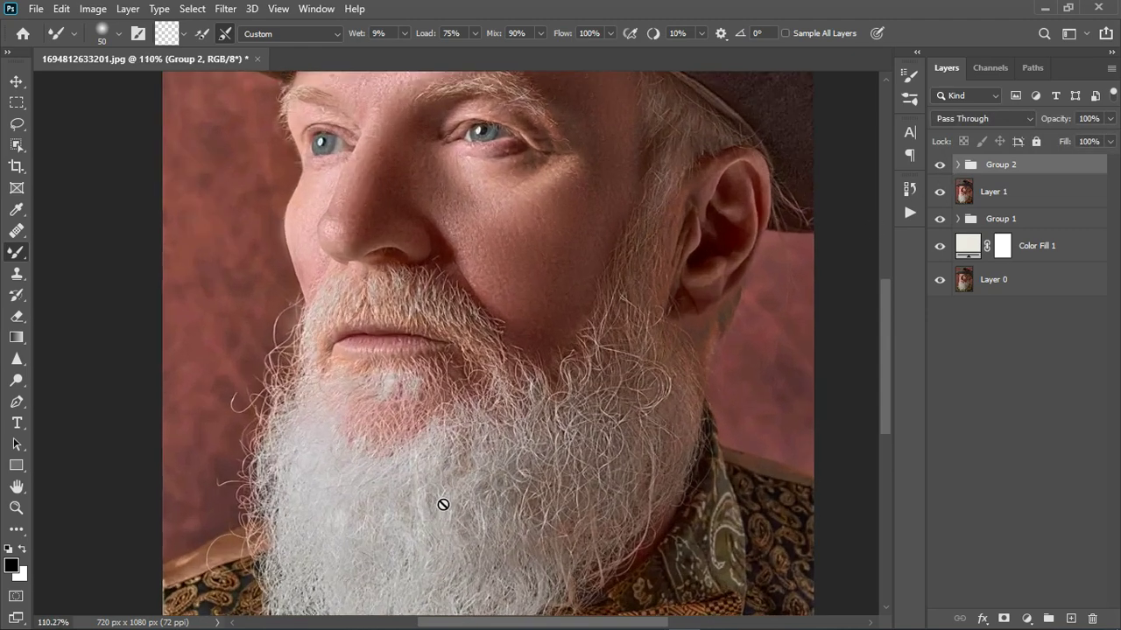
scroll(508, 506, down, 3)
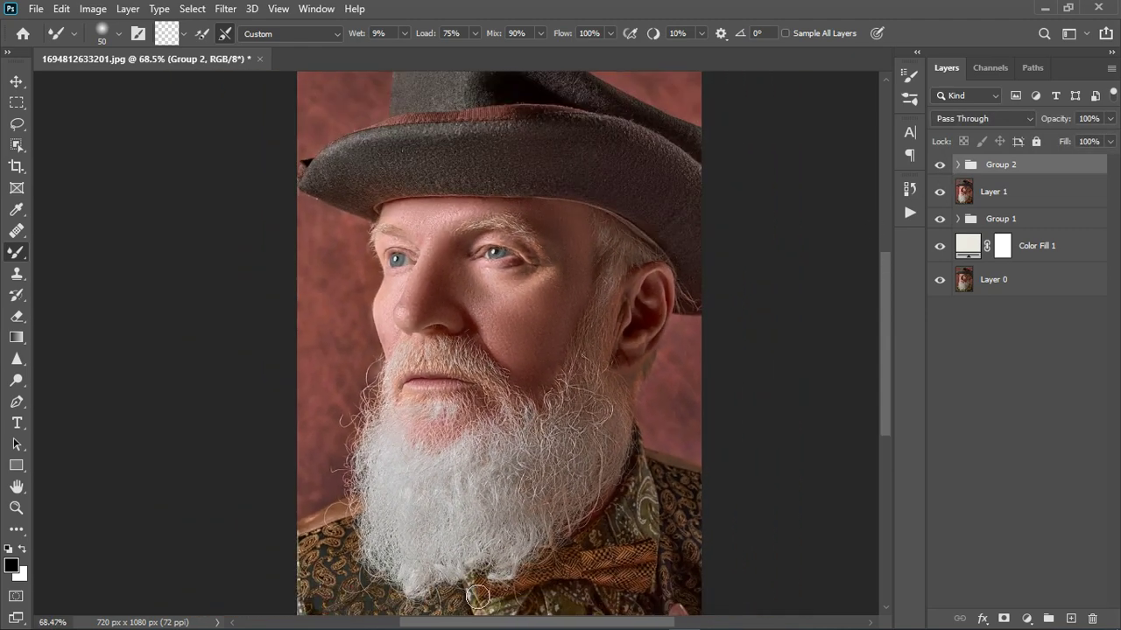
Stamp all visible layers into a new layer on top and add an empty layer above it
scroll(496, 562, up, 4)
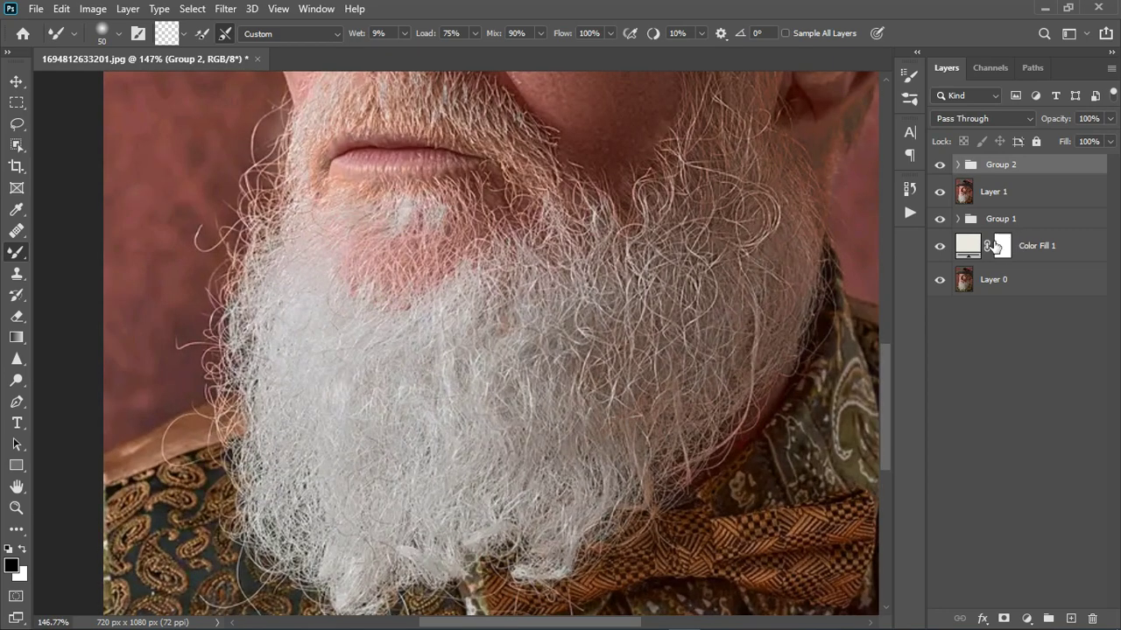
key(ctrl+shift+alt+e)
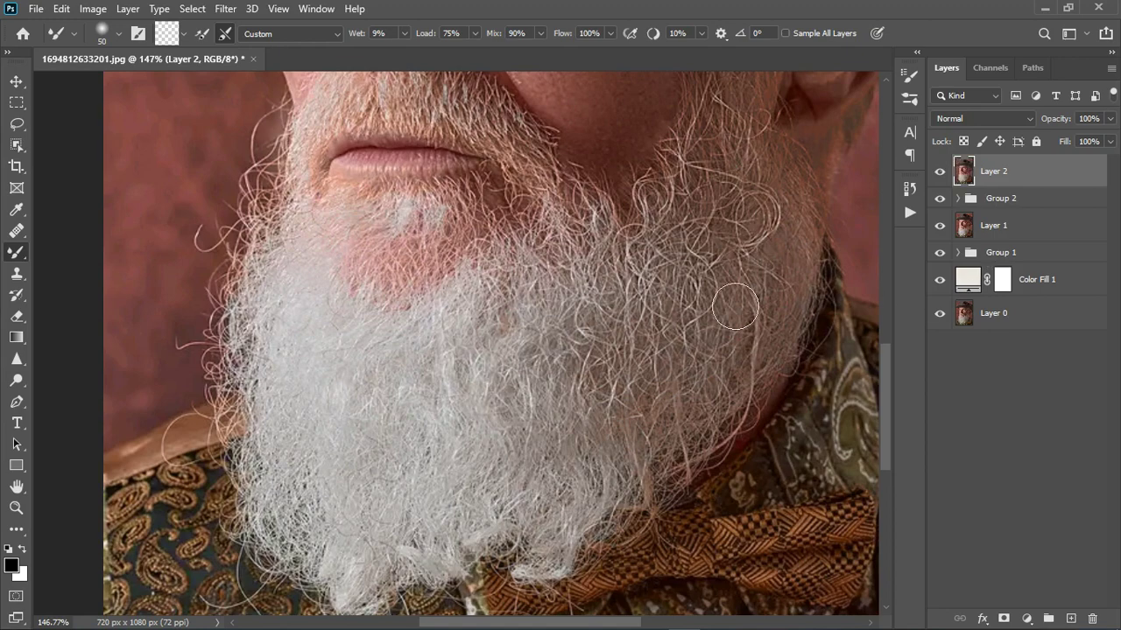
scroll(512, 370, down, 1)
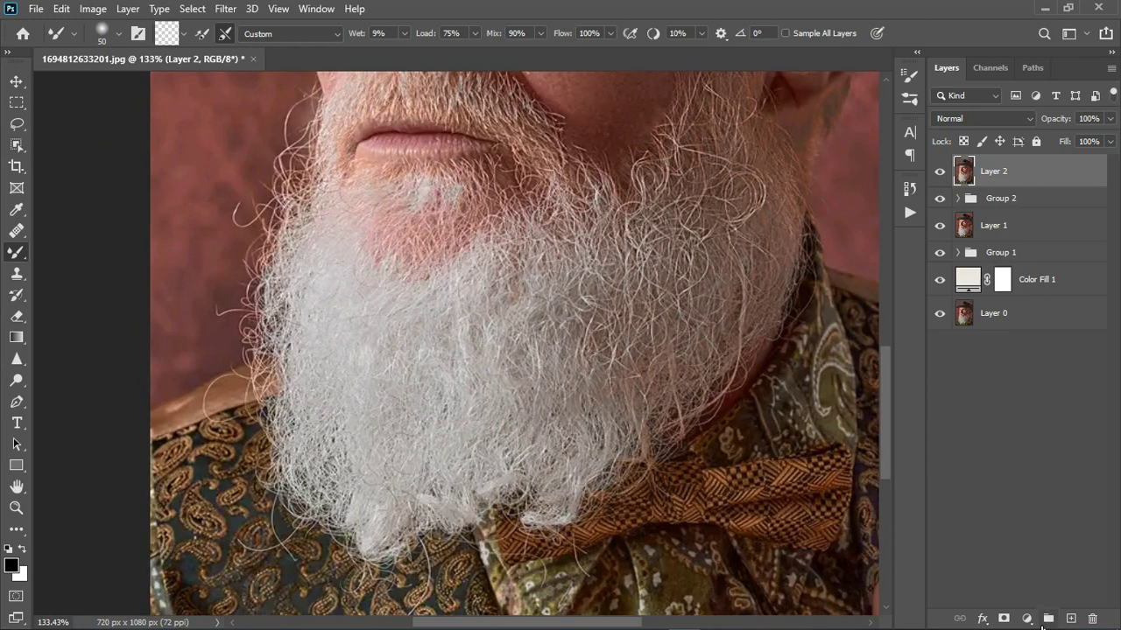
click(1071, 619)
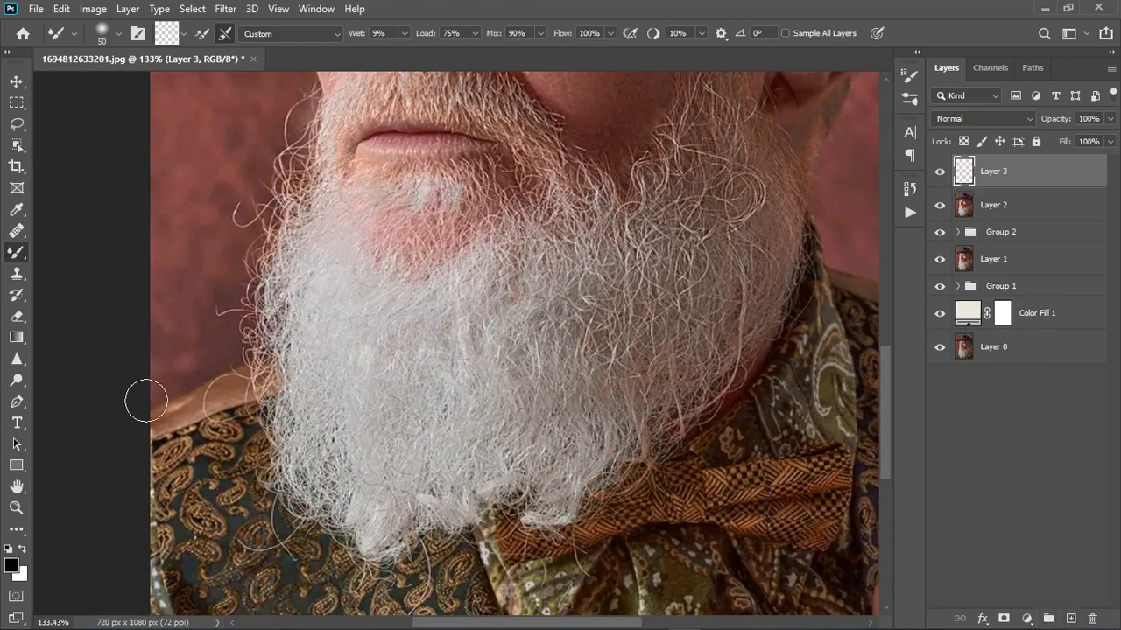
Choose the Clone Stamp and enlarge its brush to 125 pixels
click(18, 273)
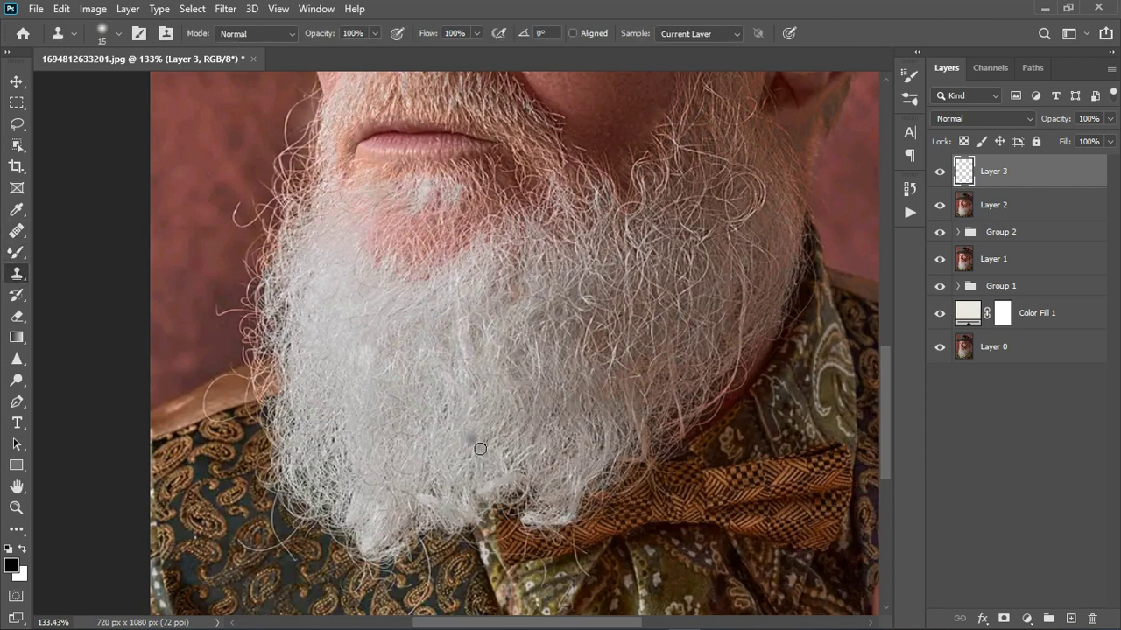
key(bracketright)
key(bracketright)
key(bracketright)
key(bracketright)
key(bracketright)
key(bracketright)
key(bracketright)
key(bracketright)
key(bracketright)
key(bracketright)
key(bracketright)
key(bracketright)
key(bracketright)
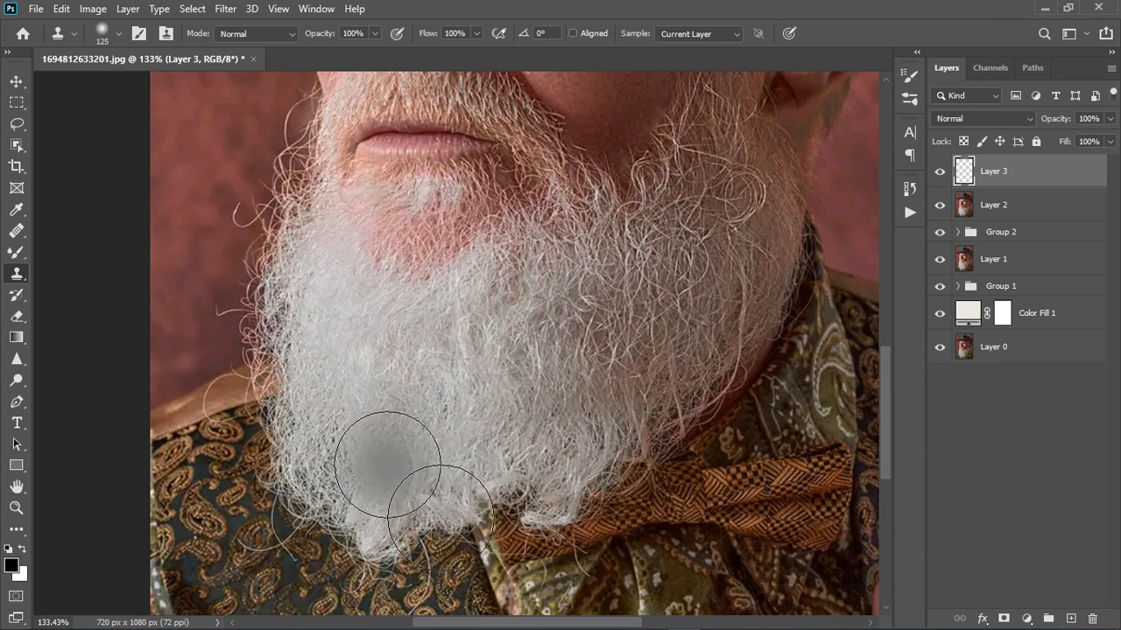
Sample beard hair from Layer 2 and clone it onto the empty Layer 3 to fill out the beard's lower edge beside the bow tie
alt+click(387, 464)
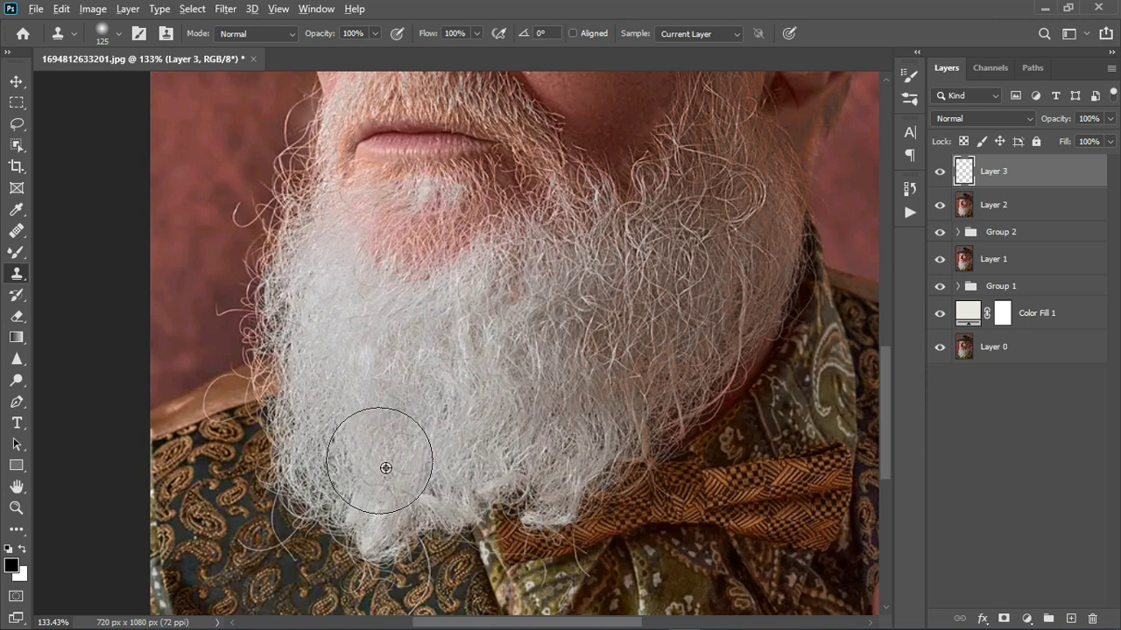
mouse_move(435, 517)
mouse_down()
mouse_move(468, 495)
mouse_move(556, 573)
mouse_up()
click(1042, 217)
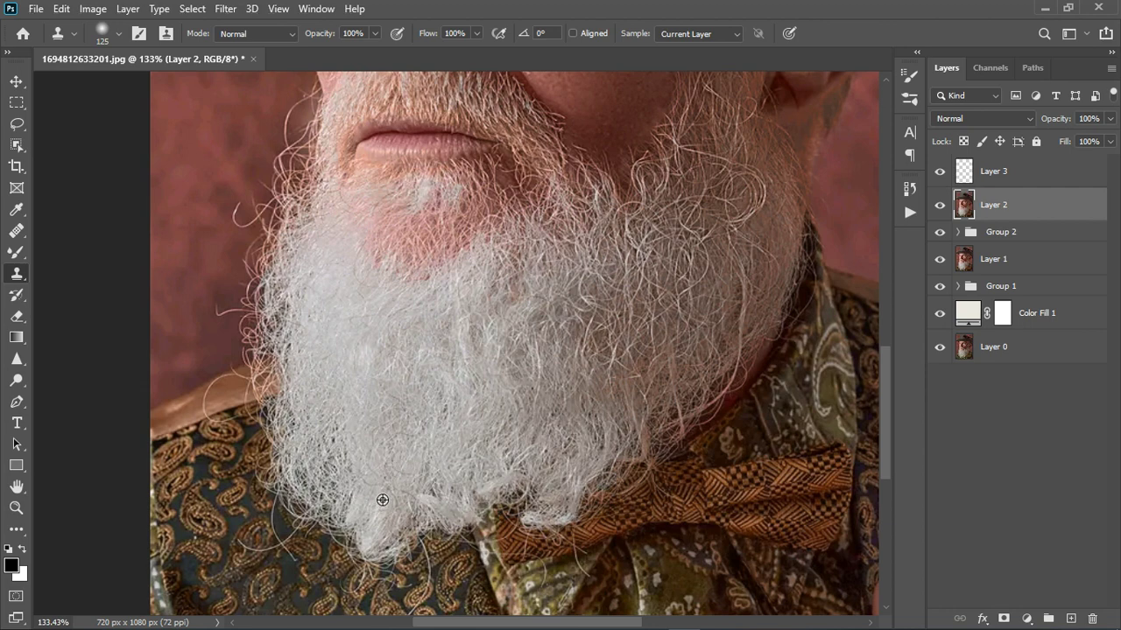
drag(383, 500, 358, 475)
key(ctrl+z)
click(1049, 184)
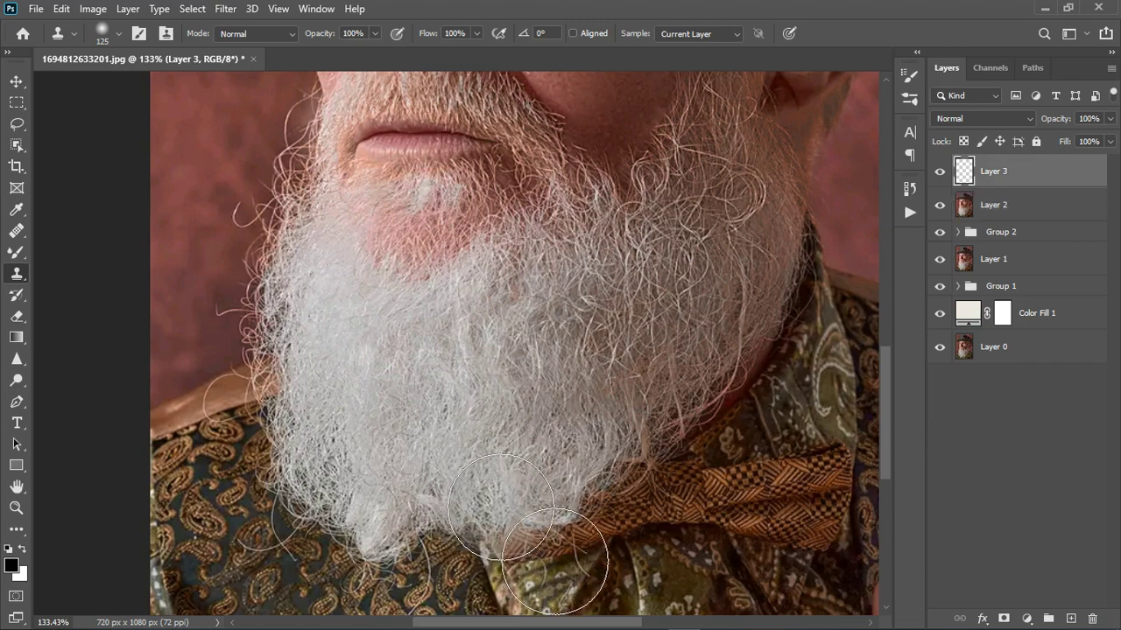
mouse_move(500, 506)
mouse_down()
mouse_move(400, 525)
mouse_move(438, 526)
mouse_move(463, 500)
mouse_move(612, 495)
mouse_up()
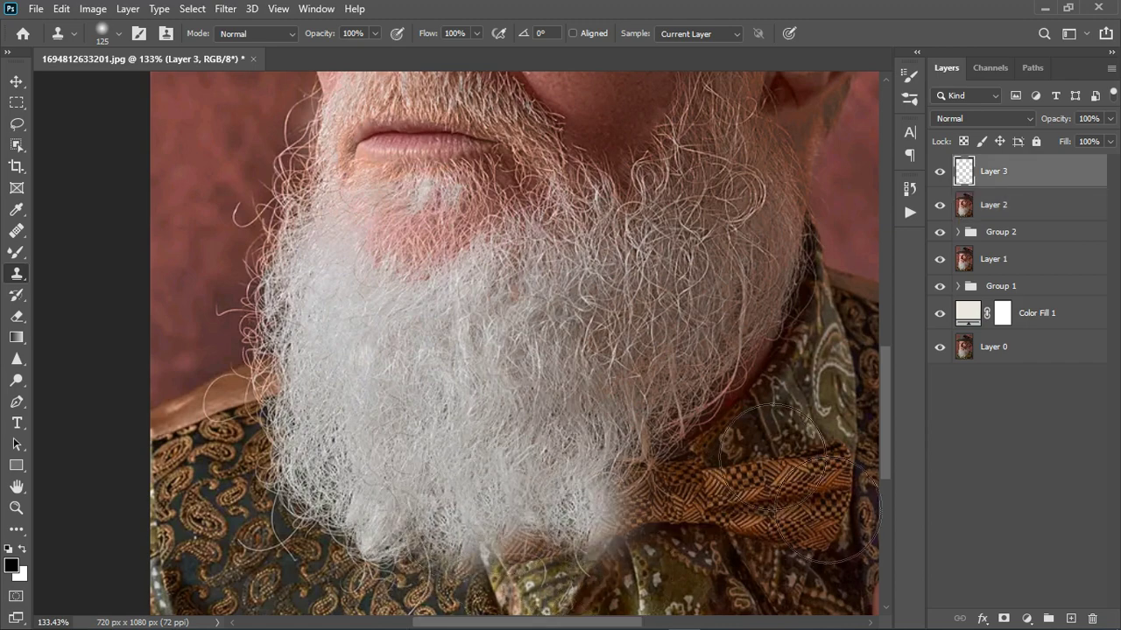
scroll(538, 363, down, 5)
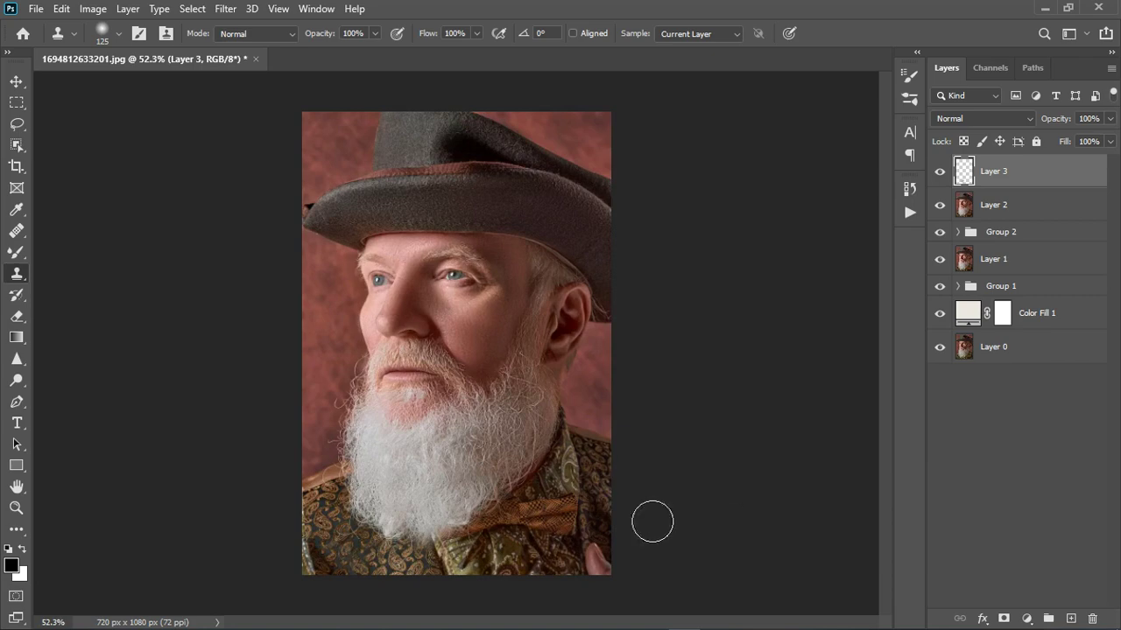
Undo the trial clone strokes on the collar and the beard
scroll(513, 464, up, 4)
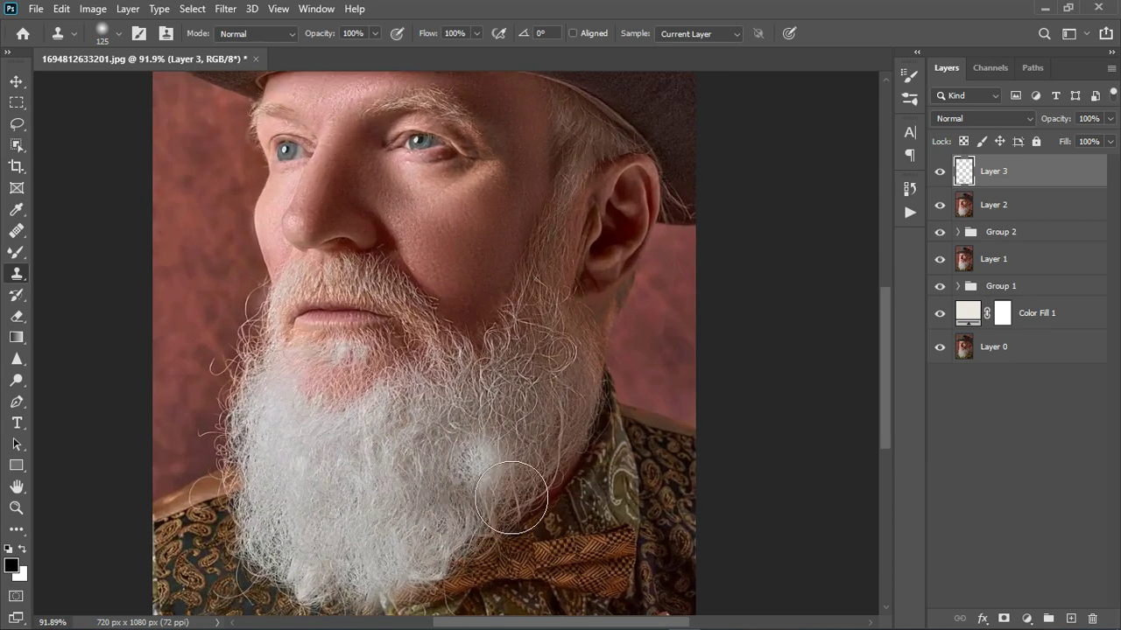
drag(632, 451, 646, 481)
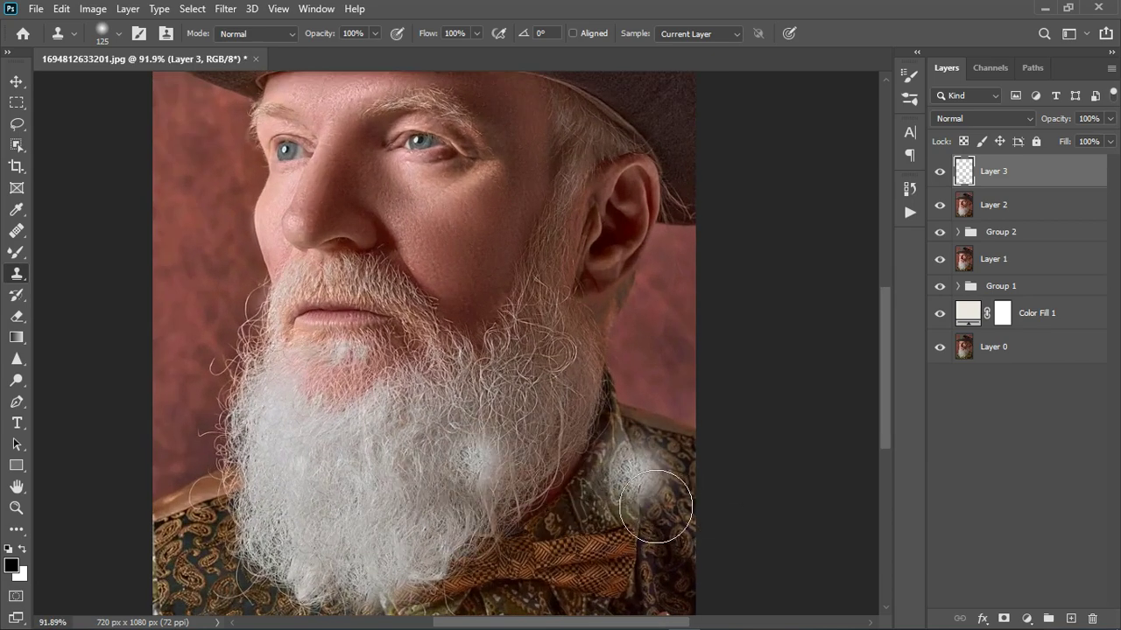
key(ctrl+z)
key(ctrl+z)
key(ctrl+z)
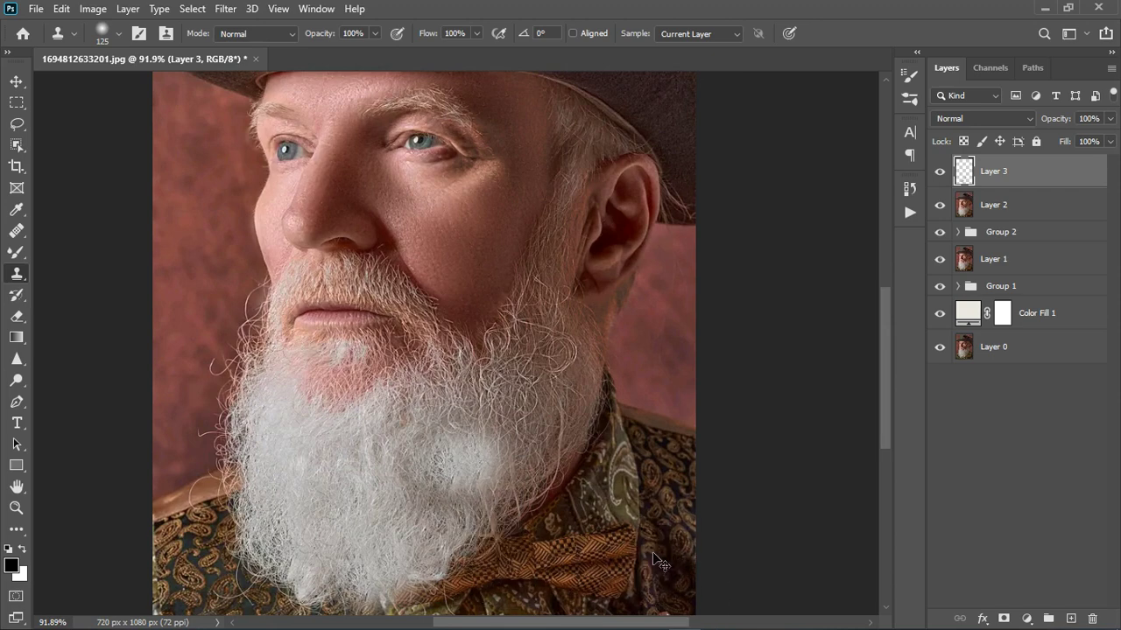
key(ctrl+z)
key(ctrl+z)
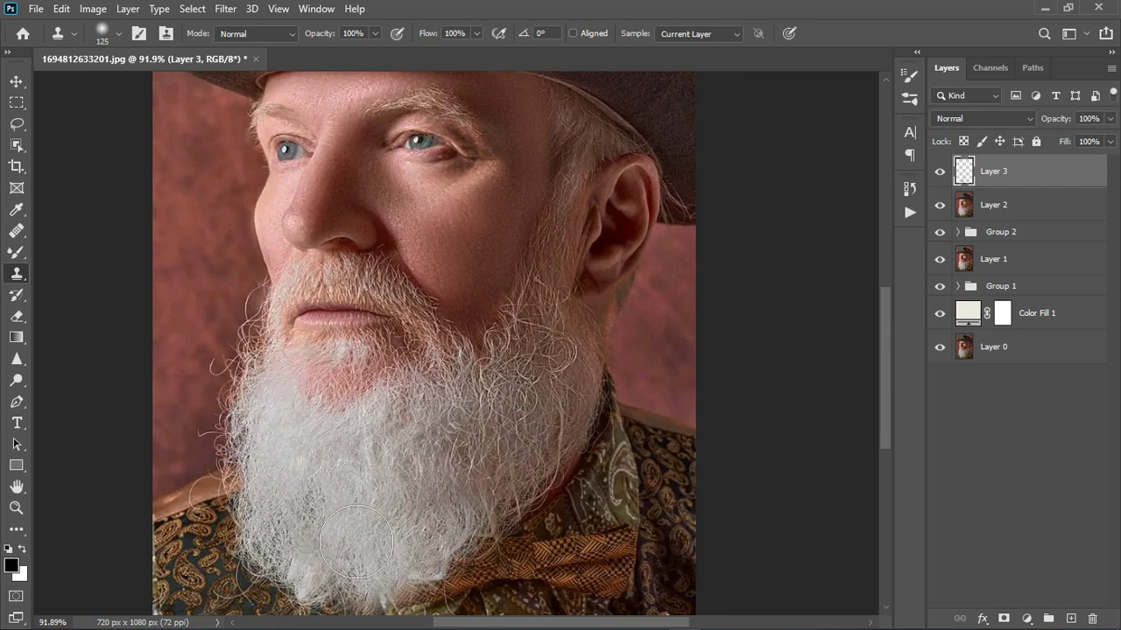
Clone beard hair on Layer 3 to extend the beard's lower tip beside the bow tie
mouse_move(490, 542)
mouse_down()
mouse_move(592, 441)
mouse_move(537, 388)
mouse_up()
scroll(508, 438, down, 3)
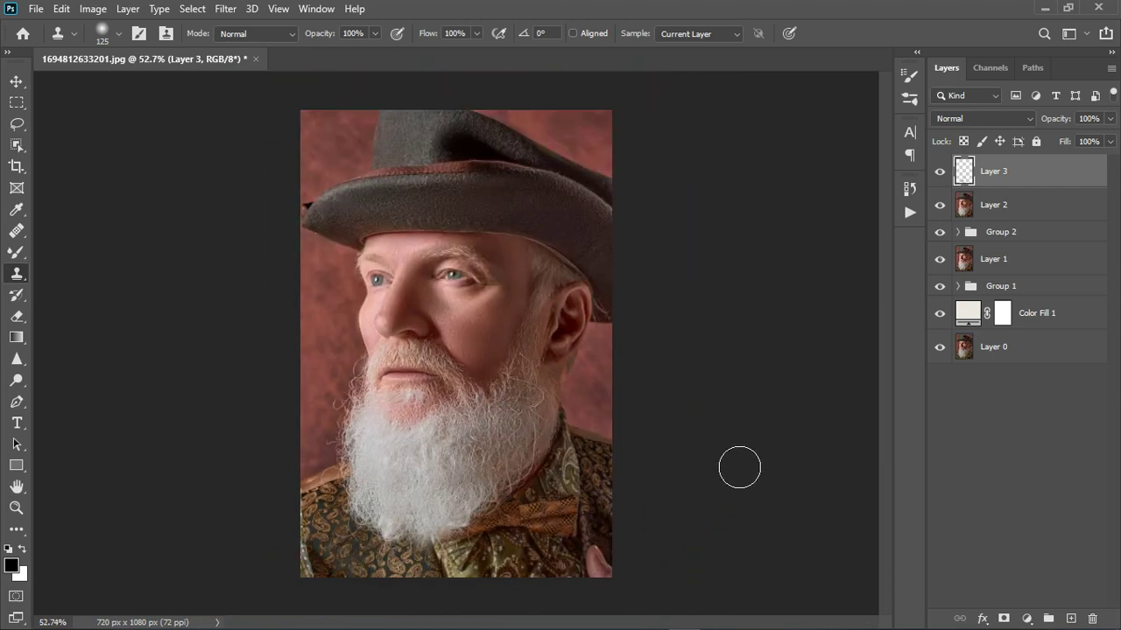
key(ctrl+z)
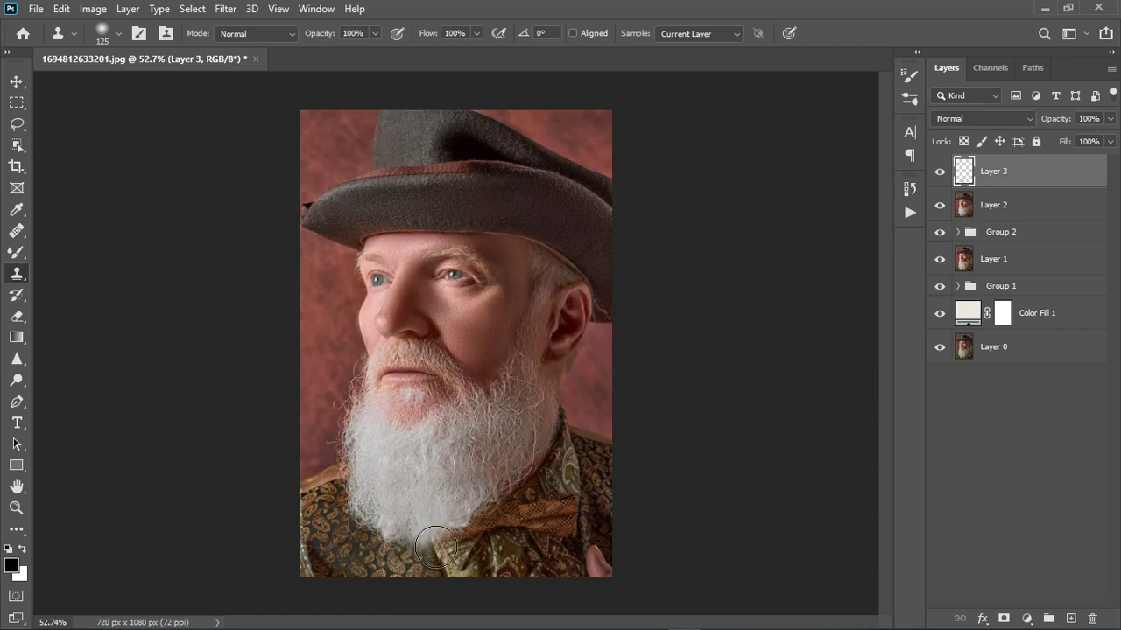
mouse_move(435, 547)
mouse_down()
mouse_move(421, 535)
mouse_move(442, 543)
mouse_up()
Merge Layer 3 with Layer 2 into a single layer
shift+click(1037, 206)
right_click(1042, 205)
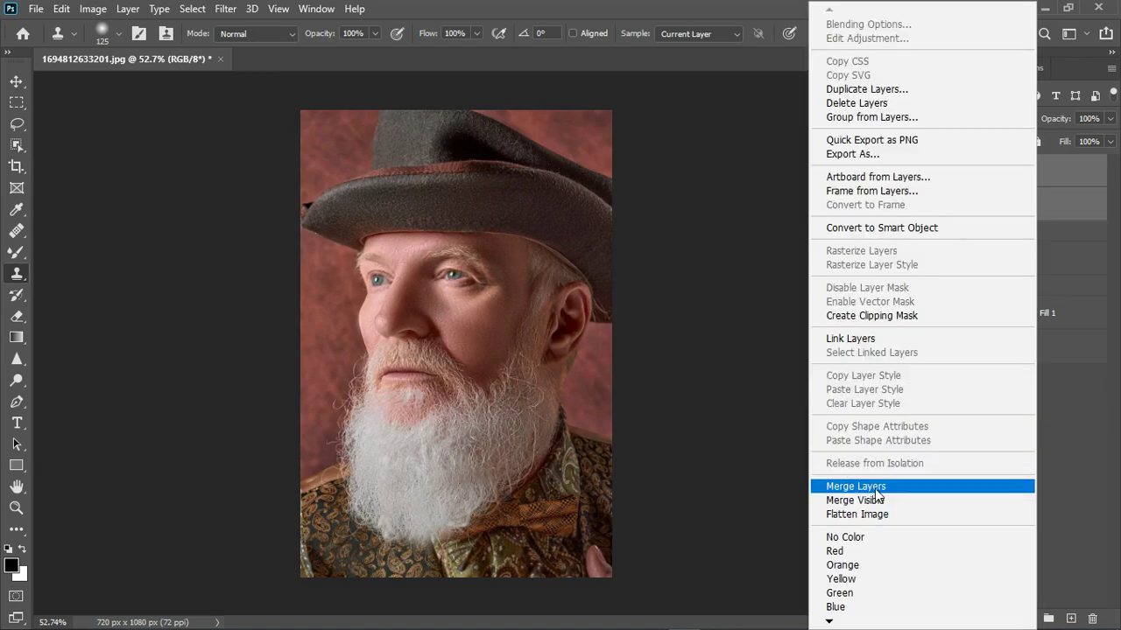
click(875, 489)
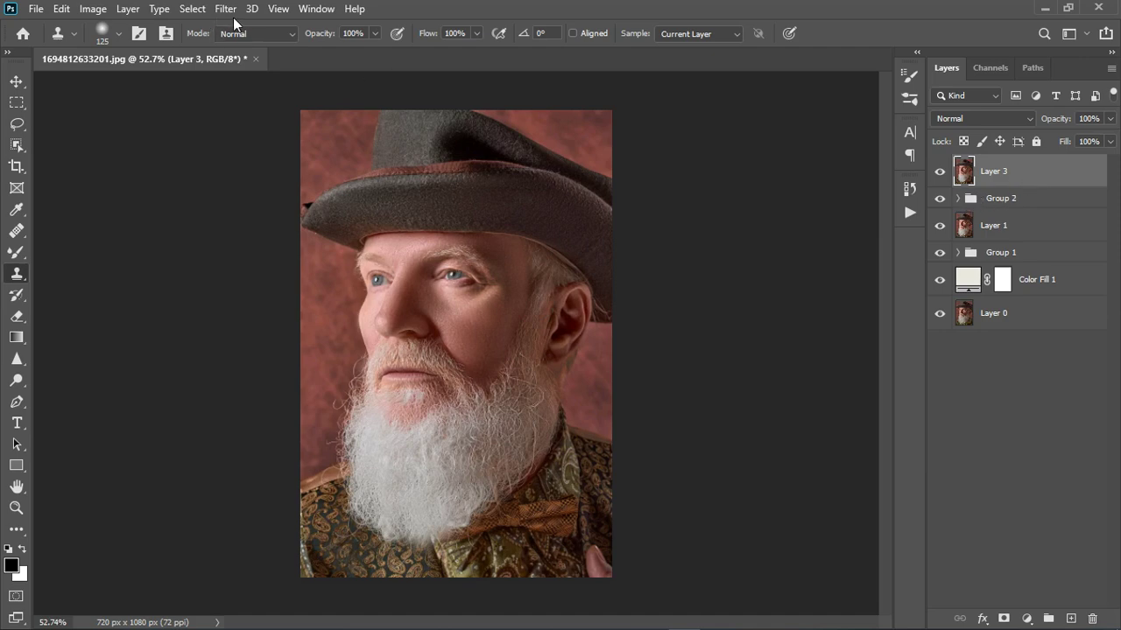
In the Liquify filter, use the Face tool to lower the forehead slightly and narrow the mouth to a Mouth Width of -36
scroll(441, 284, up, 1)
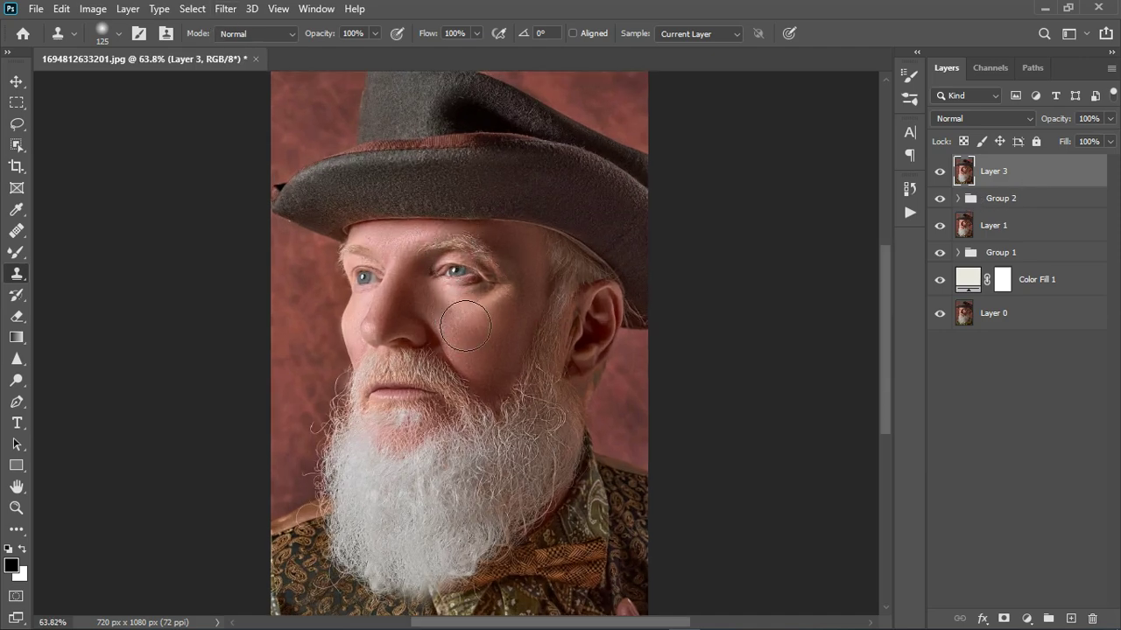
click(226, 9)
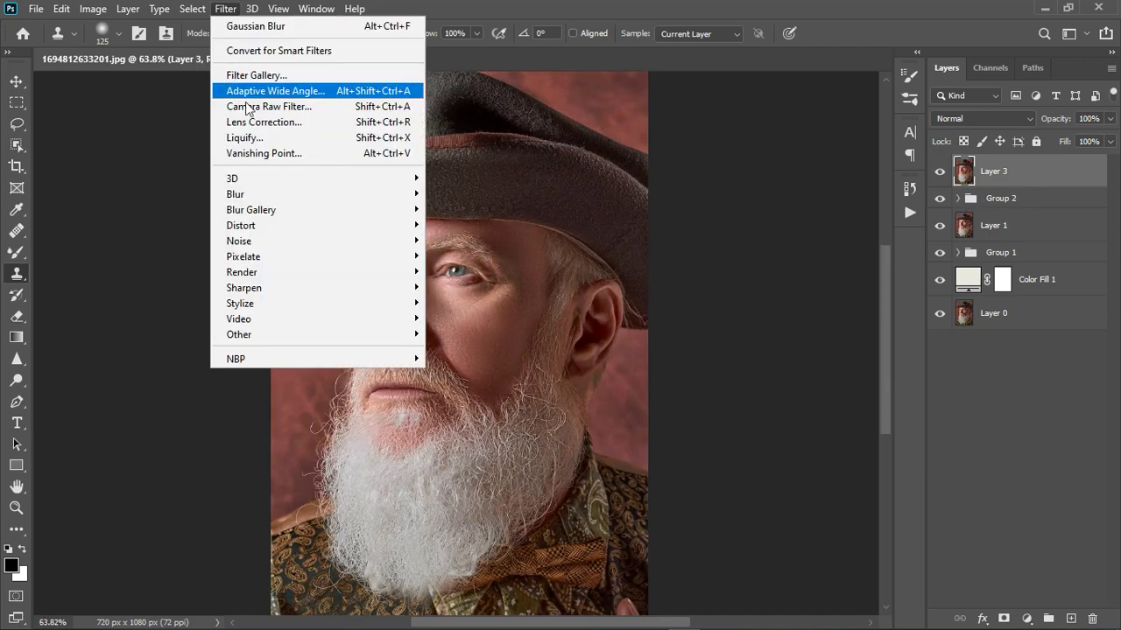
click(259, 140)
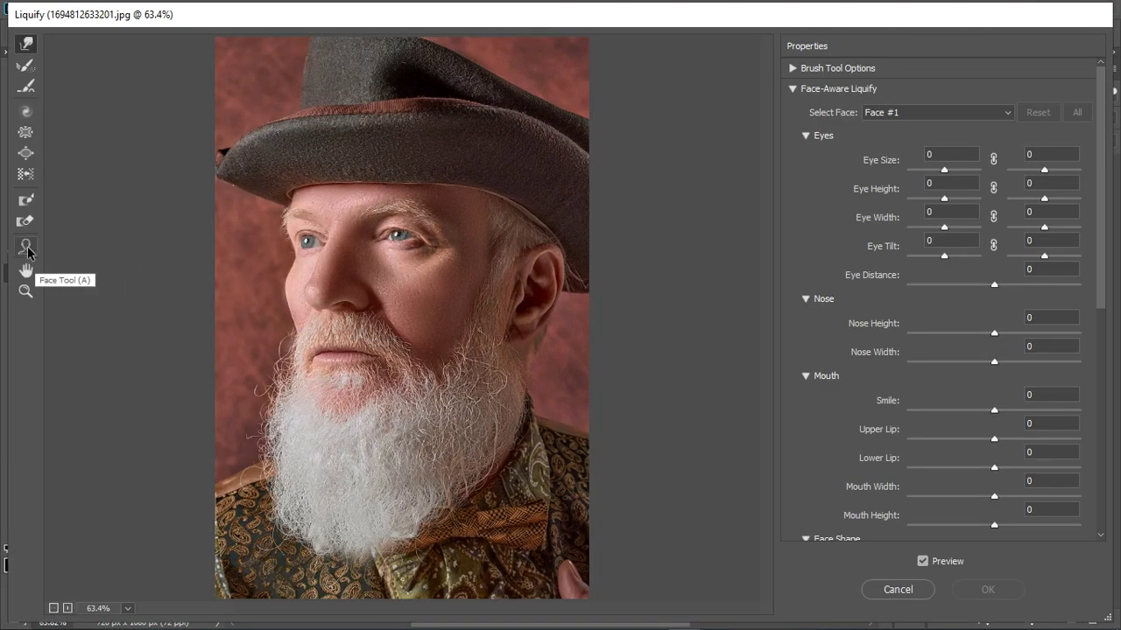
click(27, 252)
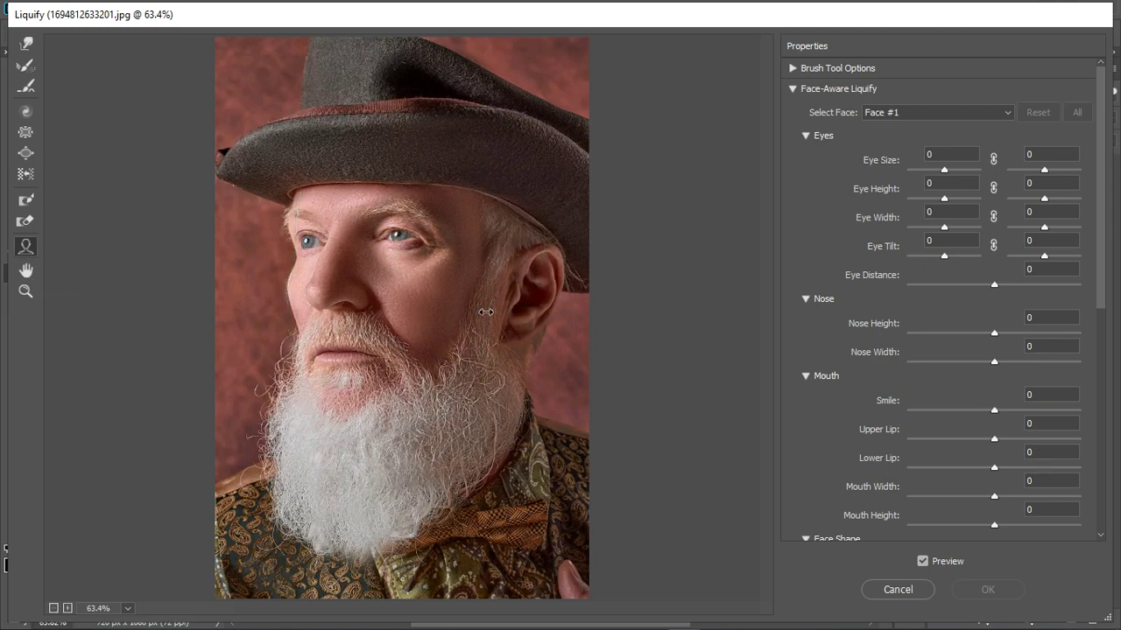
drag(392, 121, 392, 133)
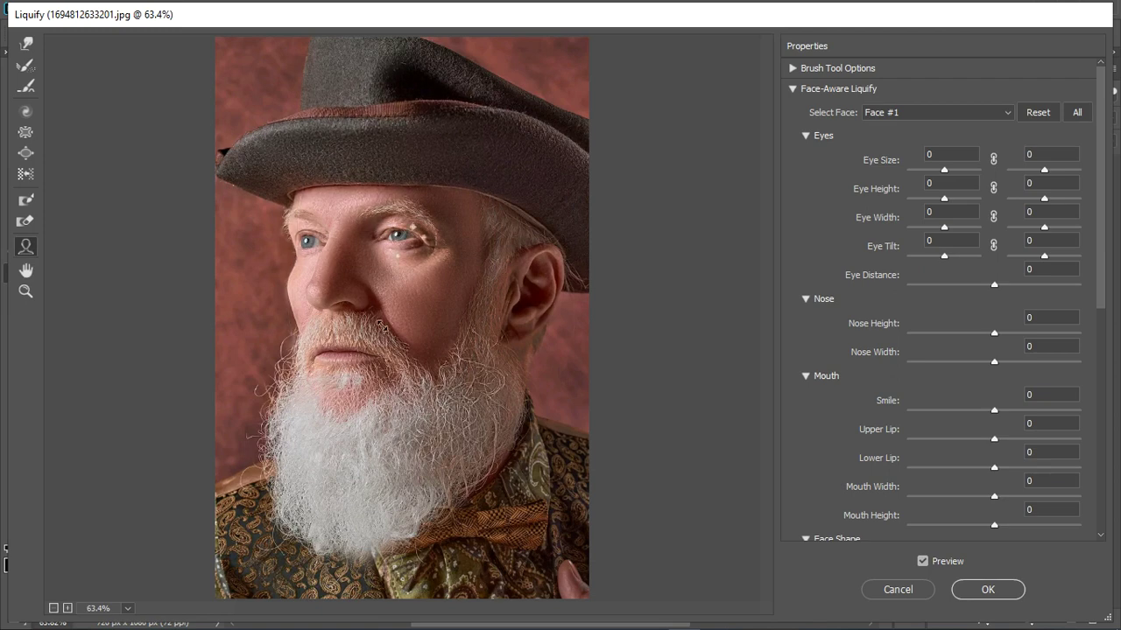
drag(382, 368, 372, 369)
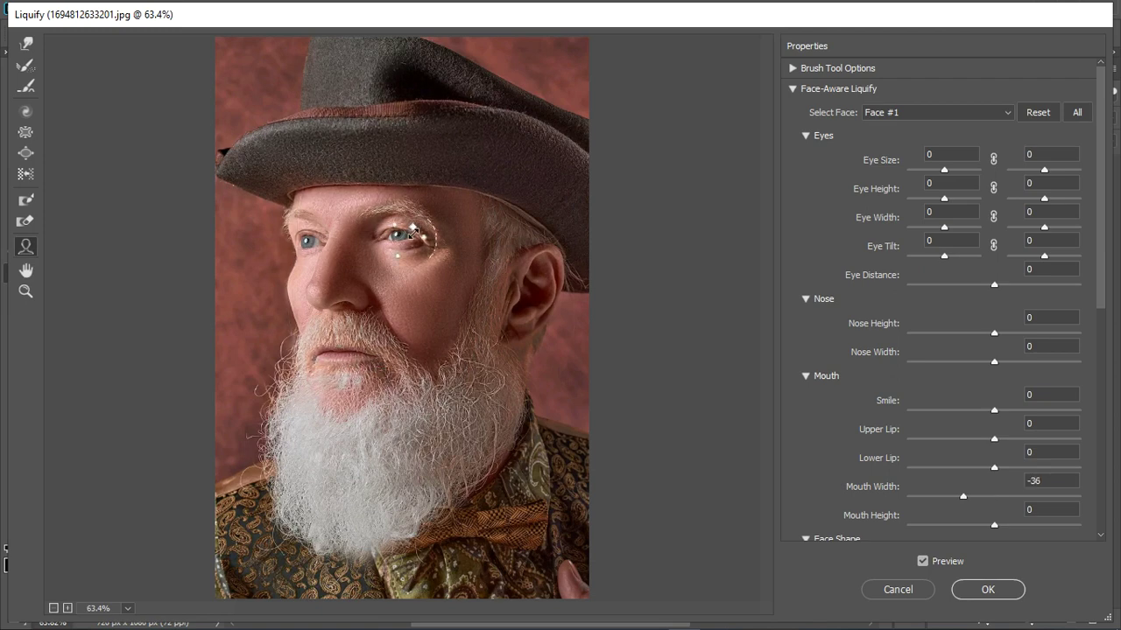
Enlarge the eye nearer the ear with the Face tool to an Eye Size of 4
key(ctrl+plus)
key(ctrl+plus)
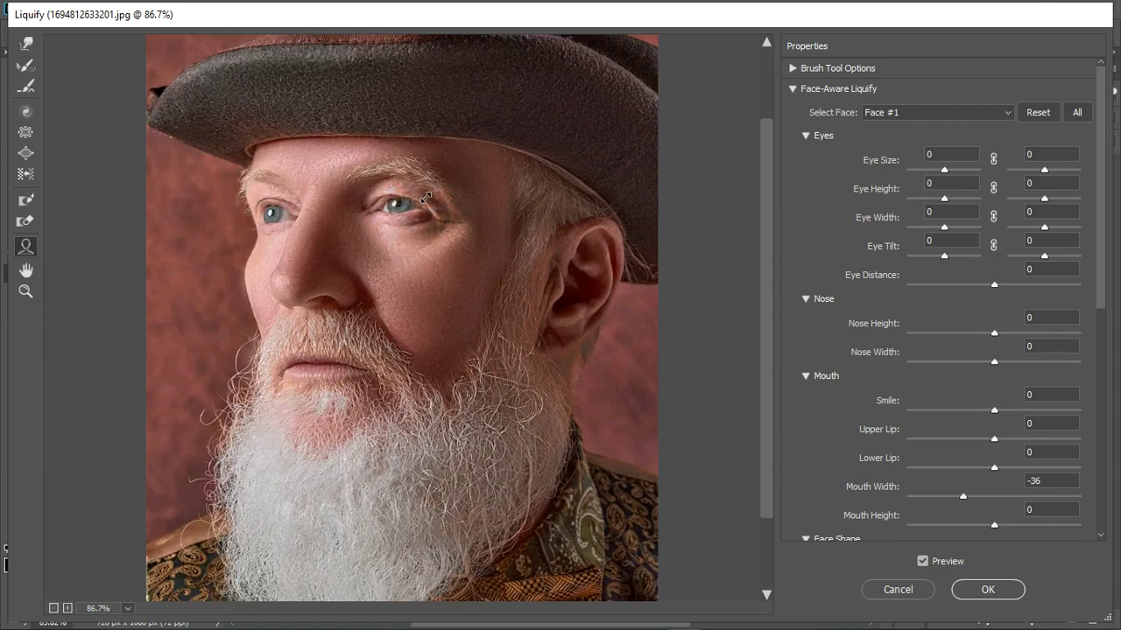
drag(424, 198, 427, 195)
key(ctrl+minus)
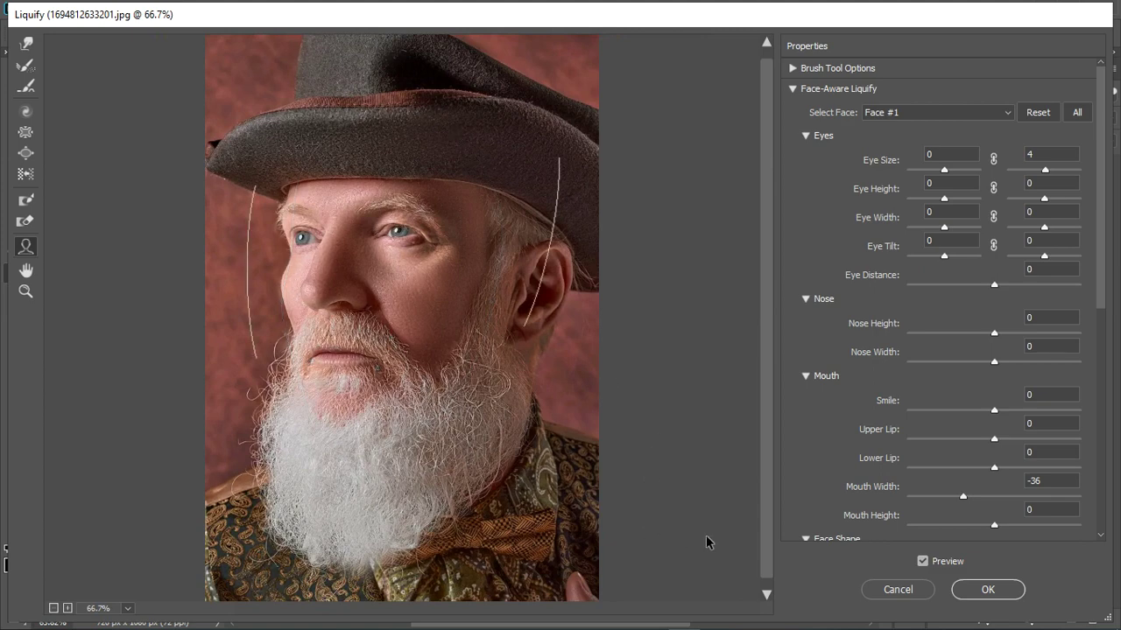
Compare the portrait with and without the Liquify preview and apply the face adjustments
click(923, 562)
click(923, 562)
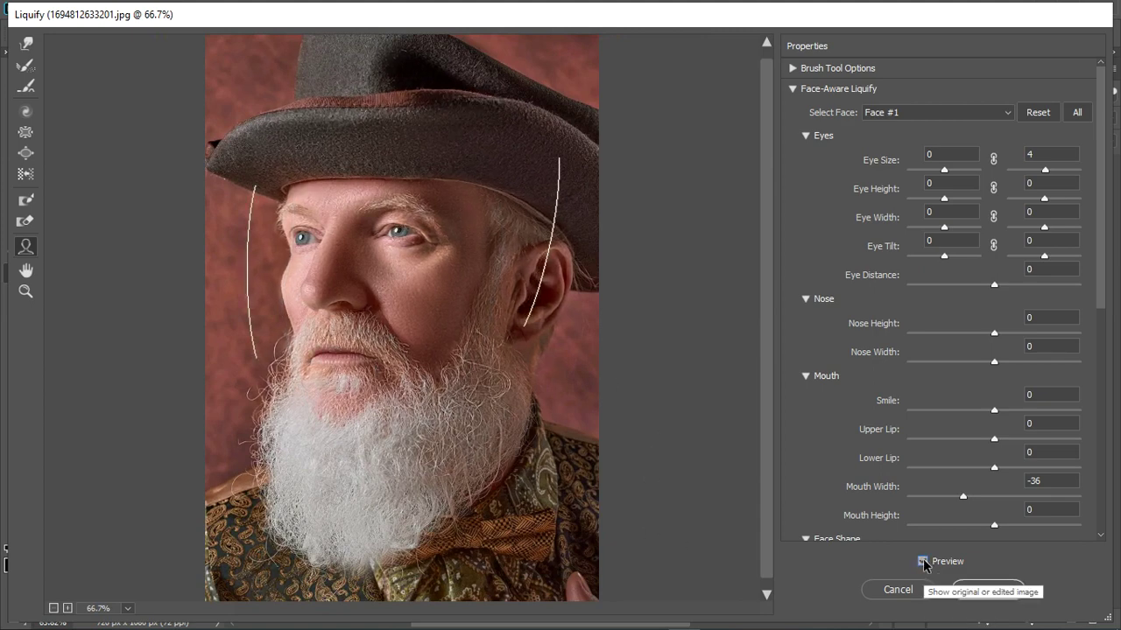
key(ctrl+0)
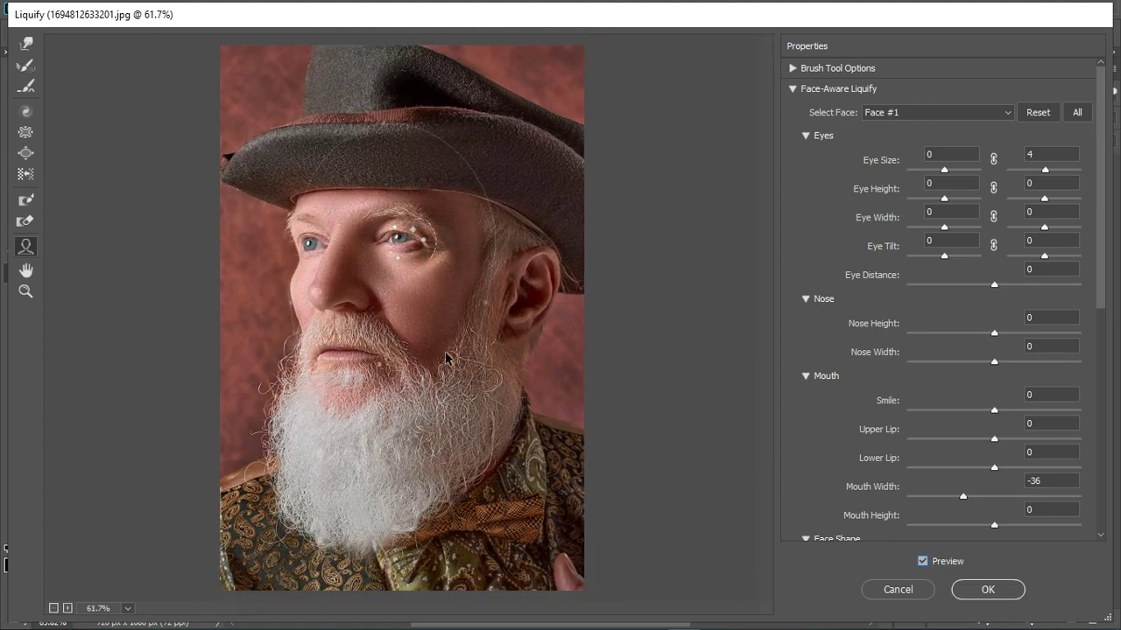
mouse_move(473, 324)
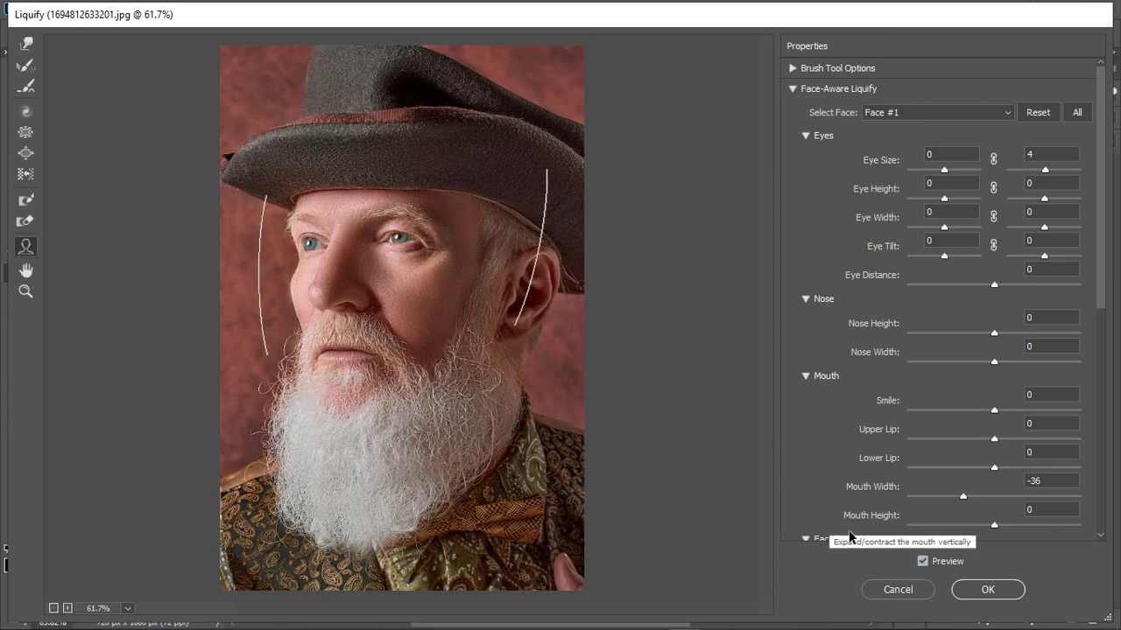
click(979, 591)
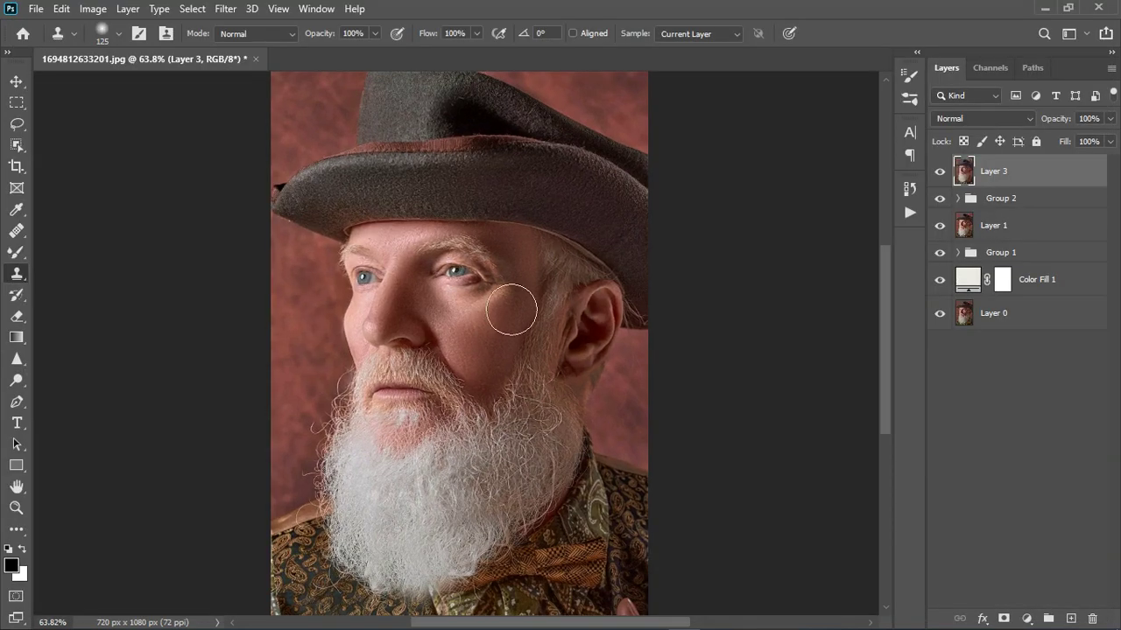
Compare the portrait with merged Layer 3 hidden and shown, and examine the eyes and face up close
scroll(445, 310, down, 2)
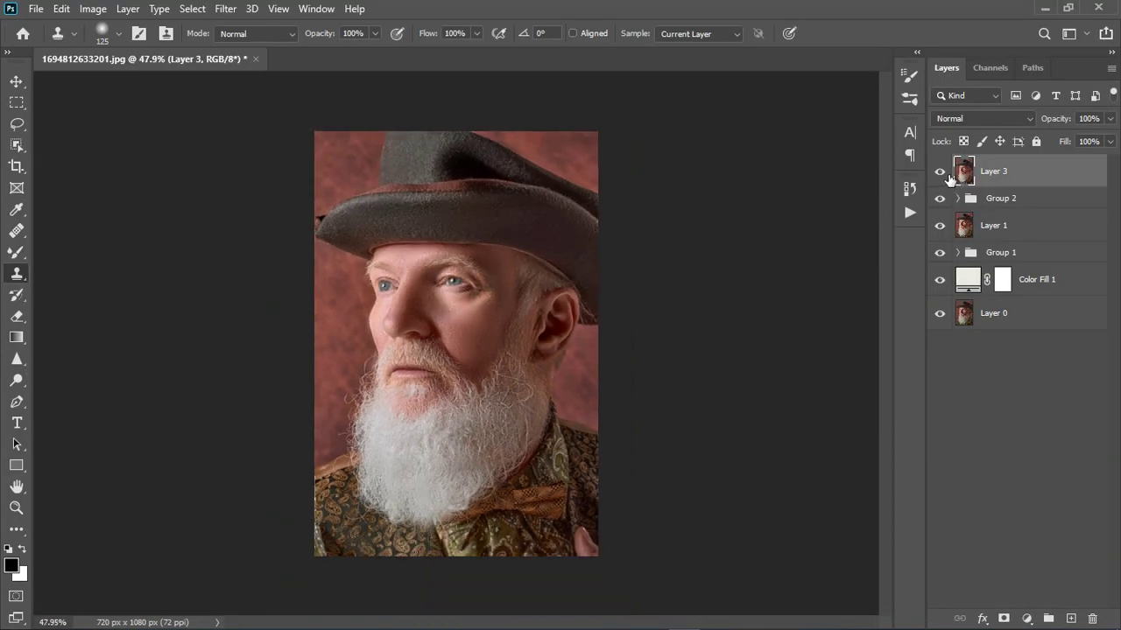
click(940, 173)
click(941, 173)
scroll(477, 336, up, 2)
scroll(460, 302, up, 1)
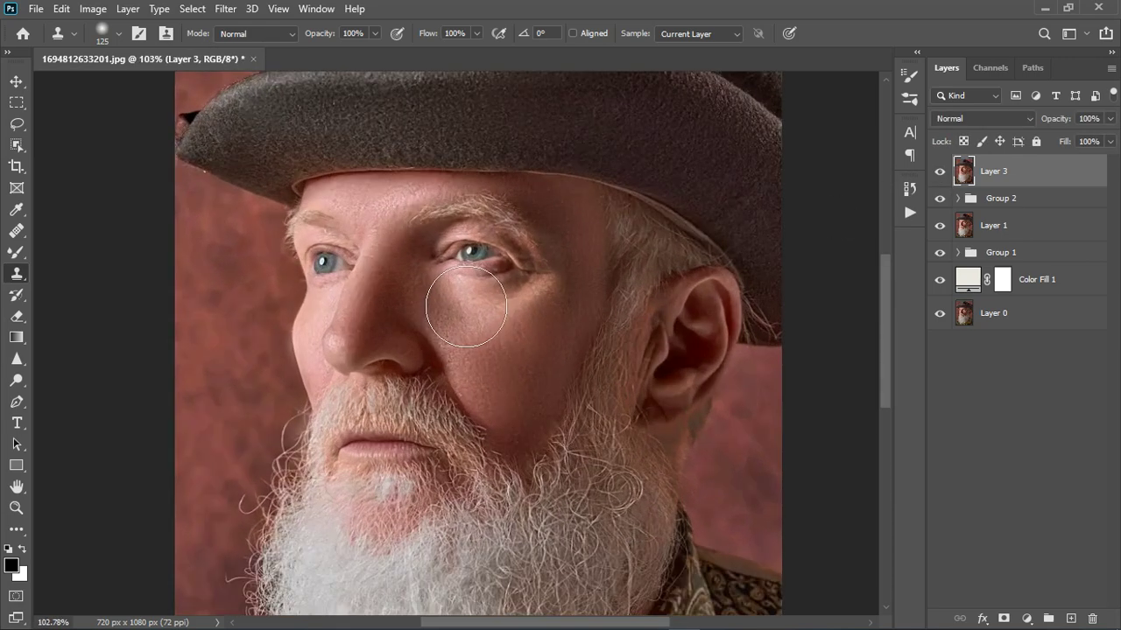
scroll(455, 302, down, 2)
scroll(453, 302, up, 4)
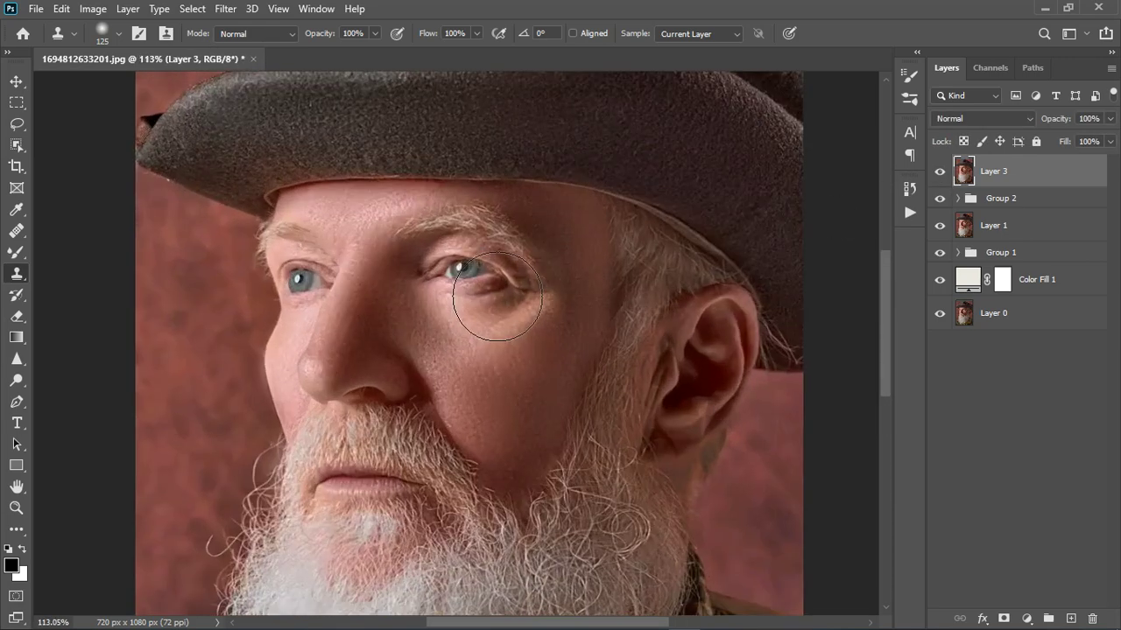
scroll(475, 288, down, 3)
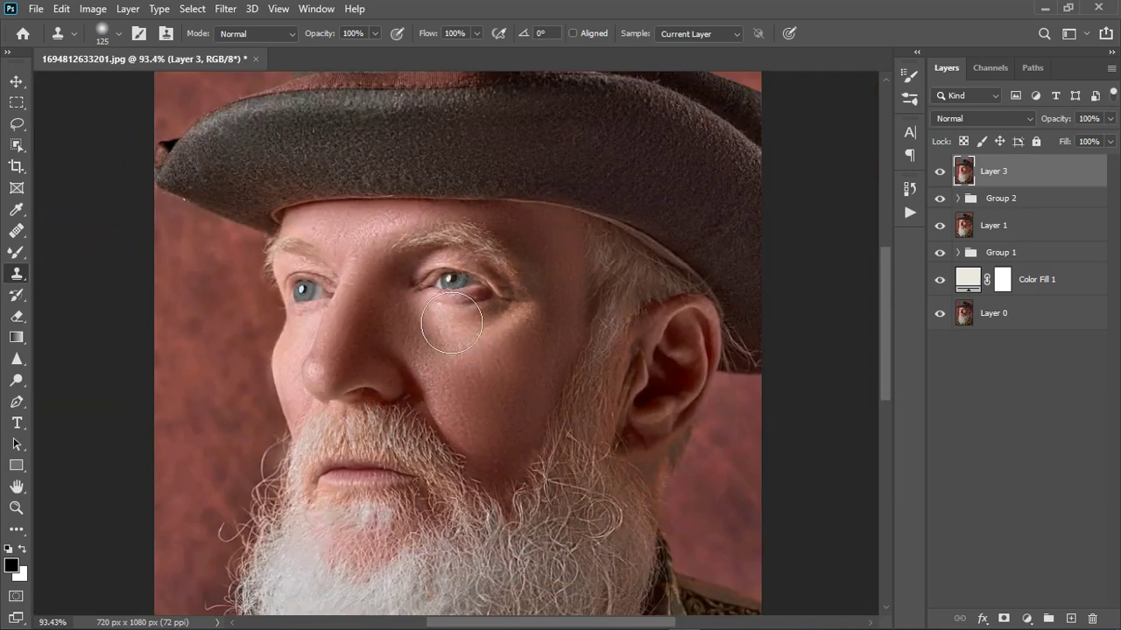
scroll(521, 370, down, 1)
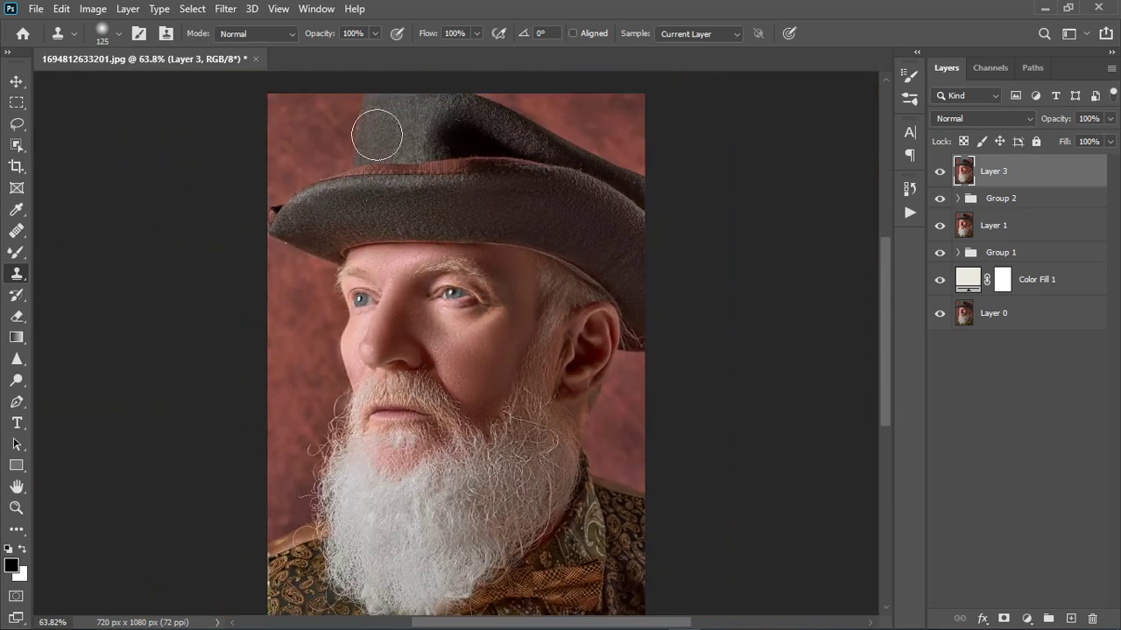
Open the Camera Raw Filter on Layer 3 and set Blacks to -23 and Shadows to -15
click(226, 9)
click(252, 106)
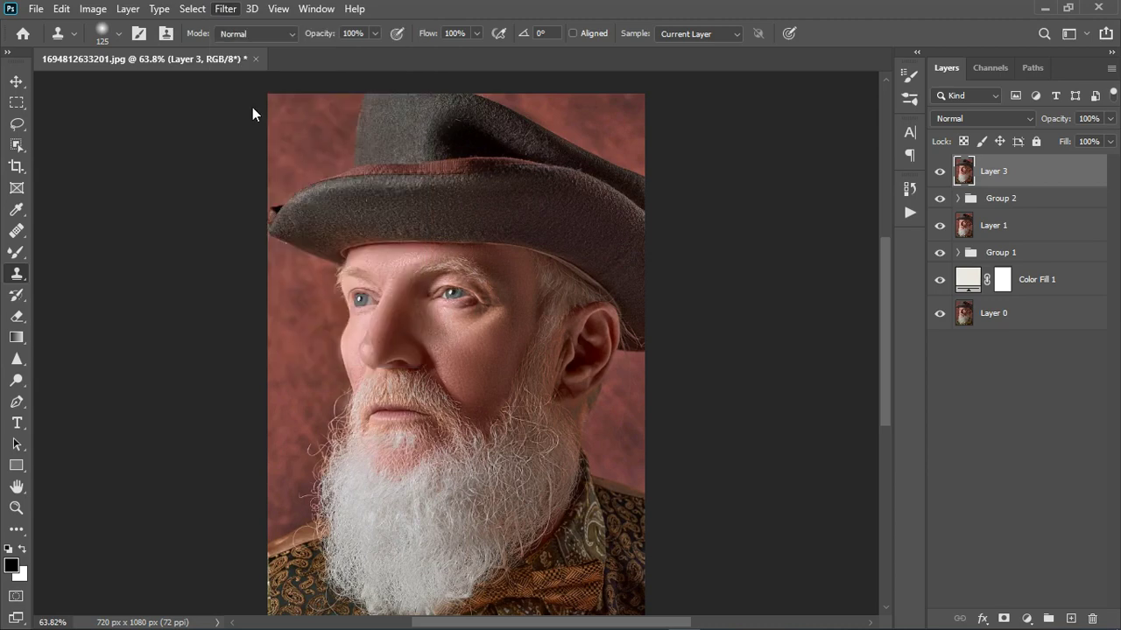
scroll(409, 292, up, 2)
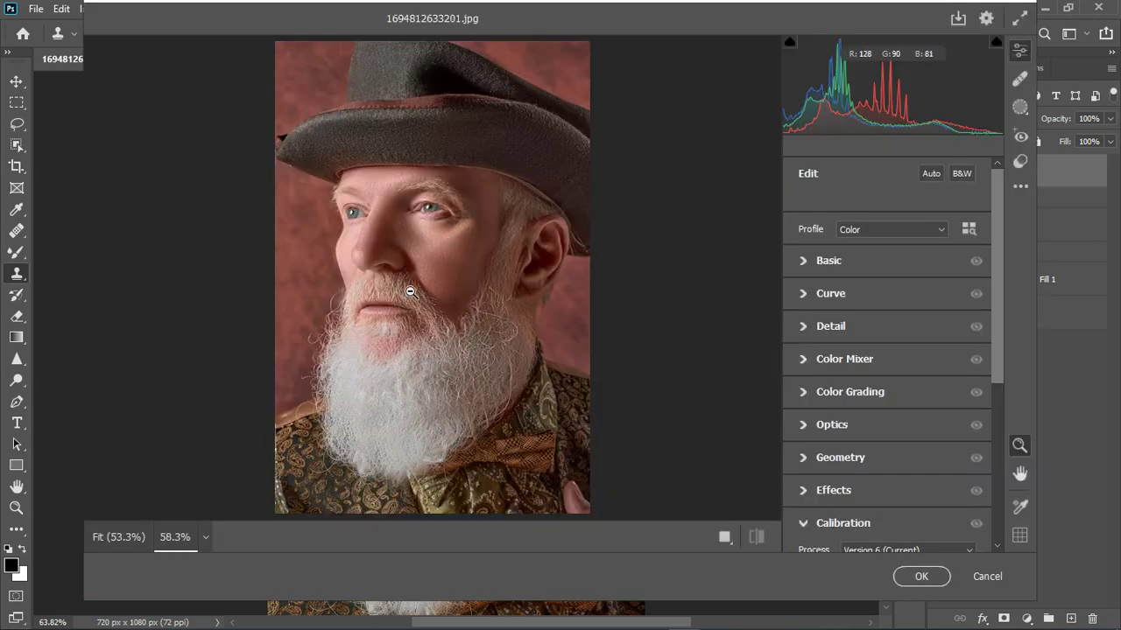
click(802, 265)
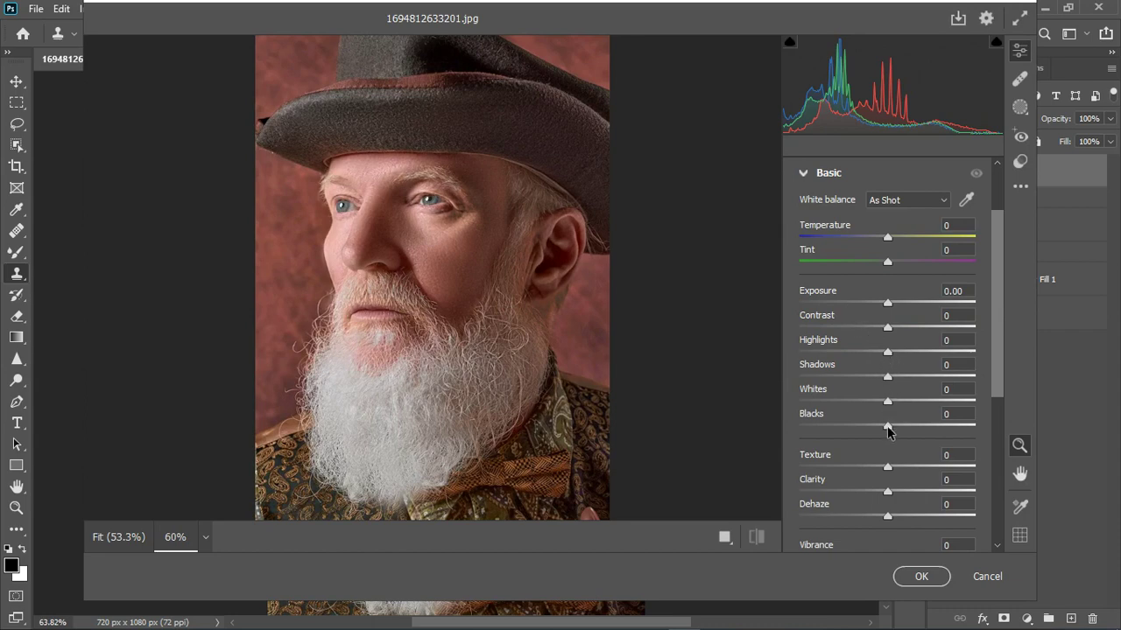
drag(888, 429, 867, 431)
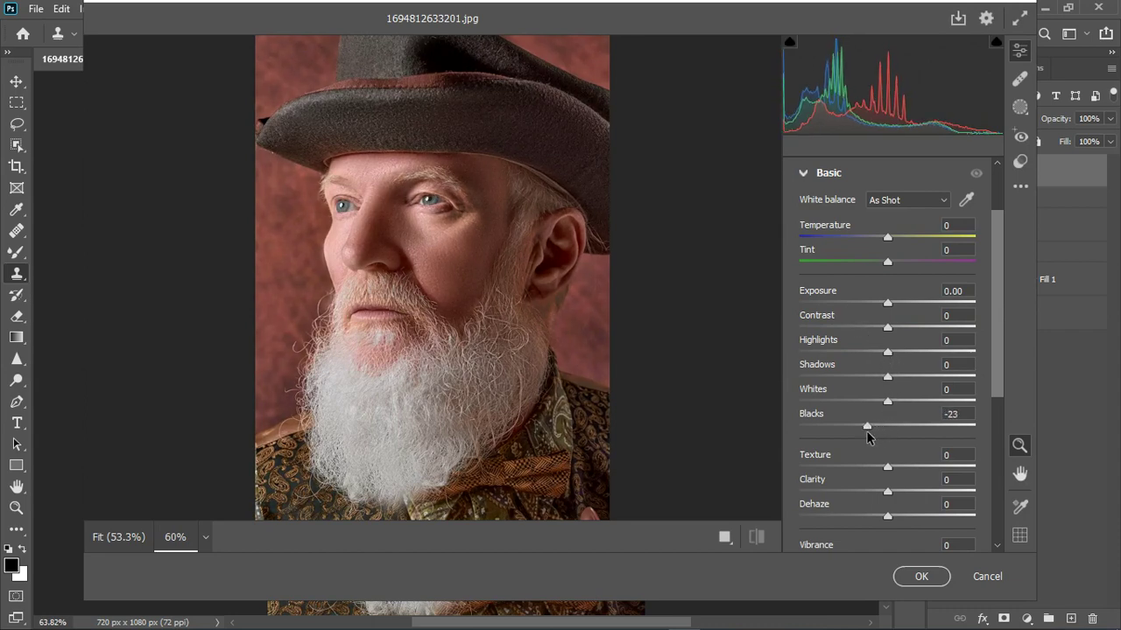
drag(883, 378, 874, 378)
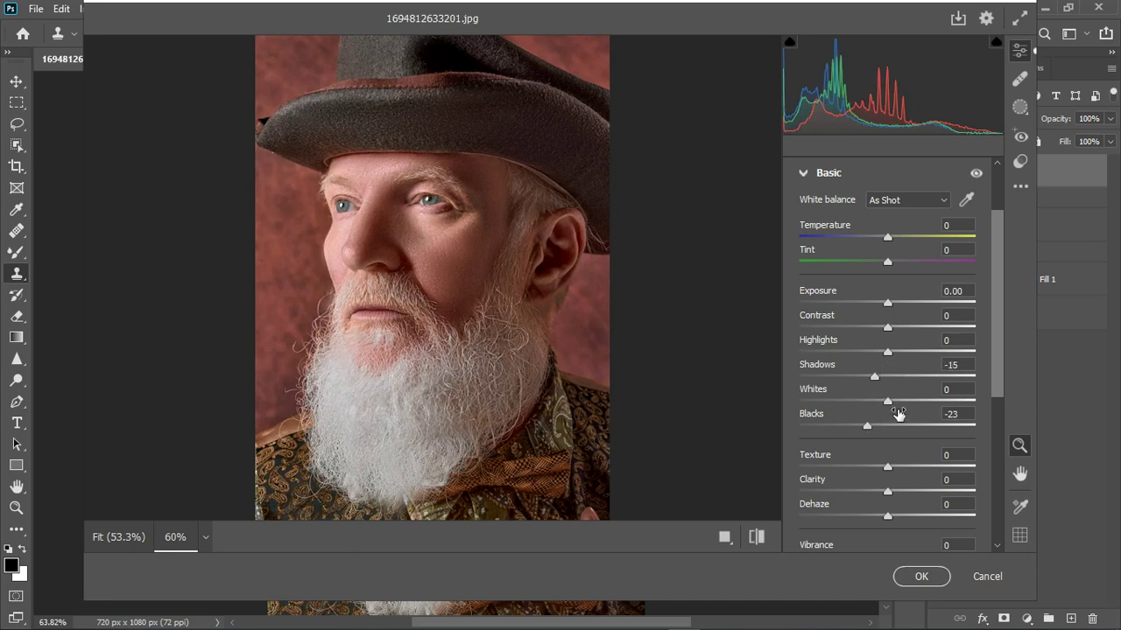
Set Highlights to +11 and Whites to -21 in the Basic adjustments
drag(888, 406, 951, 405)
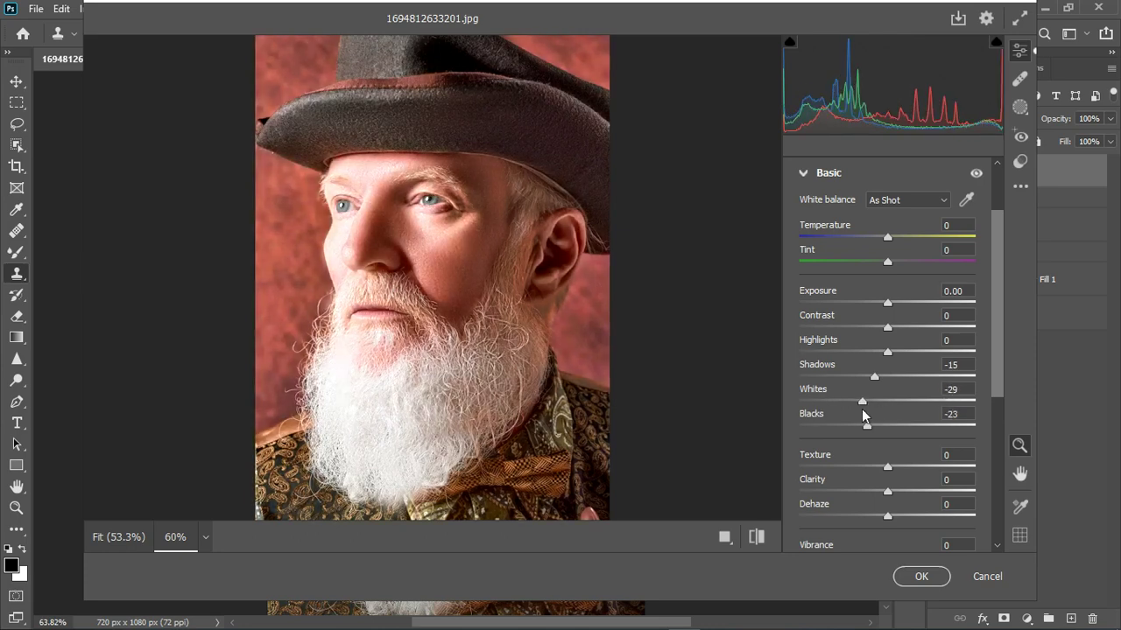
drag(862, 411, 881, 416)
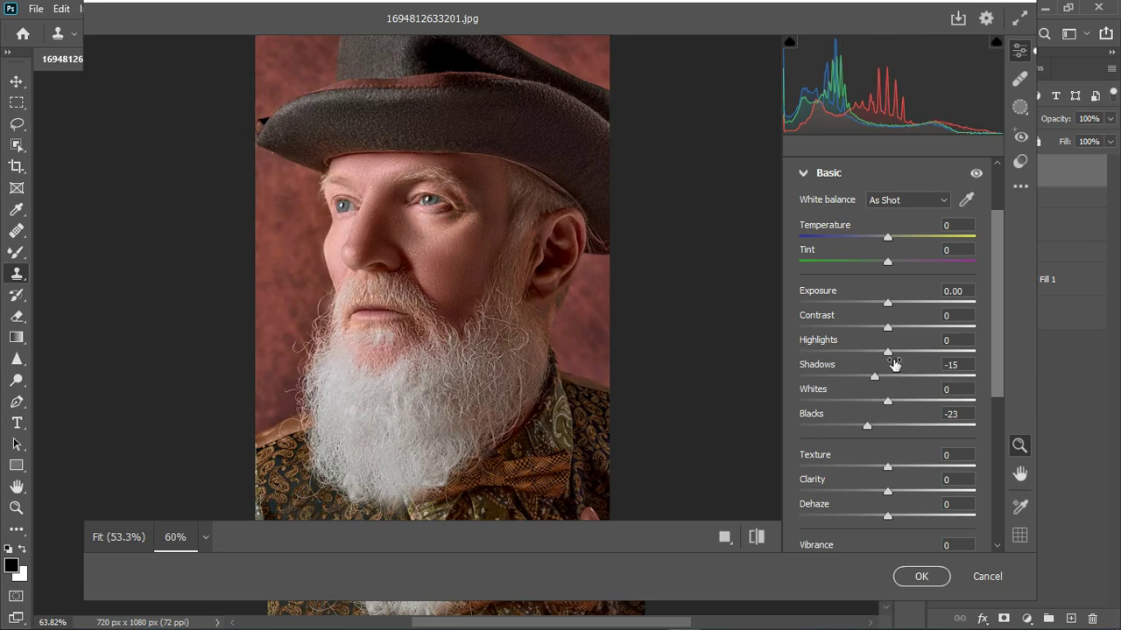
mouse_move(888, 352)
mouse_down()
mouse_move(866, 352)
mouse_move(907, 359)
mouse_up()
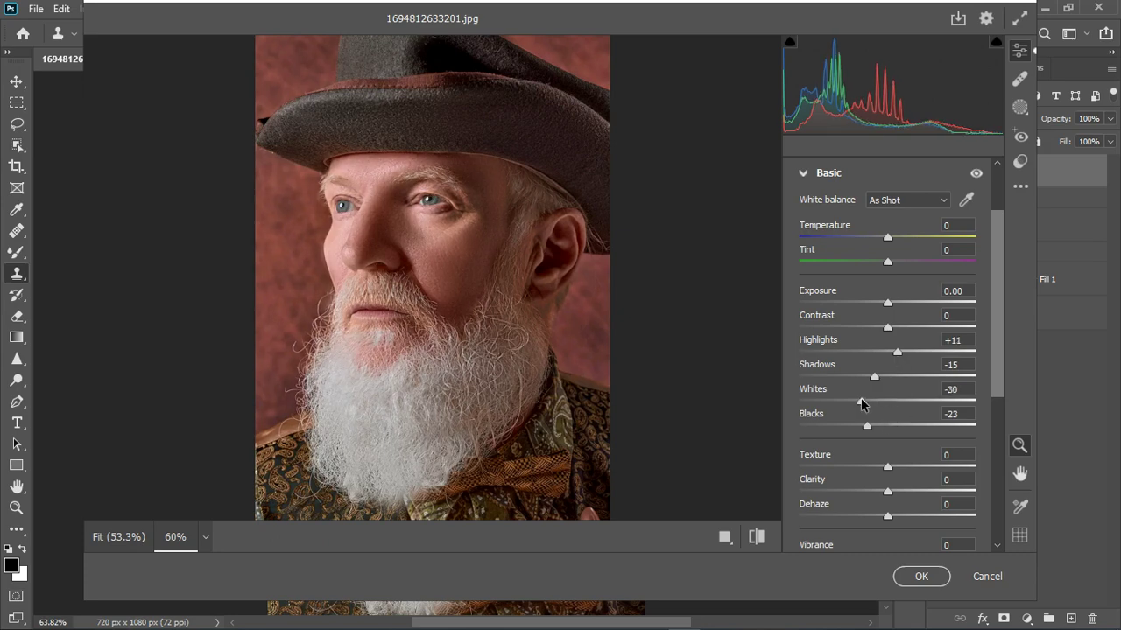
drag(868, 399, 870, 399)
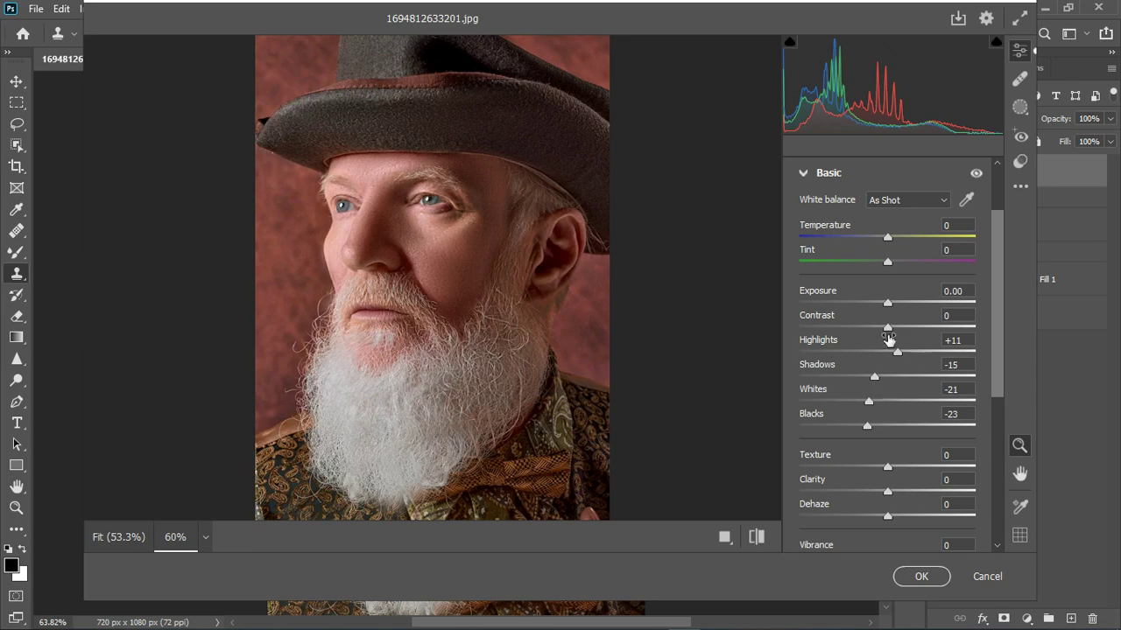
Set Texture to +7, sample the white balance from the beard, and compare the Basic adjustments off and on
drag(889, 468, 894, 467)
click(967, 202)
click(966, 202)
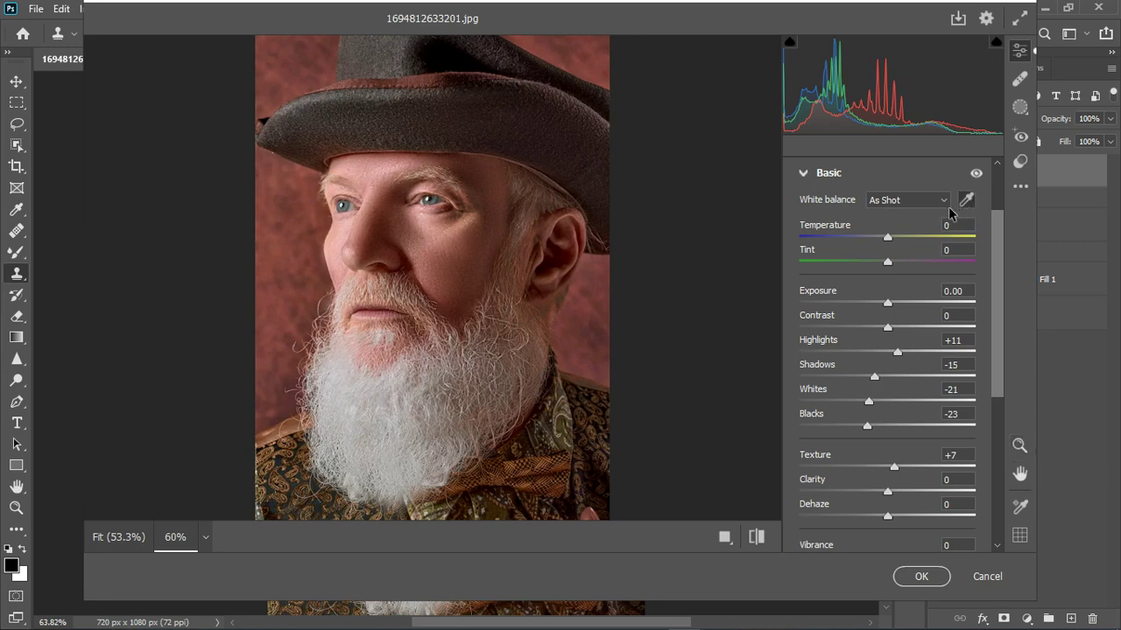
click(427, 405)
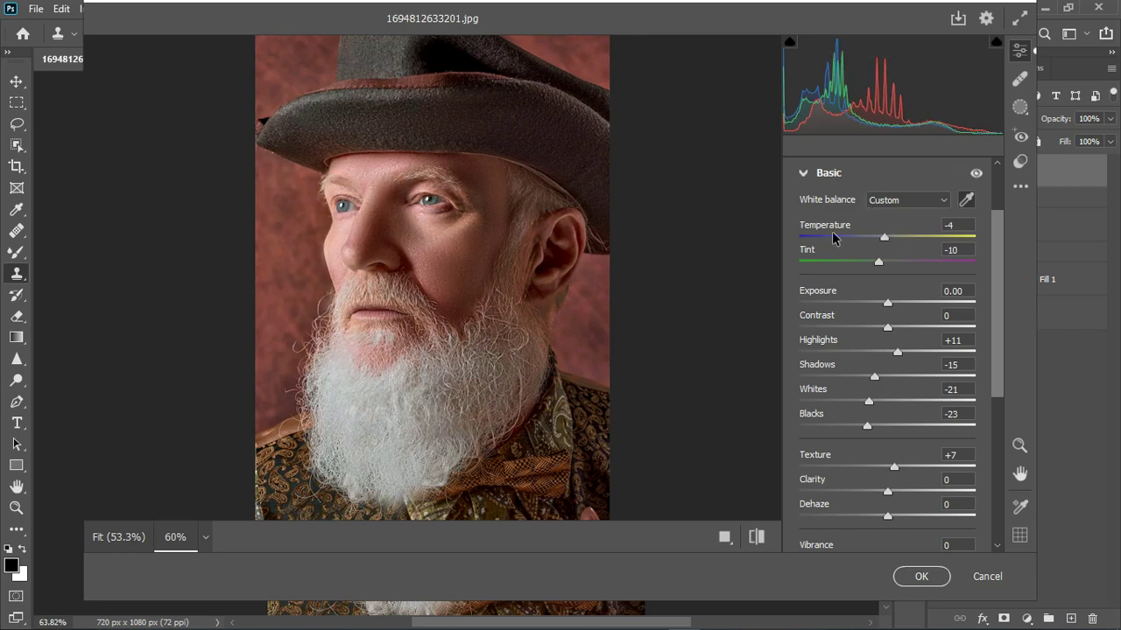
click(978, 173)
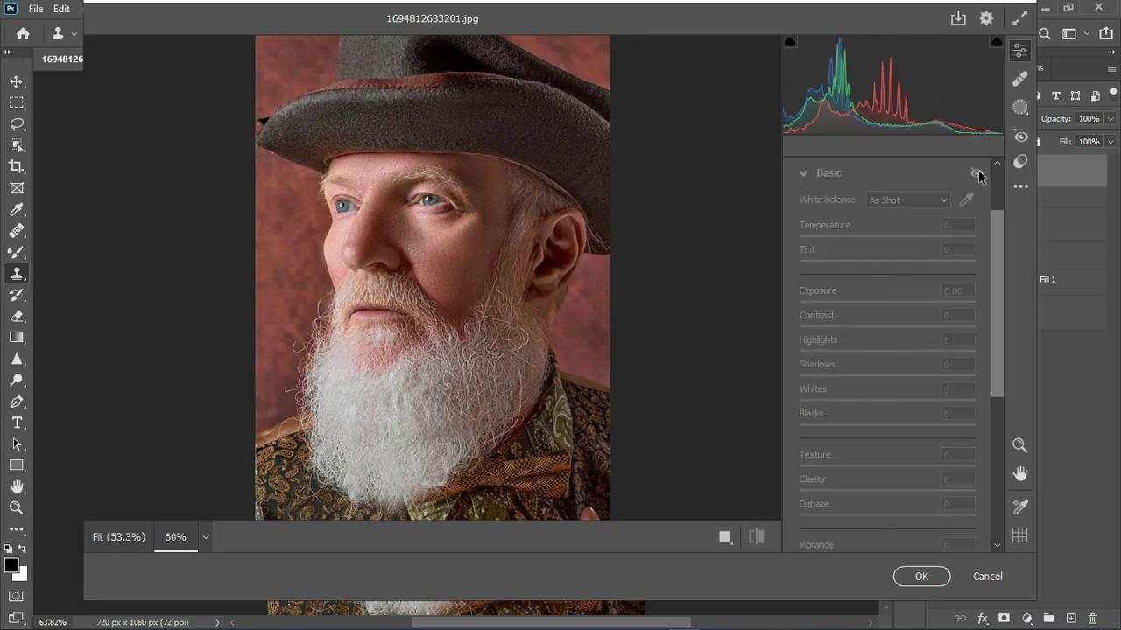
click(978, 173)
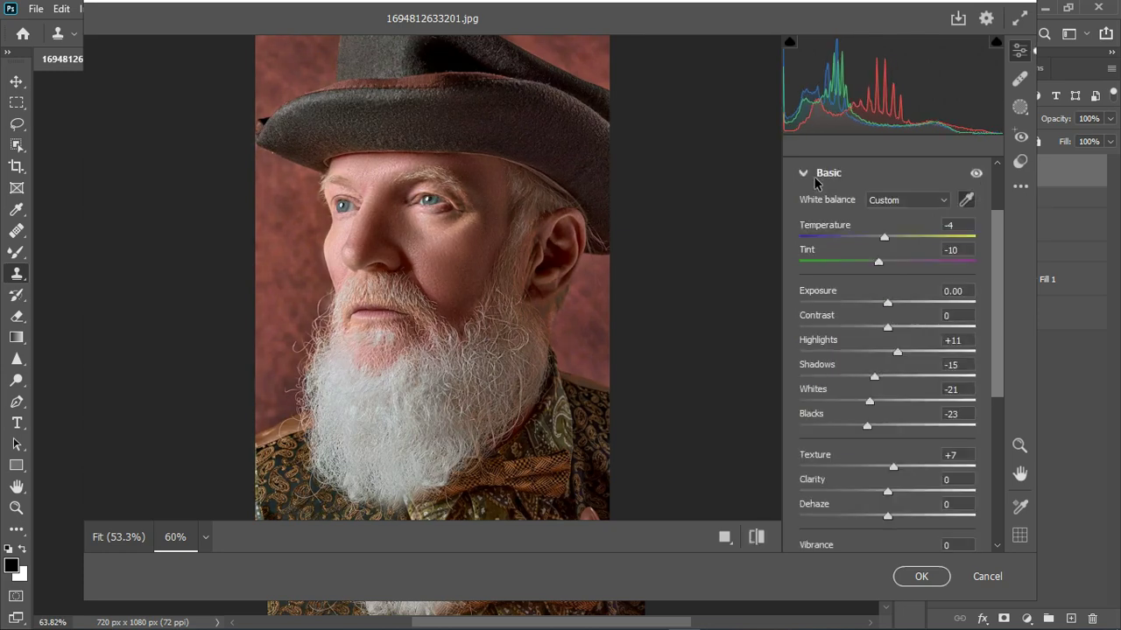
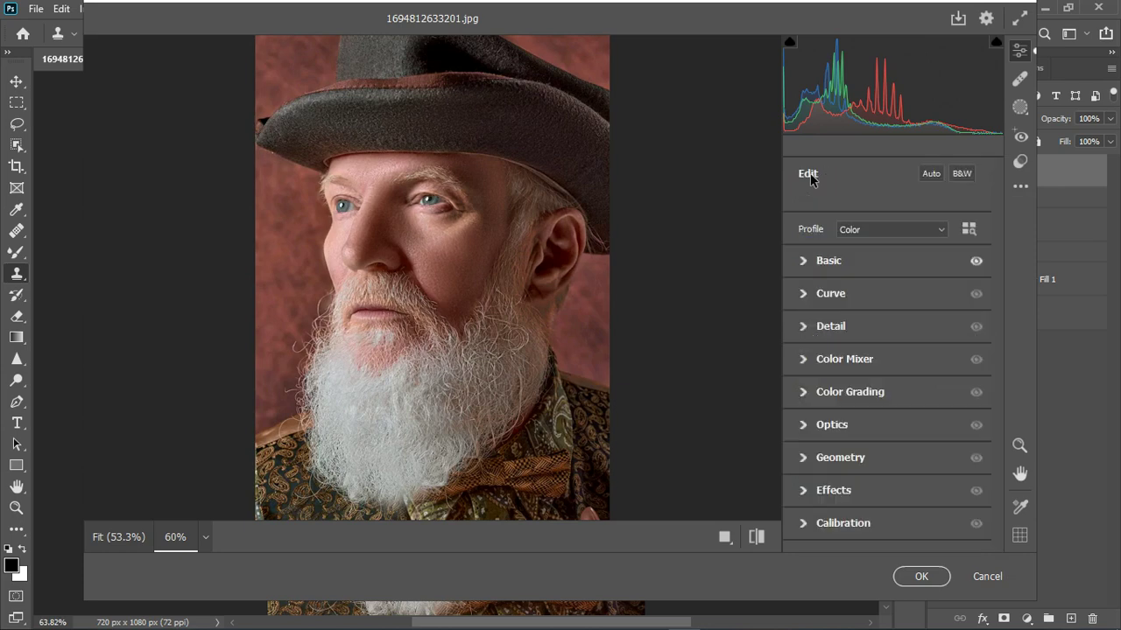
Set the parametric Curve's Highlights to +4, Shadows to -3 and Darks to -5
click(802, 294)
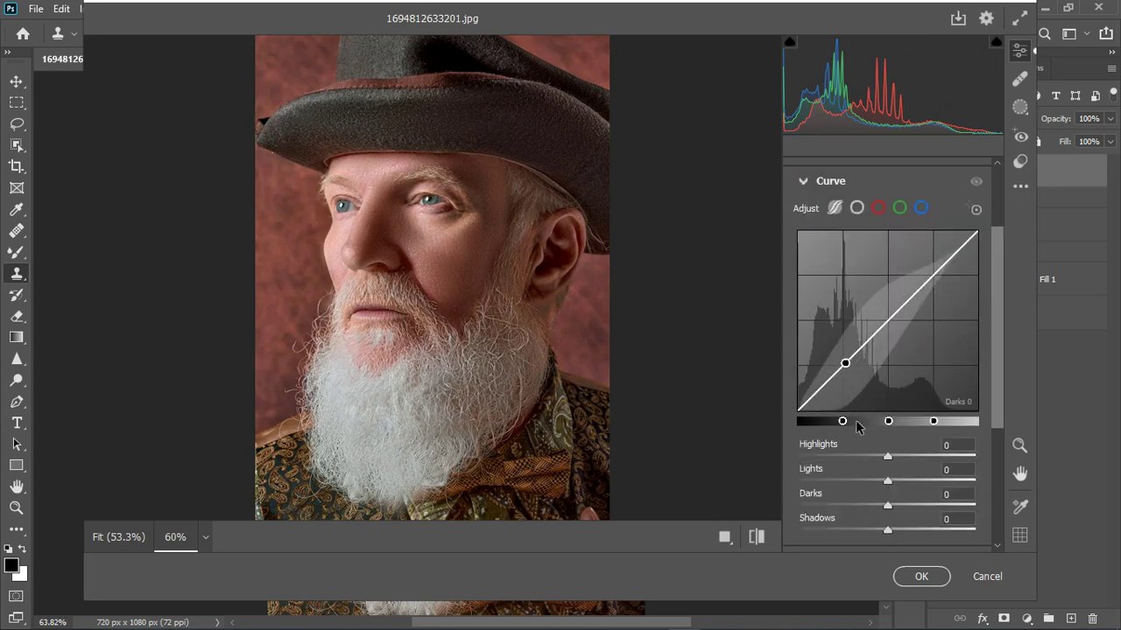
click(890, 456)
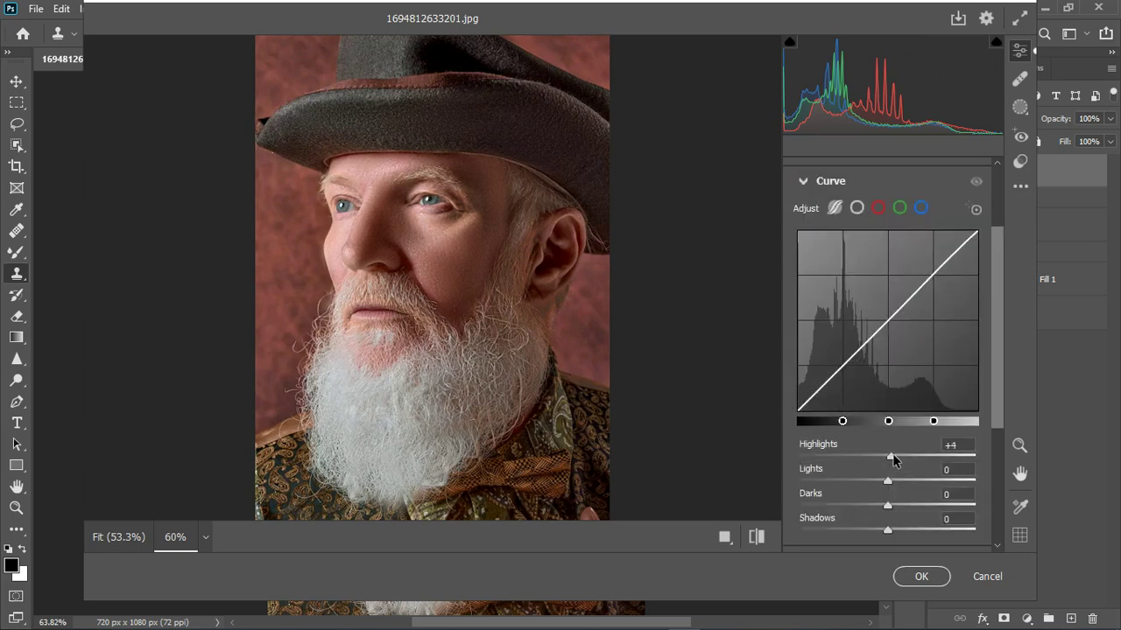
drag(884, 529, 887, 508)
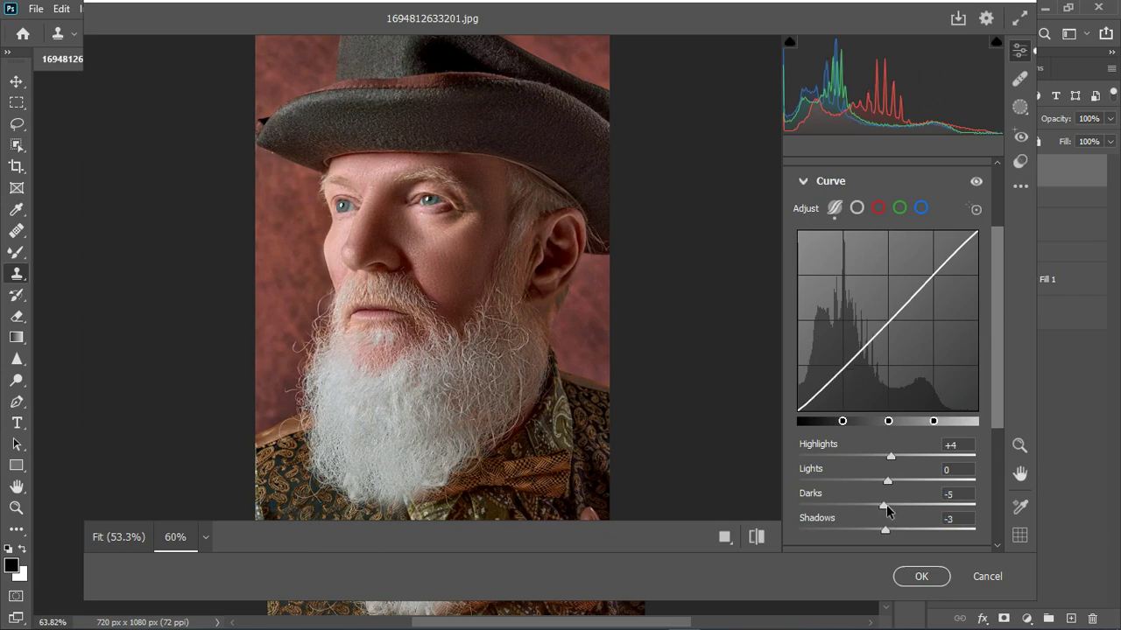
click(803, 181)
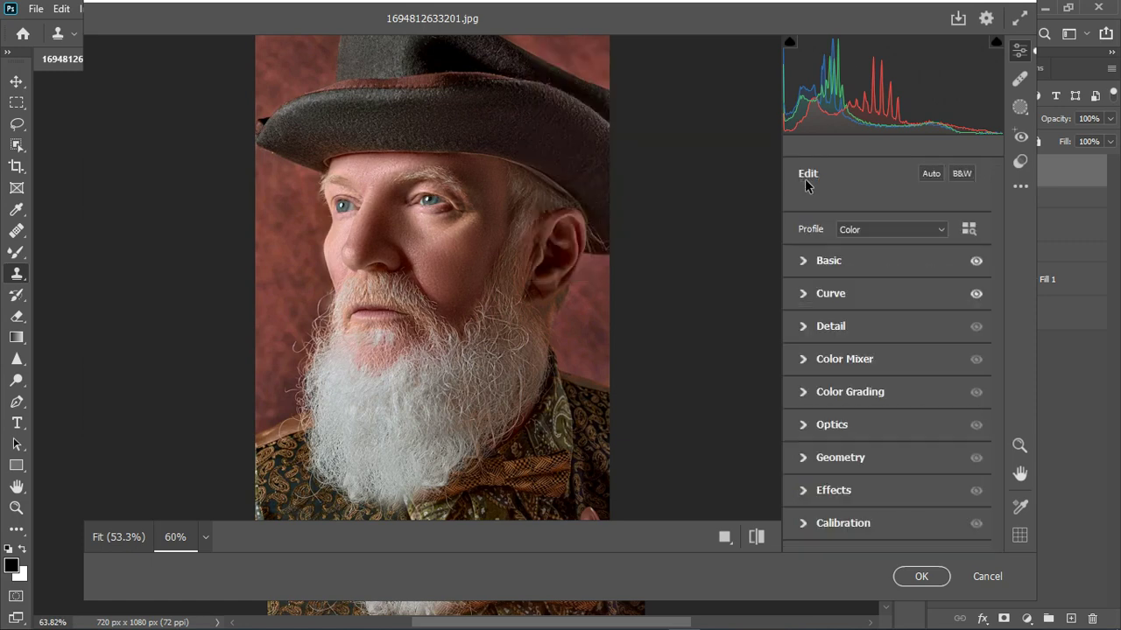
Set the Aquas hue to -53 in the Color Mixer and try different Yellows hue shifts
click(803, 360)
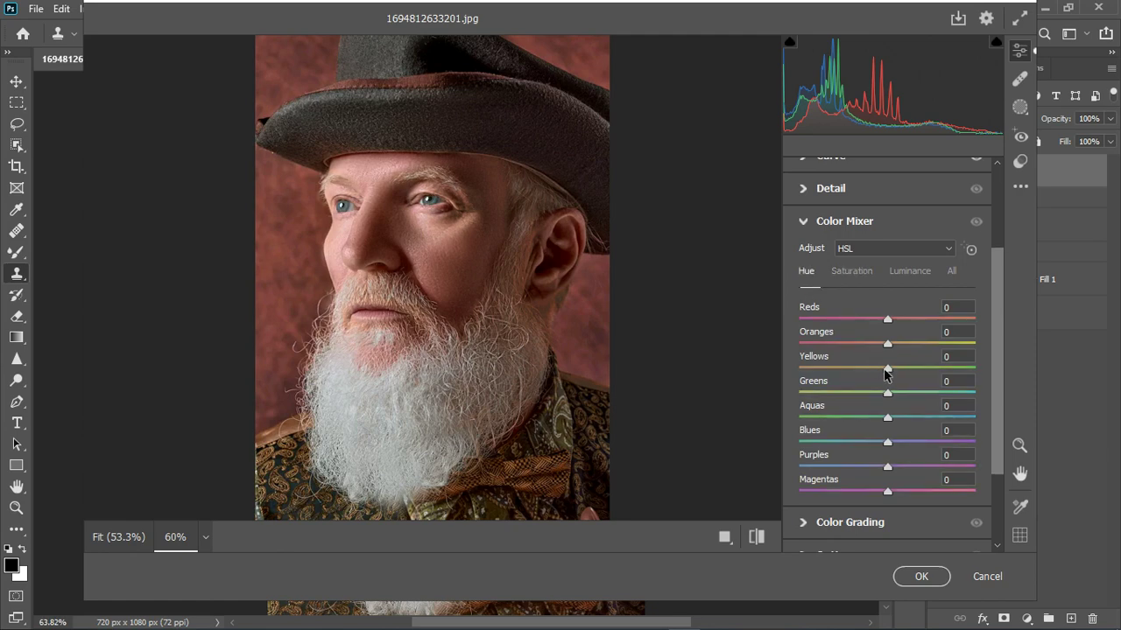
mouse_move(816, 371)
mouse_down()
mouse_move(803, 380)
mouse_move(812, 375)
mouse_up()
drag(887, 419, 841, 419)
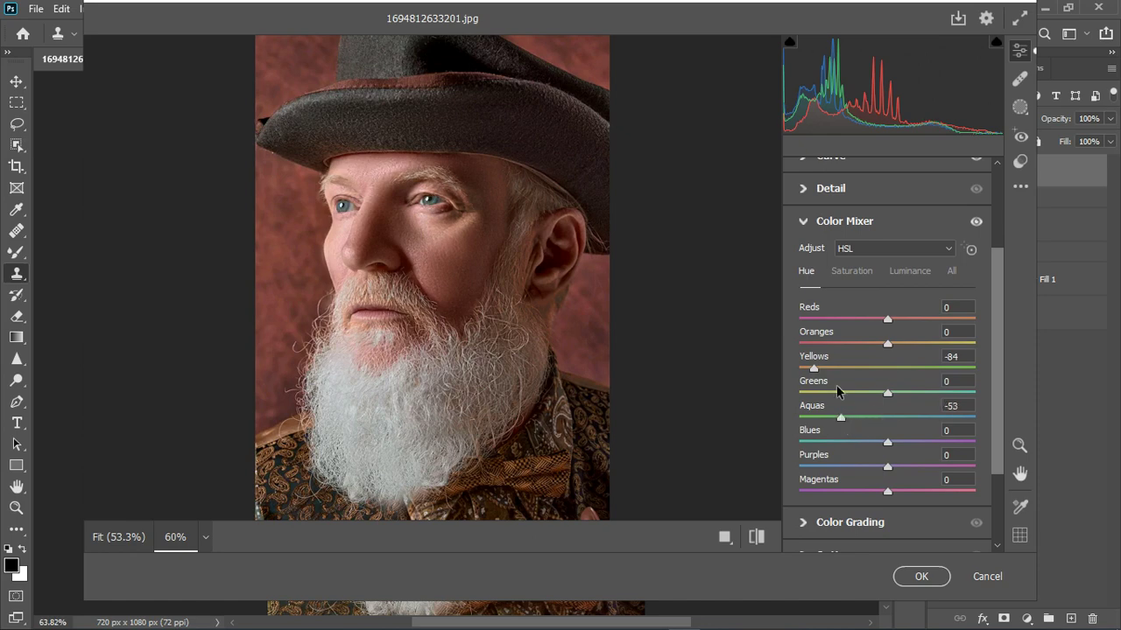
drag(815, 369, 846, 377)
drag(919, 372, 888, 391)
Try Yellows saturation at -100 in the Color Mixer, reset it to 0, and set Greens saturation to -1
click(856, 271)
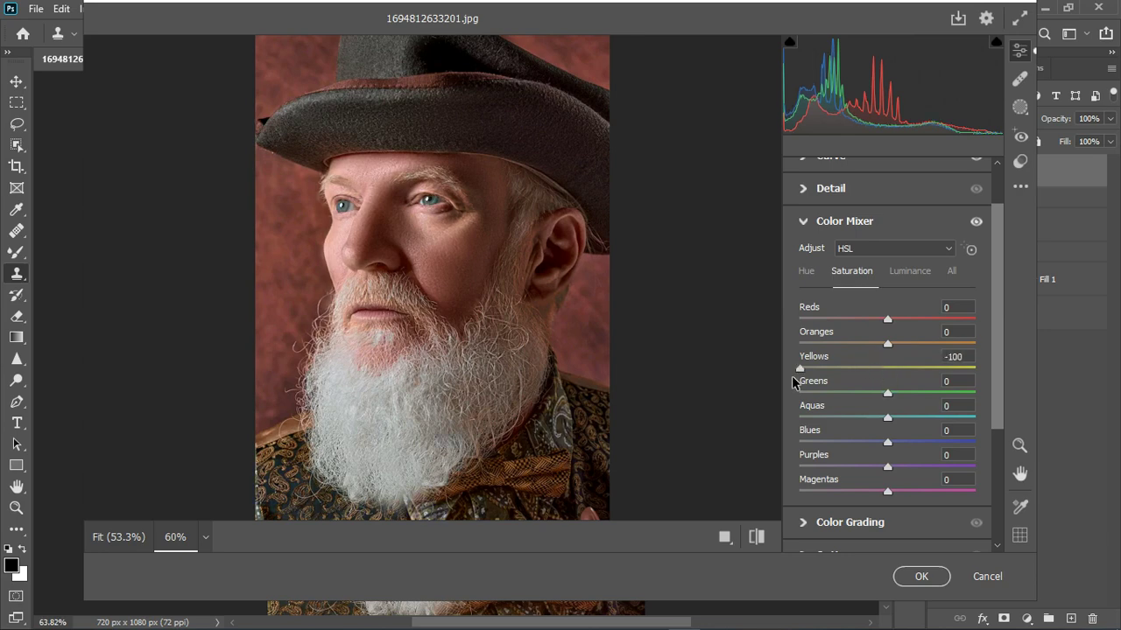
click(873, 370)
drag(888, 393, 886, 392)
double_click(877, 371)
Set the Color Mixer saturation to +10 for Oranges, -6 for Reds and +22 for Blues
click(905, 345)
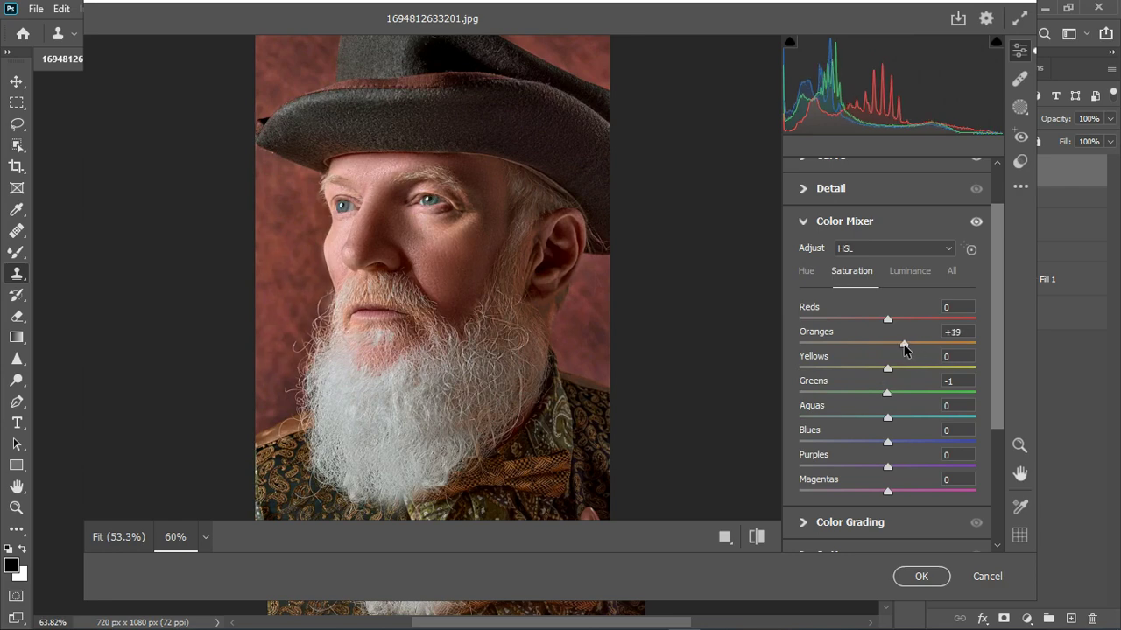
drag(904, 344, 882, 320)
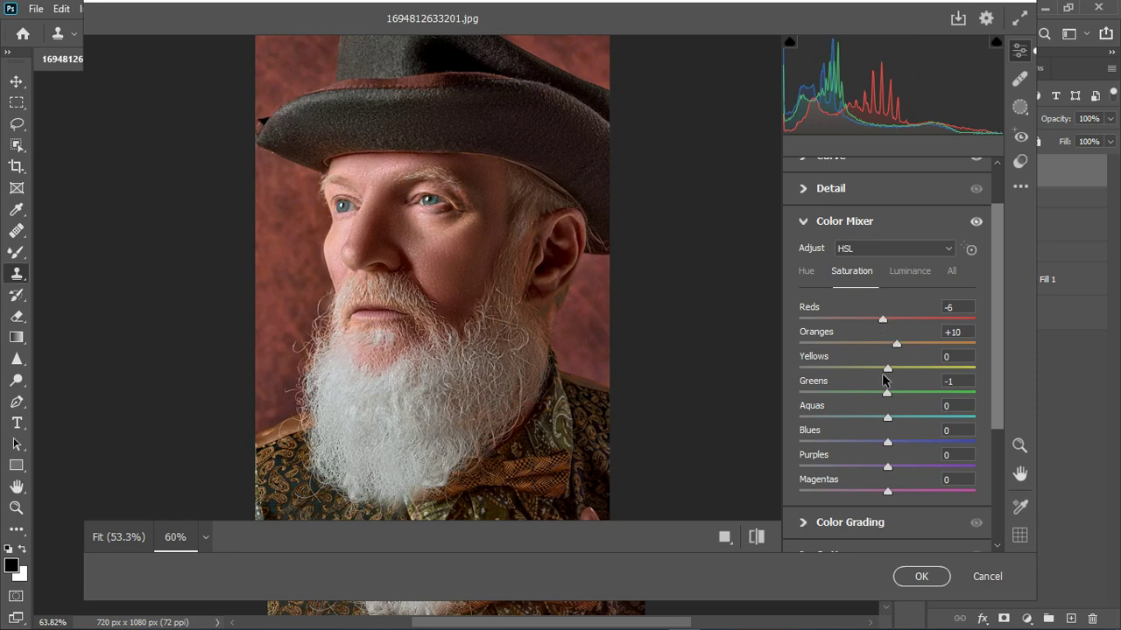
scroll(888, 388, down, 3)
drag(893, 348, 907, 350)
scroll(840, 230, up, 3)
scroll(836, 226, up, 3)
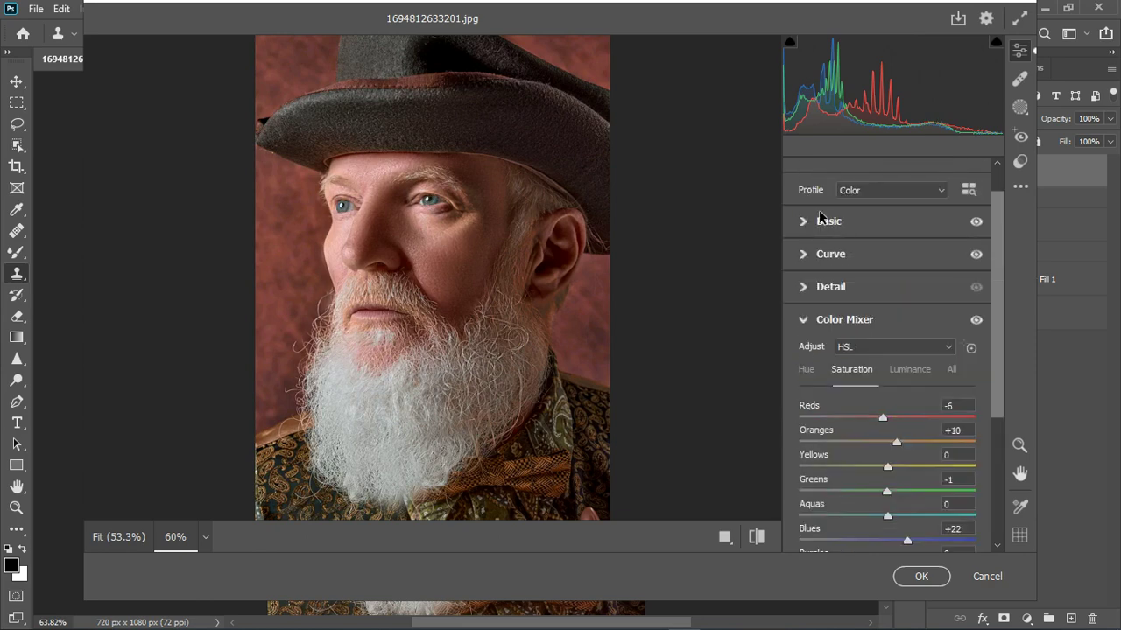
click(802, 322)
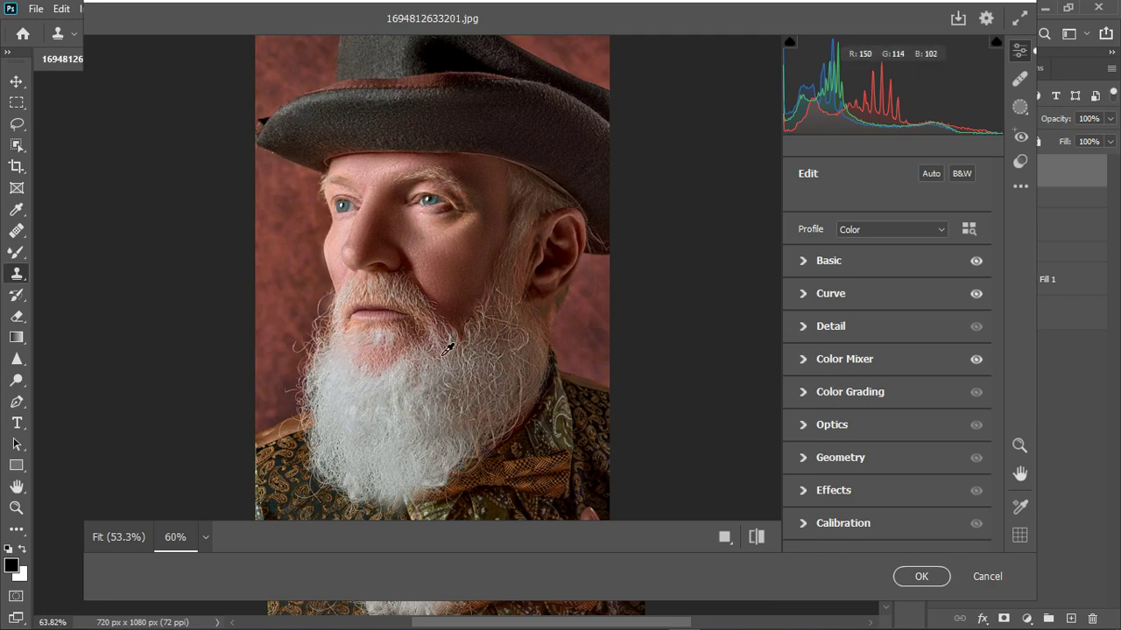
Set the Calibration hues to +7 for Red Primary, -10 for Blue Primary and +9 for Green Primary, and apply the filter
click(811, 525)
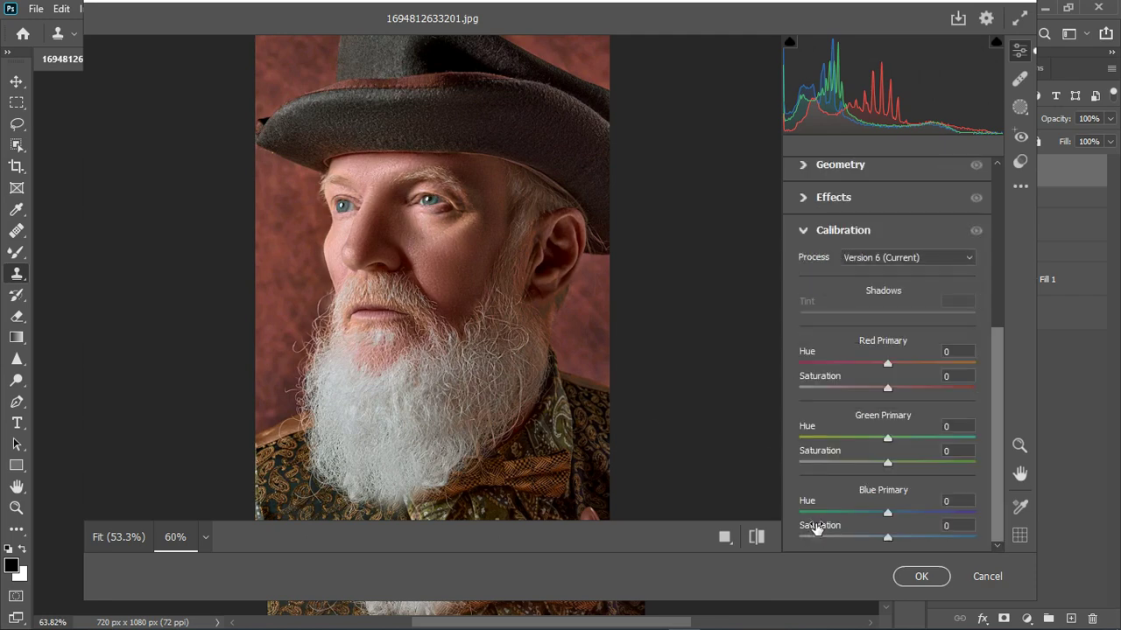
drag(888, 362, 894, 363)
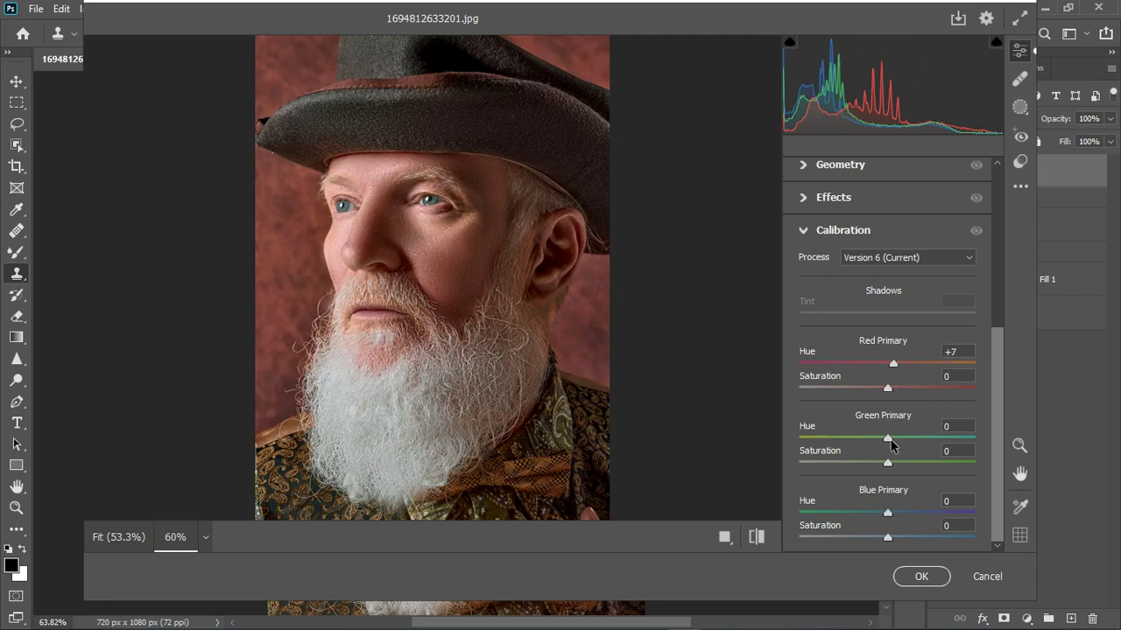
drag(888, 513, 879, 515)
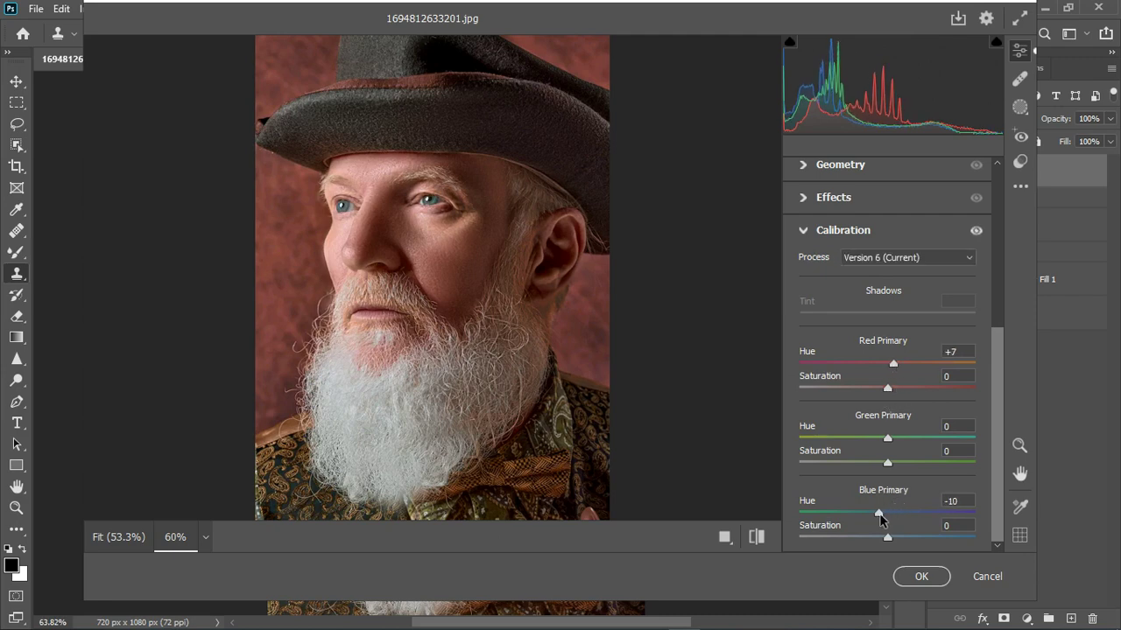
mouse_move(887, 438)
mouse_down()
mouse_move(900, 438)
mouse_move(871, 438)
mouse_move(907, 438)
mouse_move(898, 439)
mouse_up()
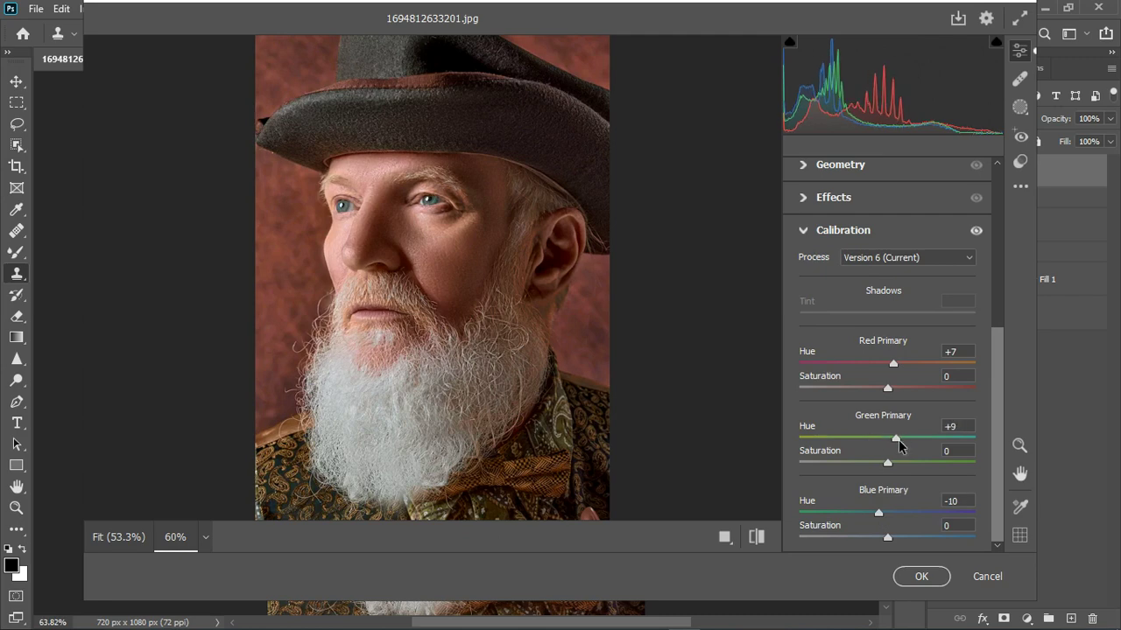
click(921, 576)
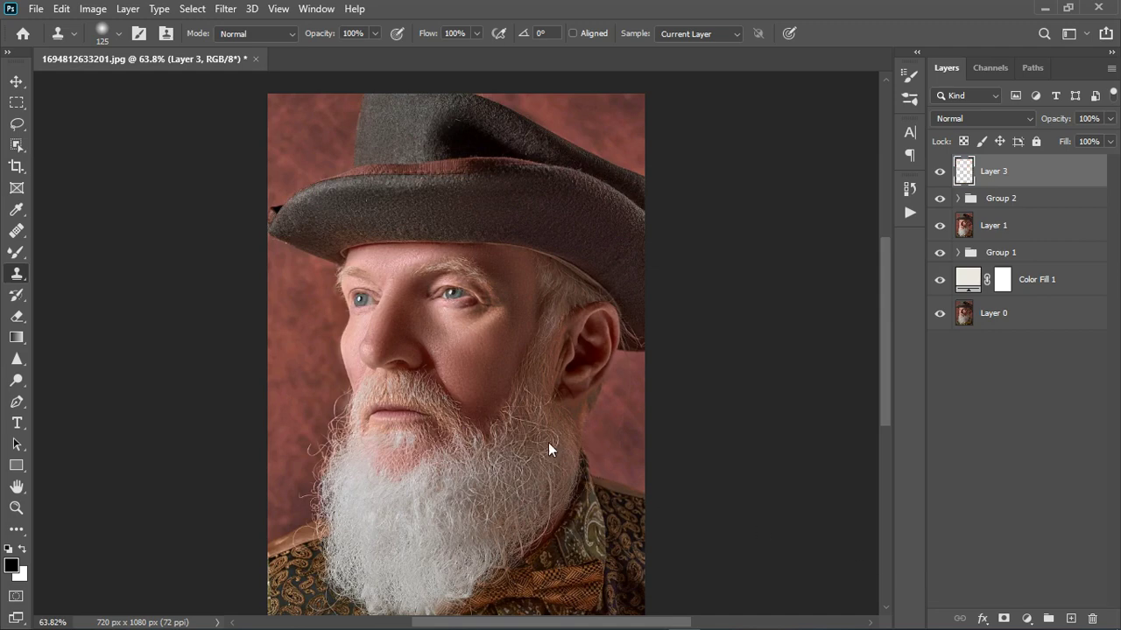
Examine the color-graded portrait as a whole and up close around the eyes, cheek and beard
scroll(479, 293, down, 2)
scroll(481, 347, down, 2)
scroll(488, 388, up, 1)
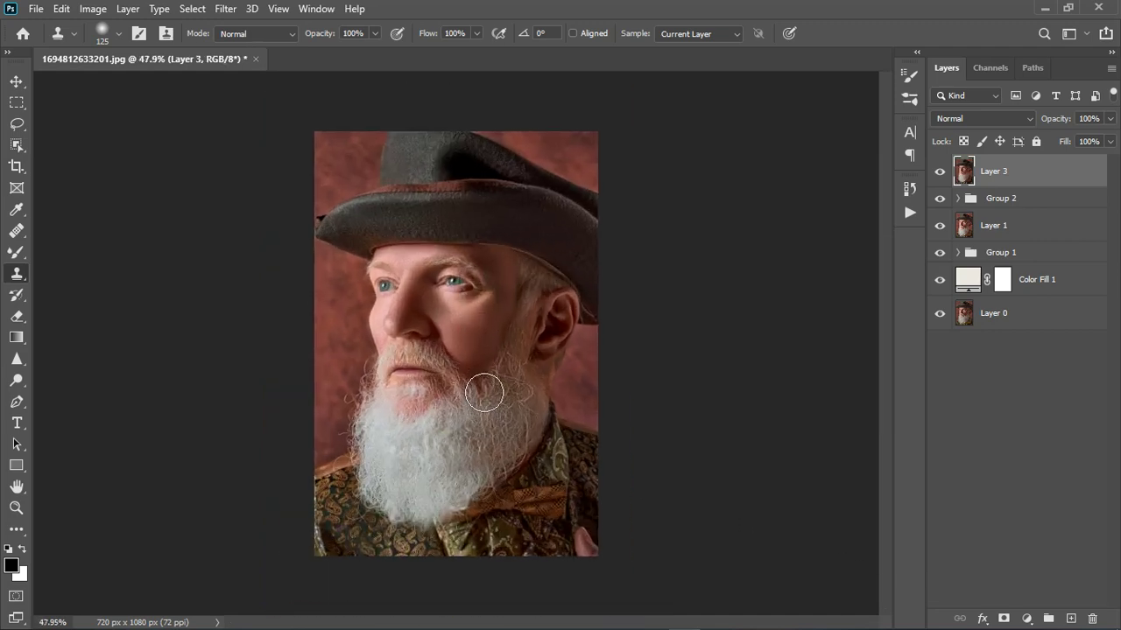
scroll(488, 382, up, 5)
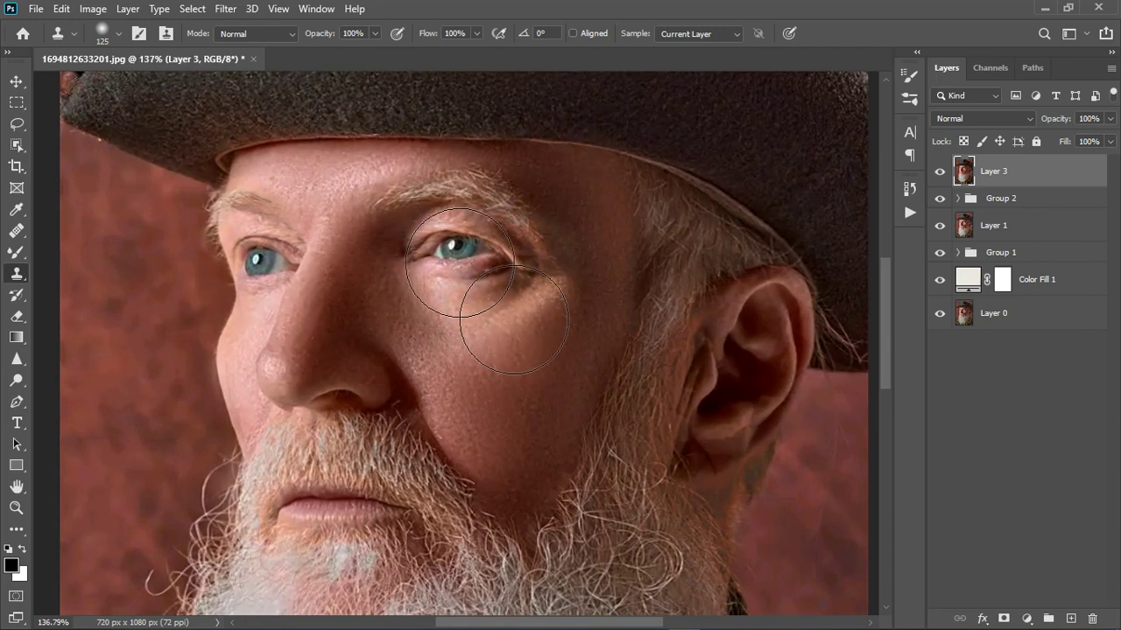
scroll(468, 255, down, 2)
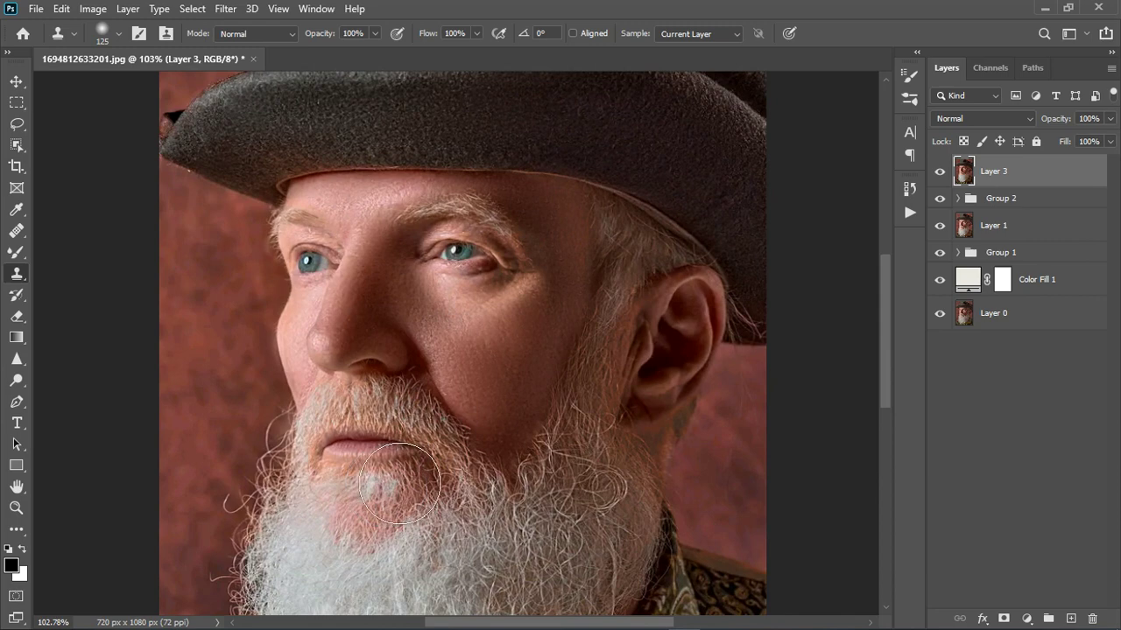
scroll(454, 438, down, 3)
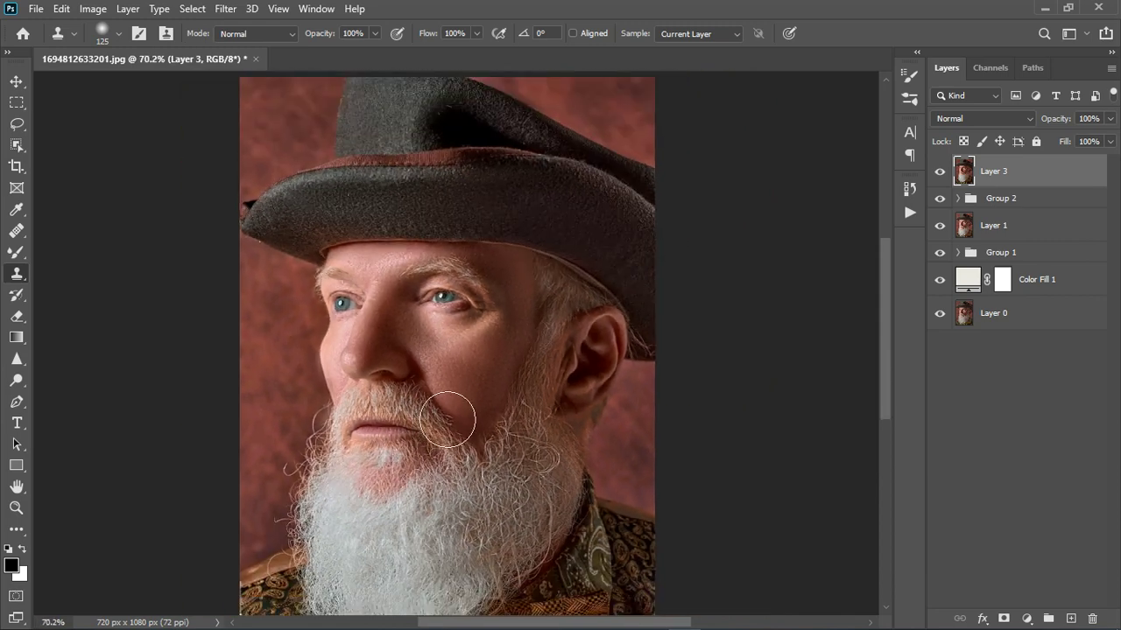
scroll(442, 410, down, 1)
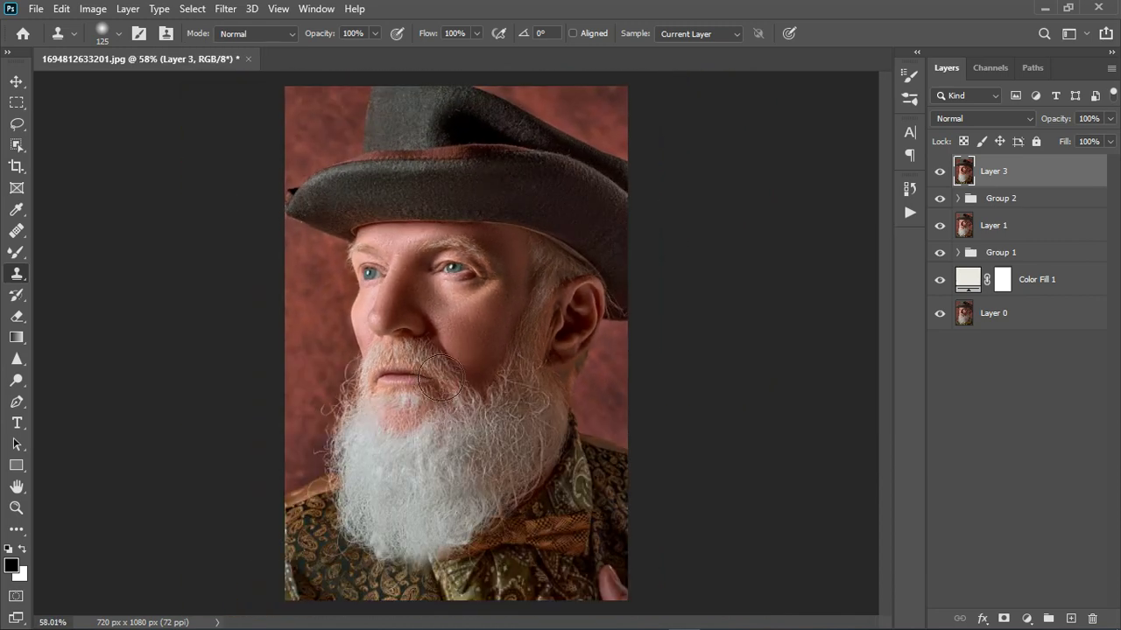
scroll(436, 385, down, 1)
Select Group 2 in the layer stack, dismiss the clone stamp error, and bring the hidden interface back
click(972, 198)
key(Tab)
click(1026, 273)
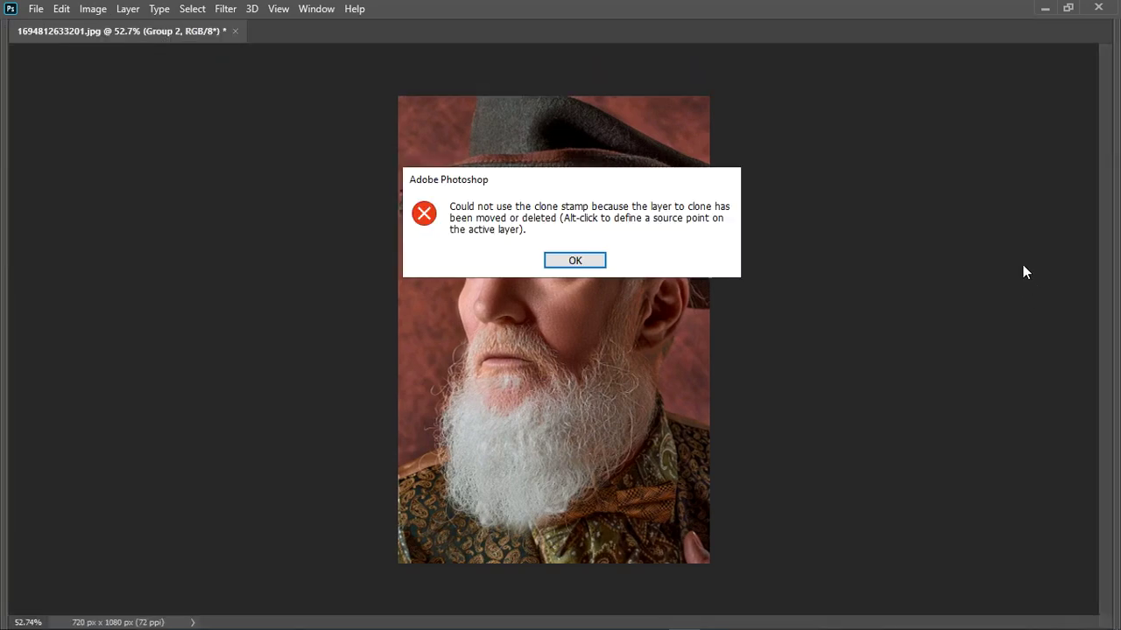
key(Return)
key(Tab)
Inspect the retouched face and beard at several magnifications
scroll(442, 291, up, 2)
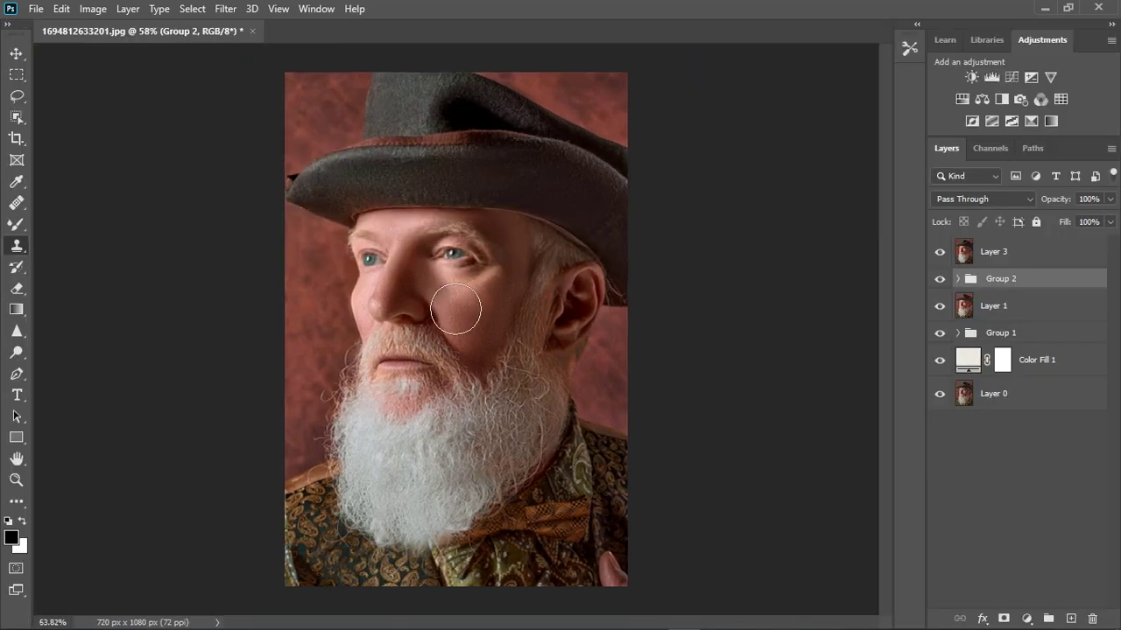
scroll(438, 291, up, 2)
scroll(435, 292, down, 1)
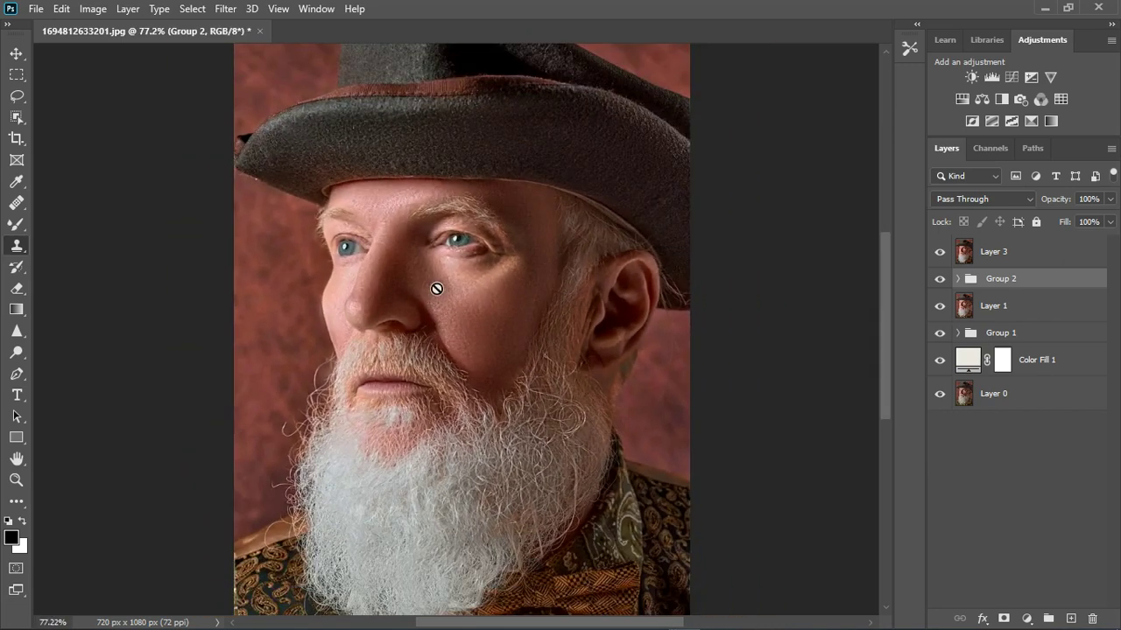
scroll(399, 448, up, 3)
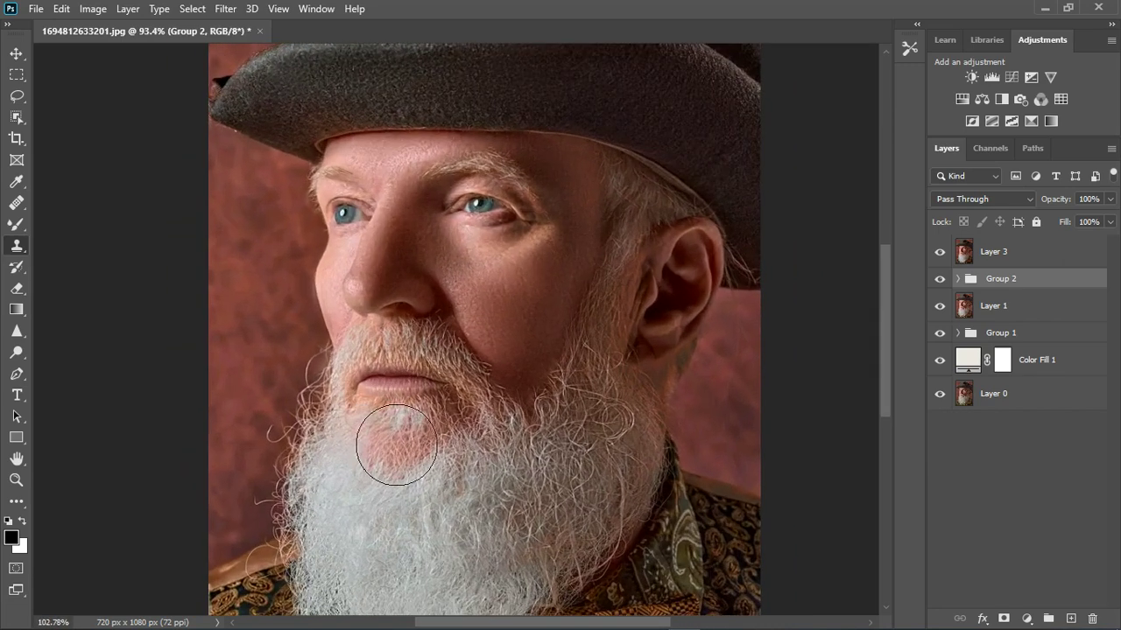
scroll(364, 409, down, 1)
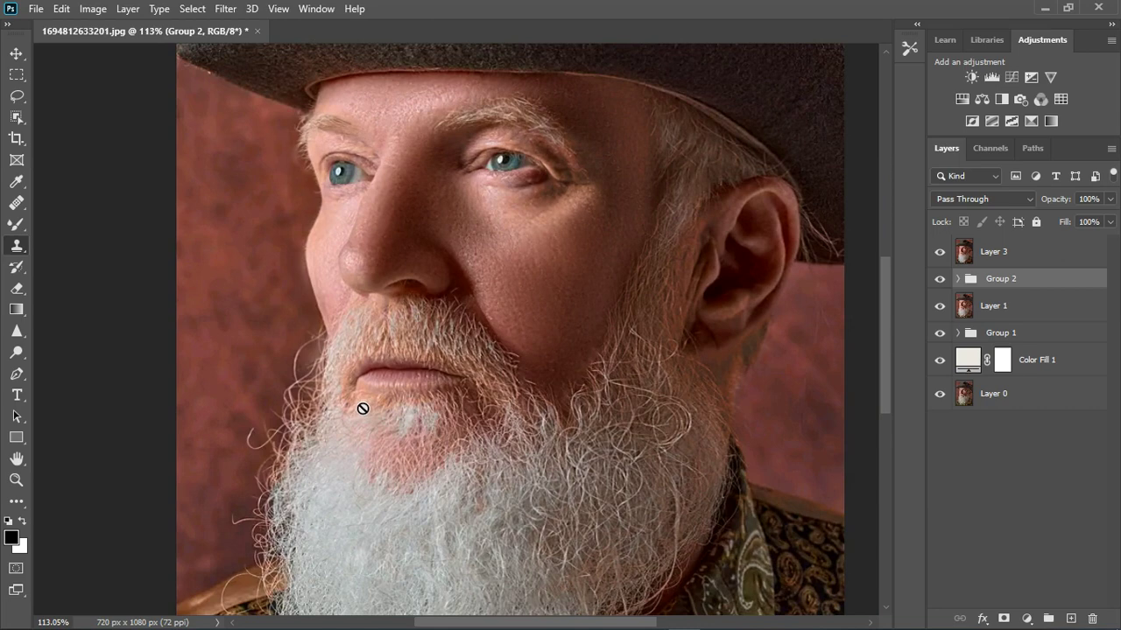
scroll(385, 408, down, 2)
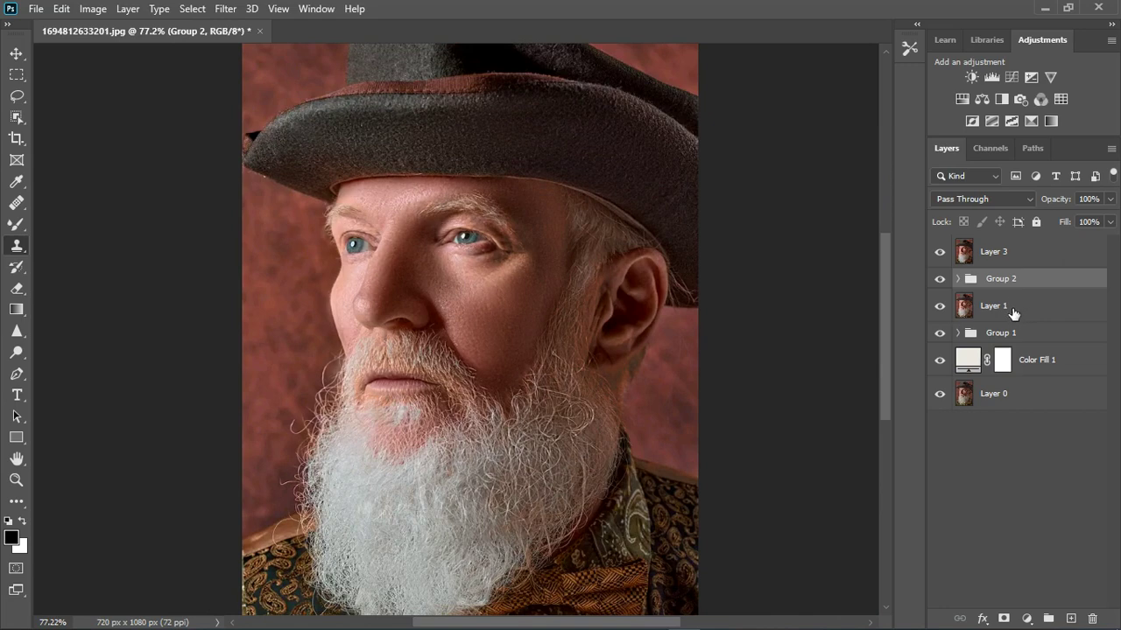
Group the layers from Group 2 down to Color Fill 1 and hide the new group
shift+click(1050, 375)
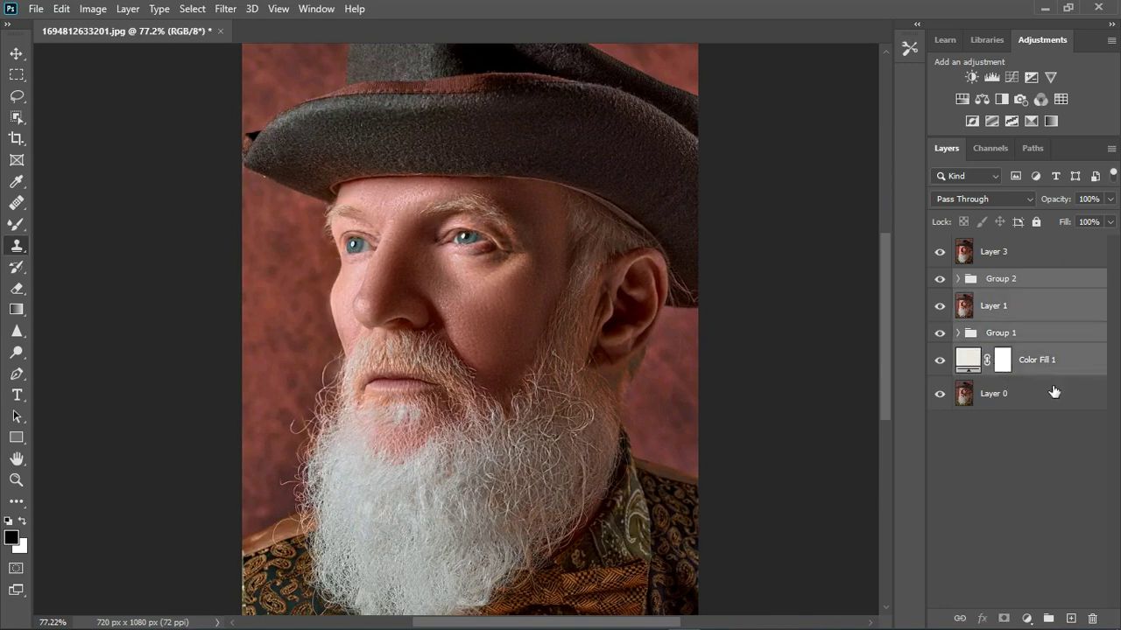
click(1048, 618)
click(941, 278)
Compare the finished Layer 3 with the original Layer 0 by hiding and showing Layer 3
click(941, 253)
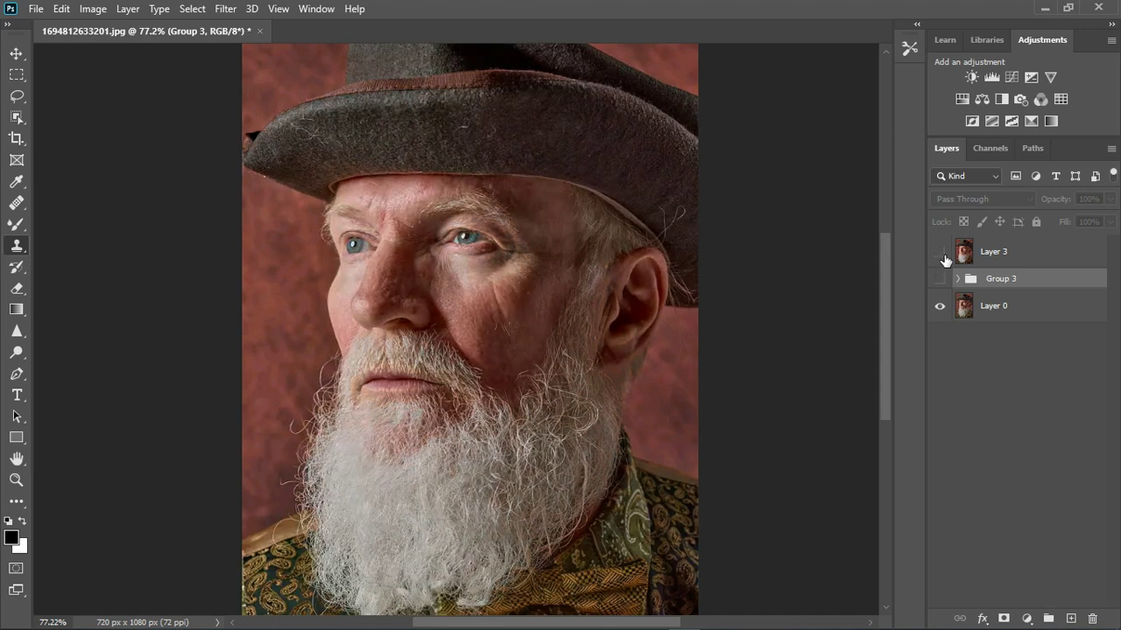
click(942, 256)
click(942, 254)
click(942, 254)
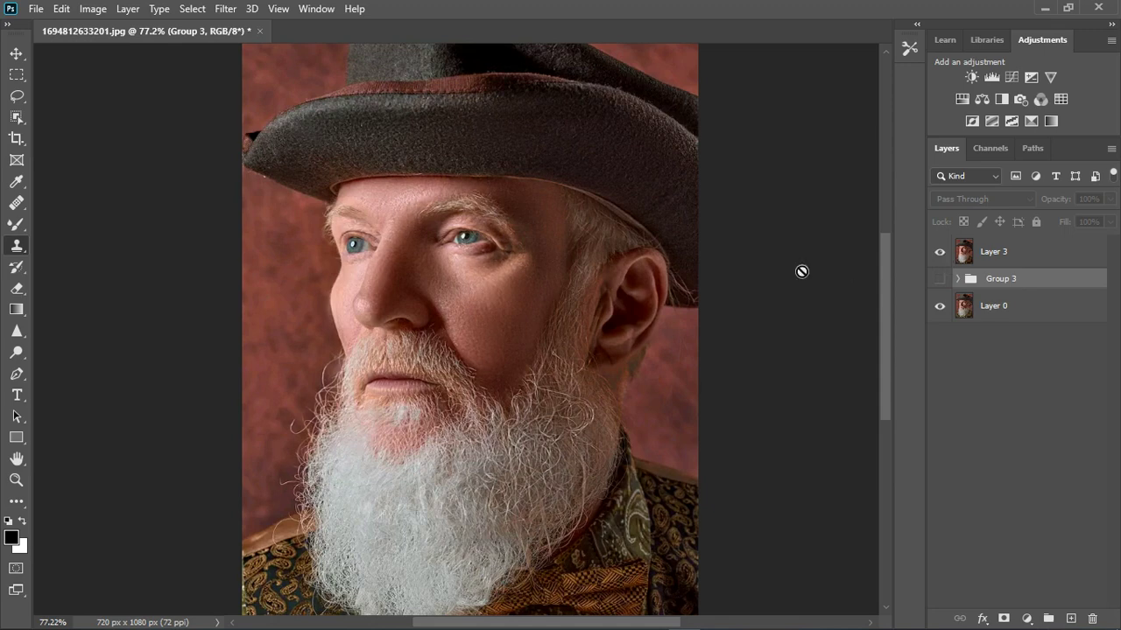
scroll(473, 254, down, 3)
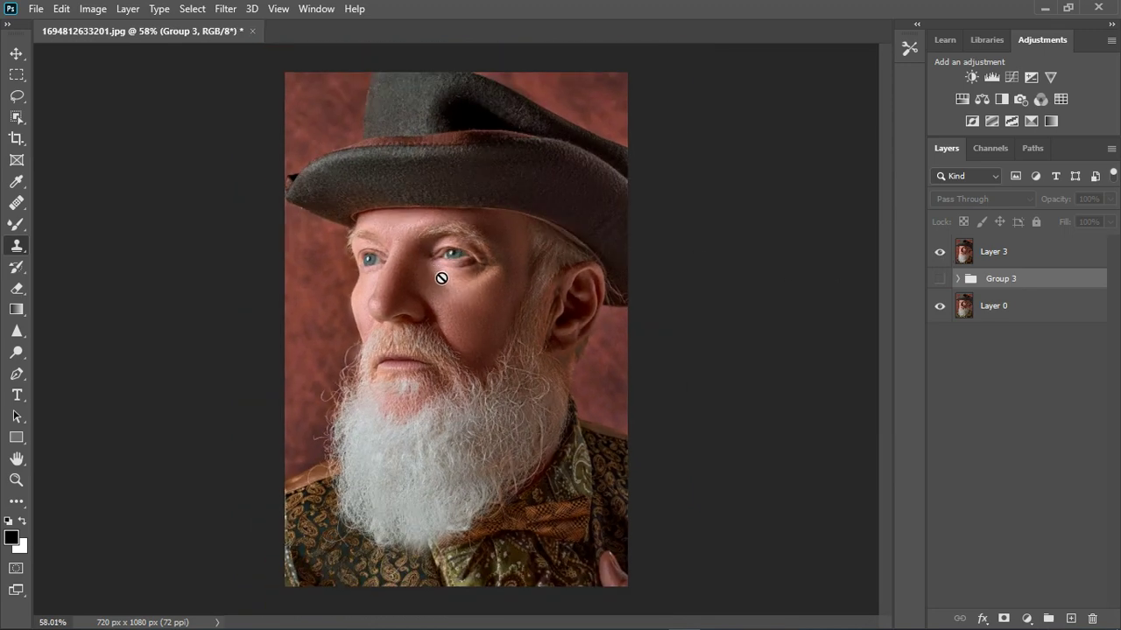